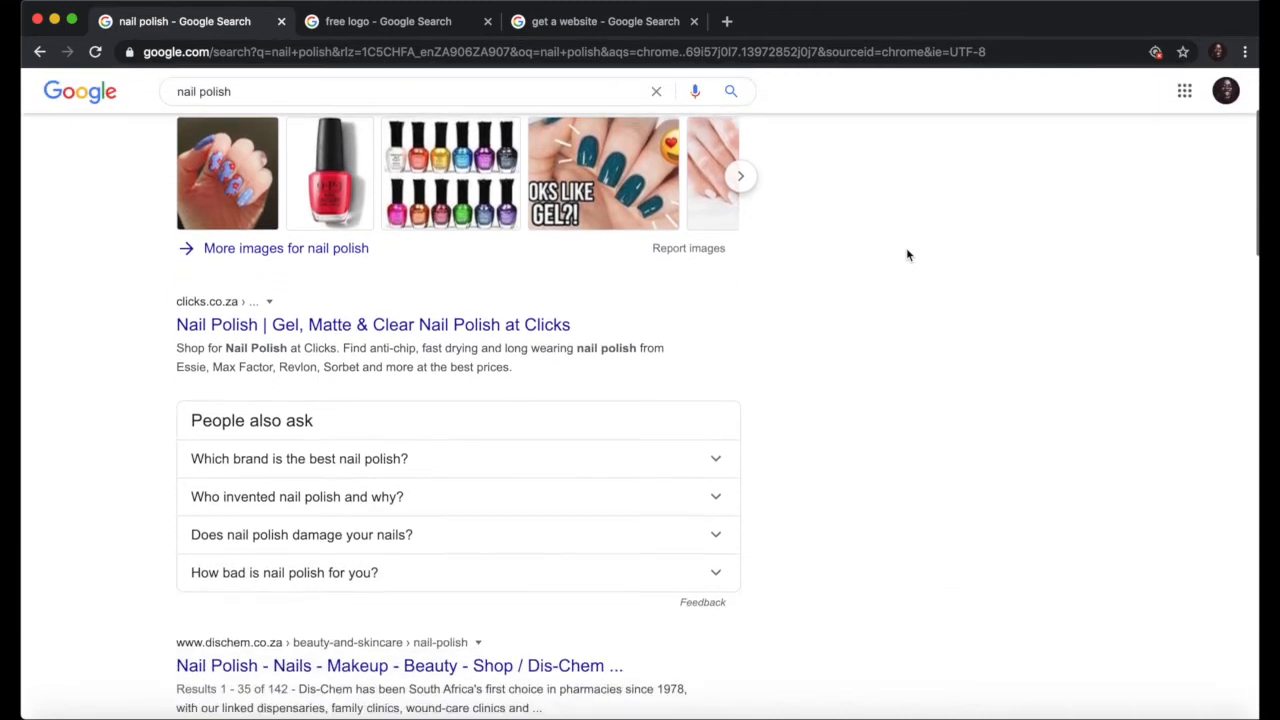
# Step: Scroll through the nail polish results, then switch to the 'free logo' results tab
pyautogui.scroll(10, 907, 255)
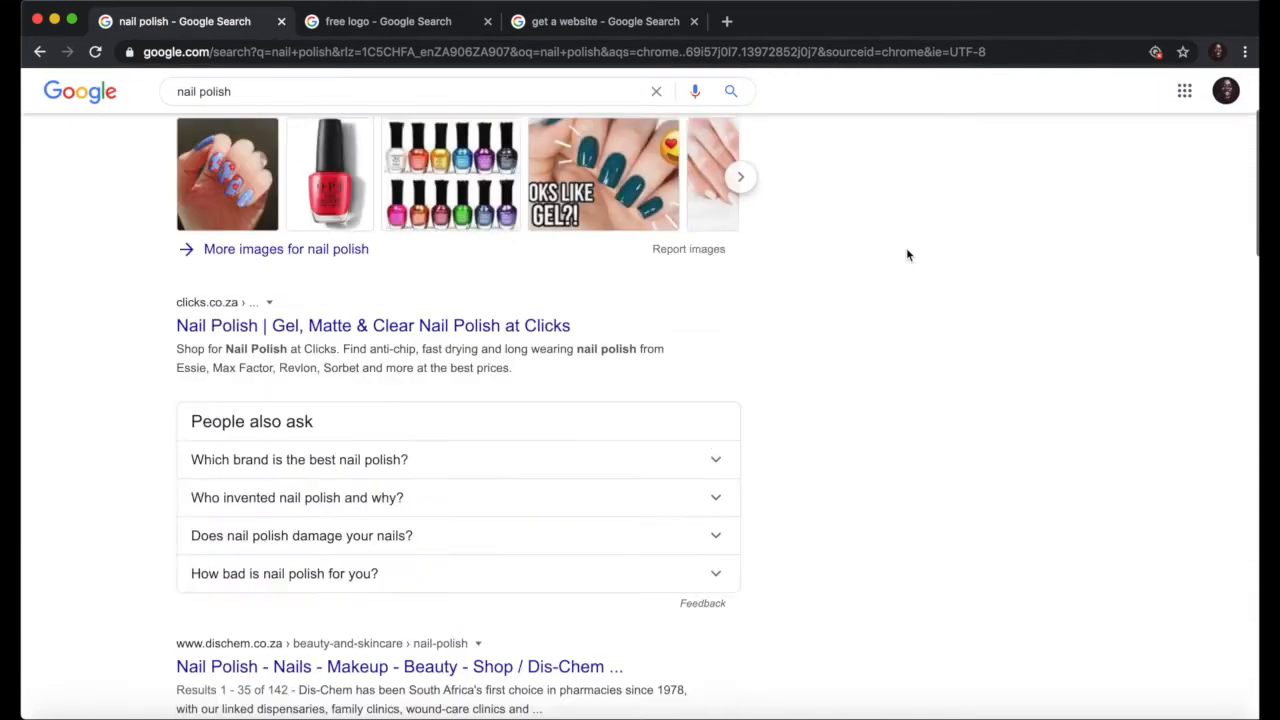
pyautogui.scroll(-2, 908, 254)
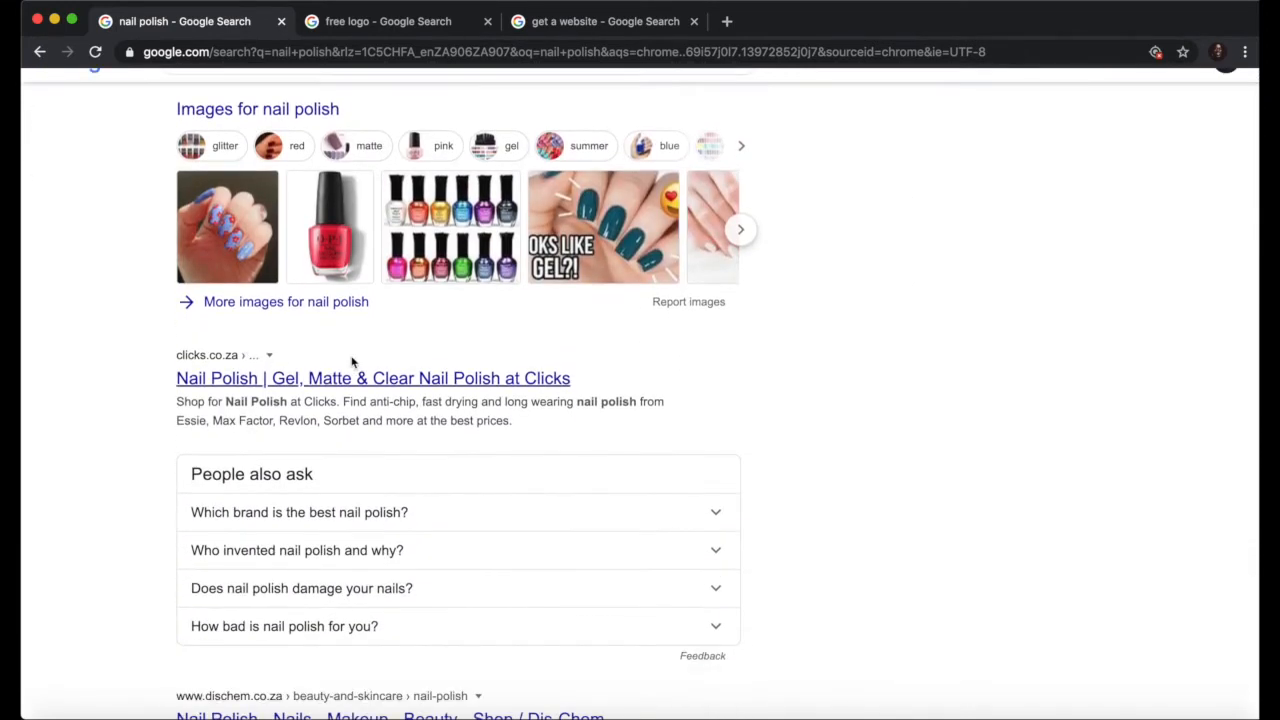
pyautogui.scroll(-3, 434, 374)
pyautogui.scroll(-6, 444, 373)
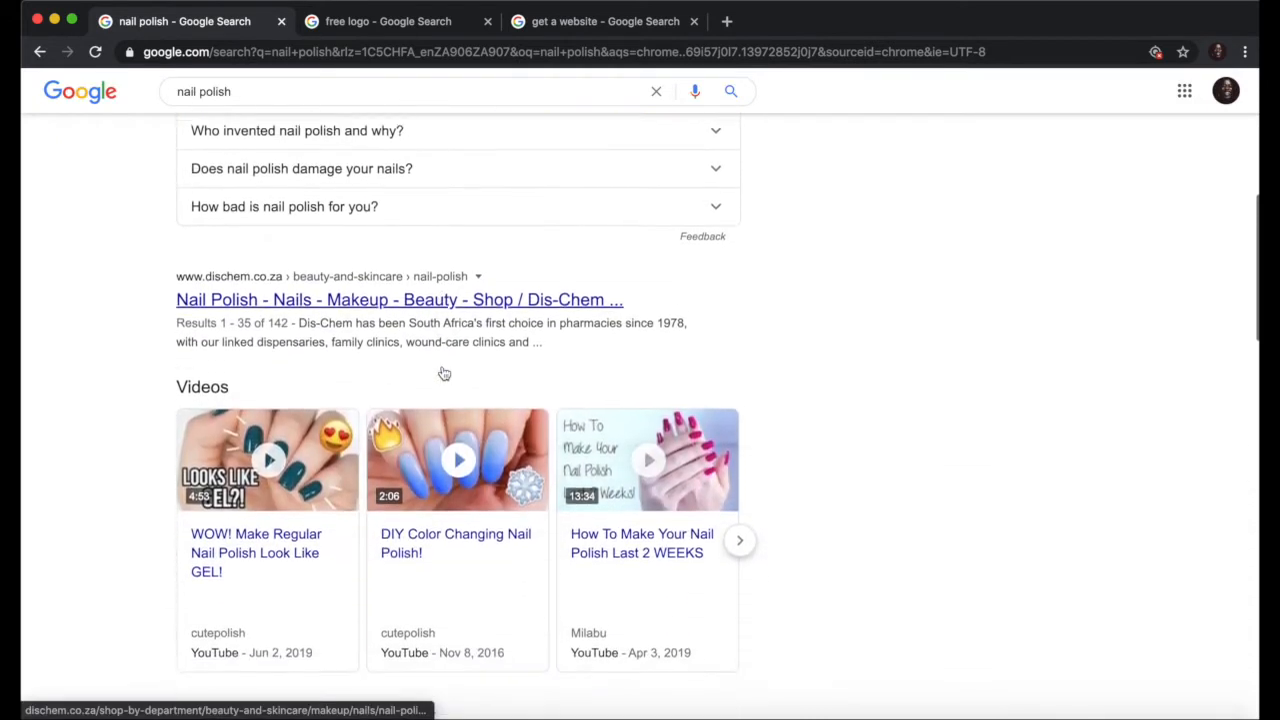
pyautogui.scroll(-3, 444, 373)
pyautogui.scroll(12, 444, 373)
pyautogui.scroll(-1, 443, 373)
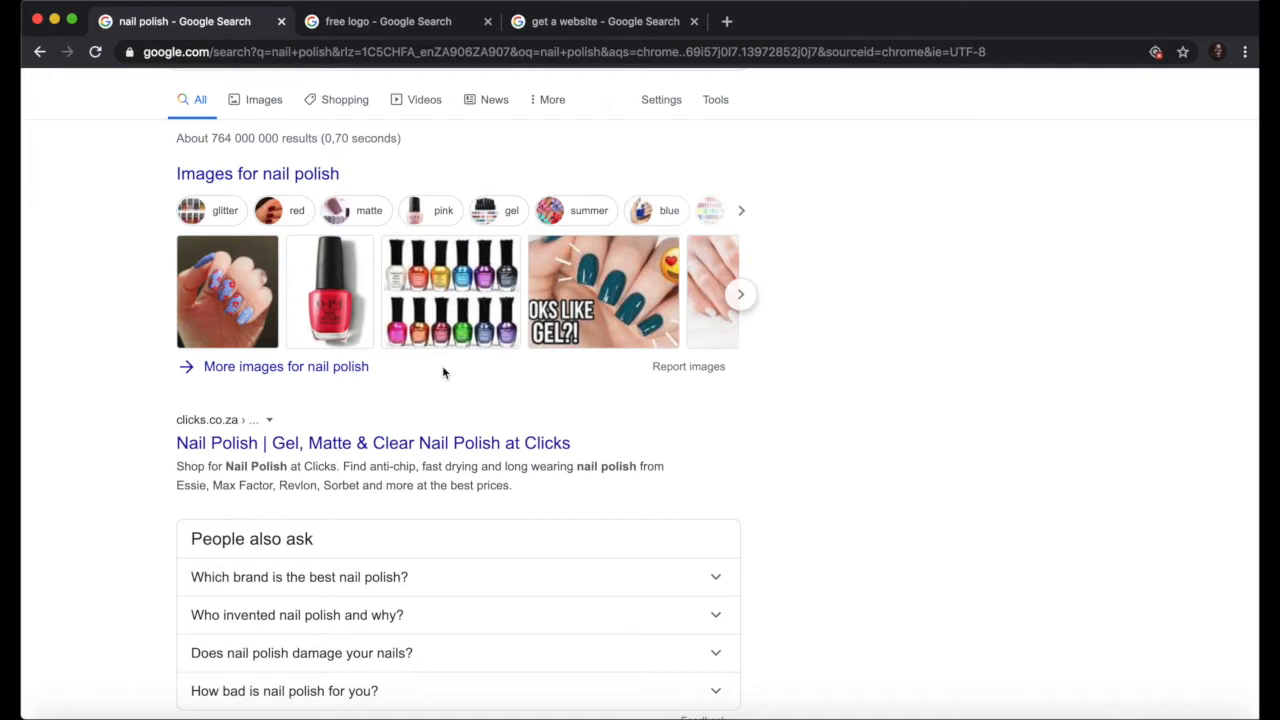
pyautogui.scroll(1, 443, 372)
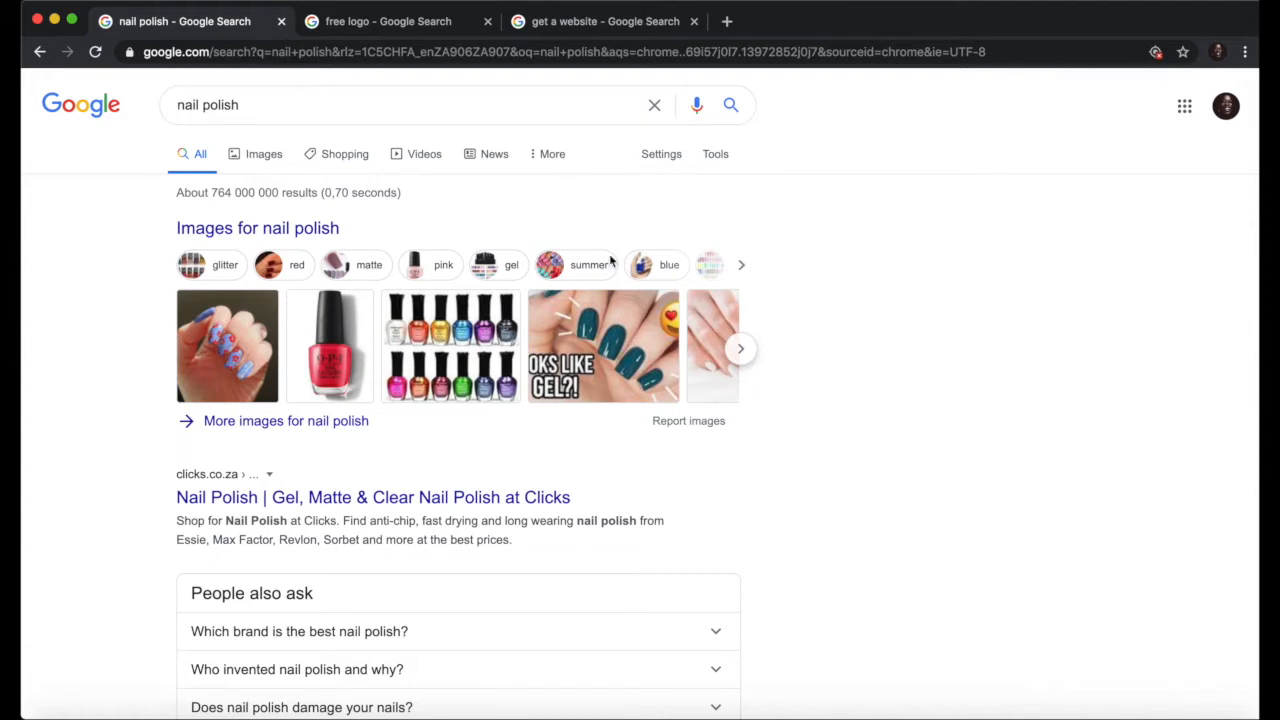
pyautogui.scroll(-2, 464, 338)
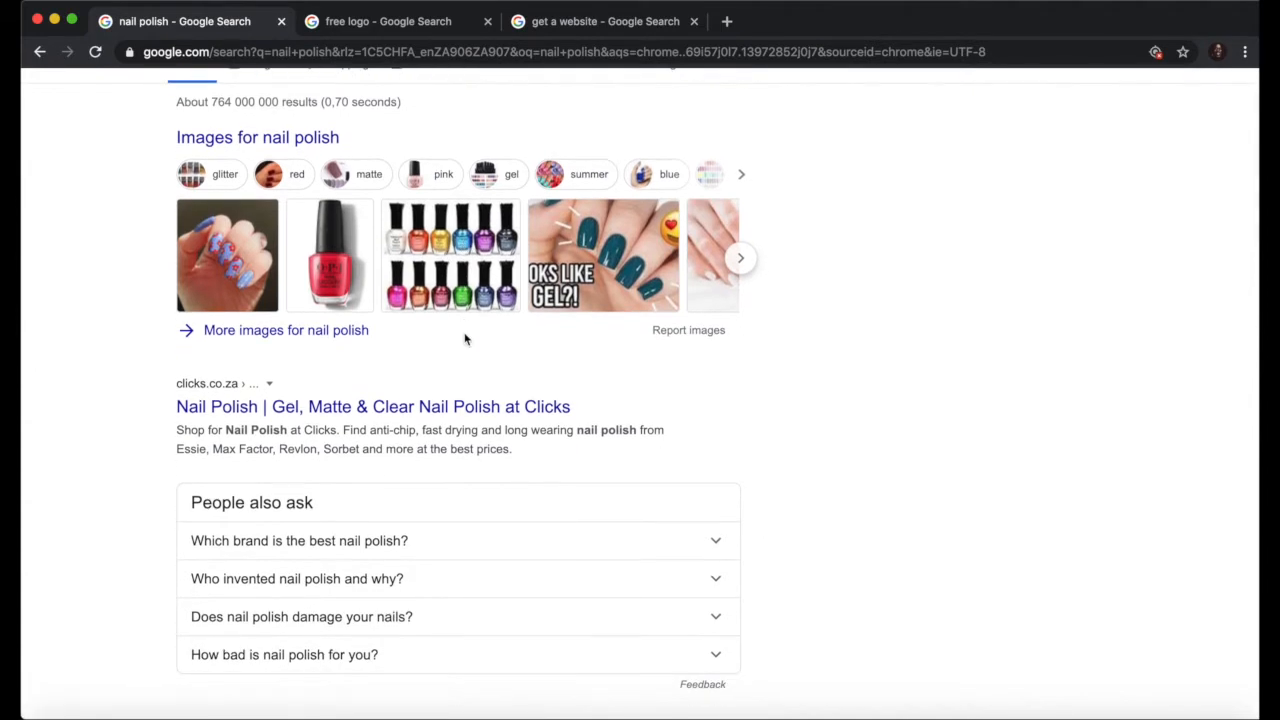
pyautogui.hotkey('ctrl', 'Tab')
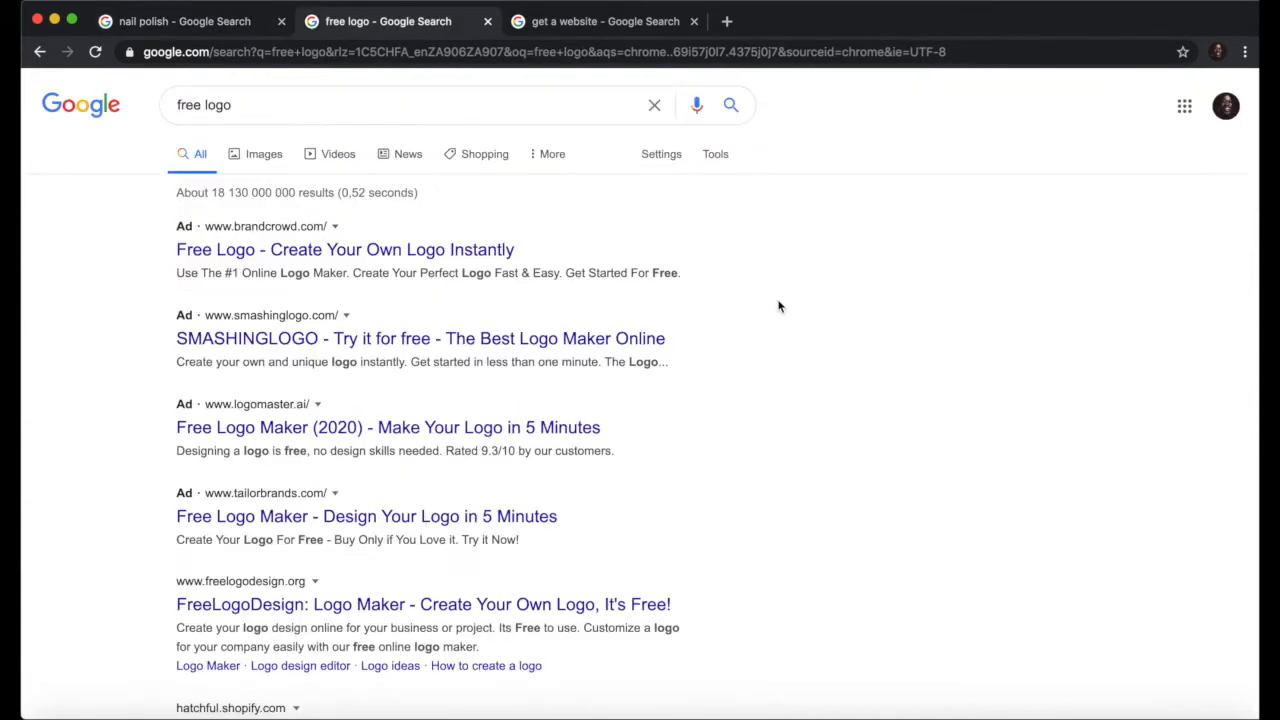
pyautogui.click(243, 106)
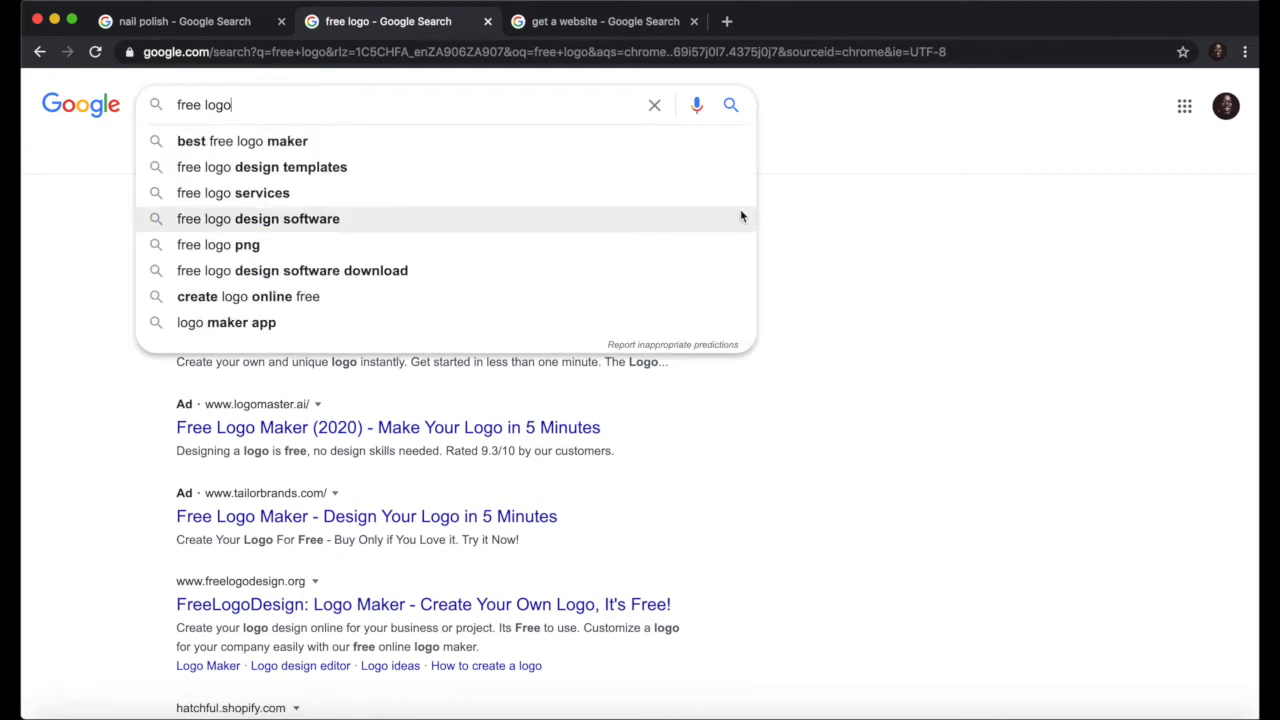
pyautogui.click(846, 242)
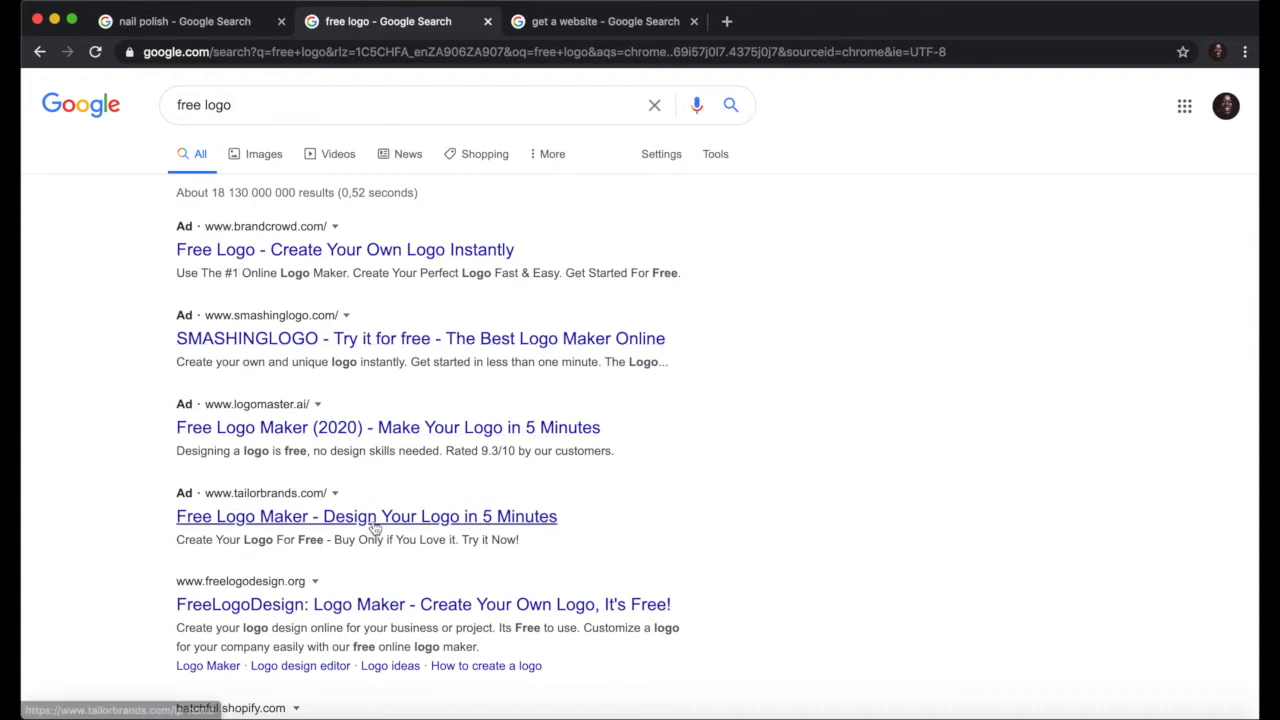
pyautogui.scroll(-1, 717, 472)
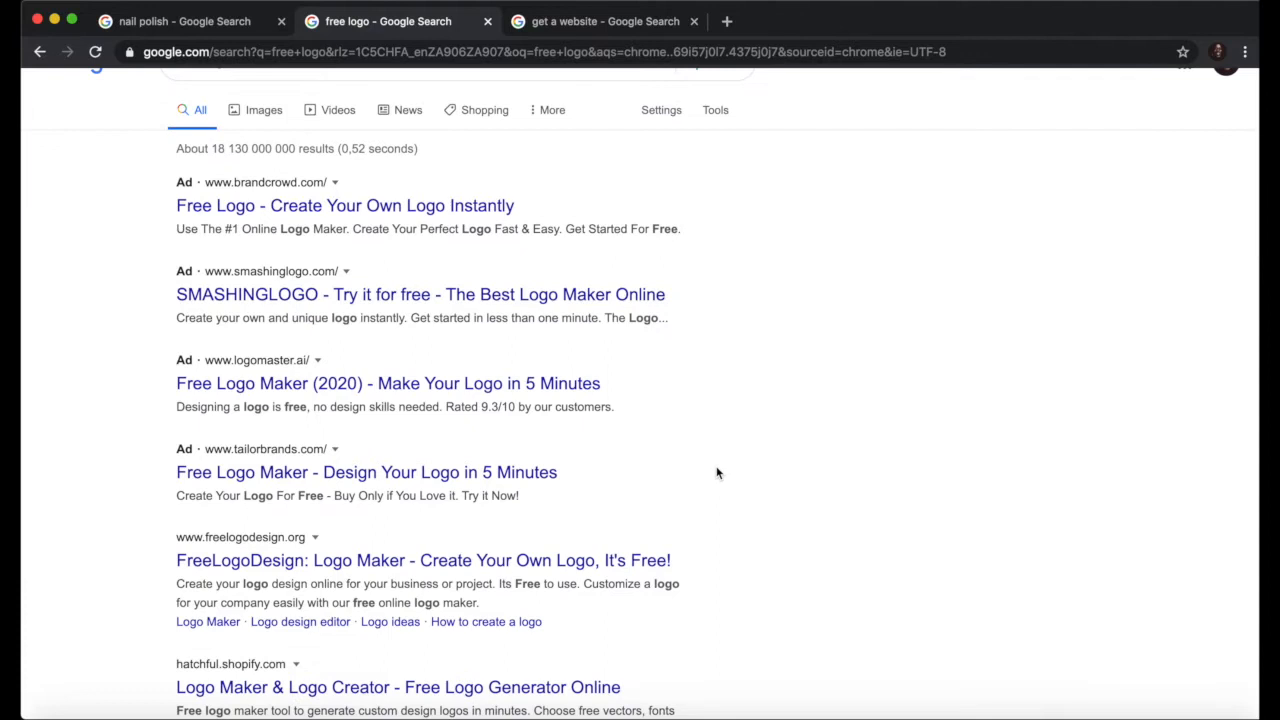
pyautogui.scroll(1, 717, 472)
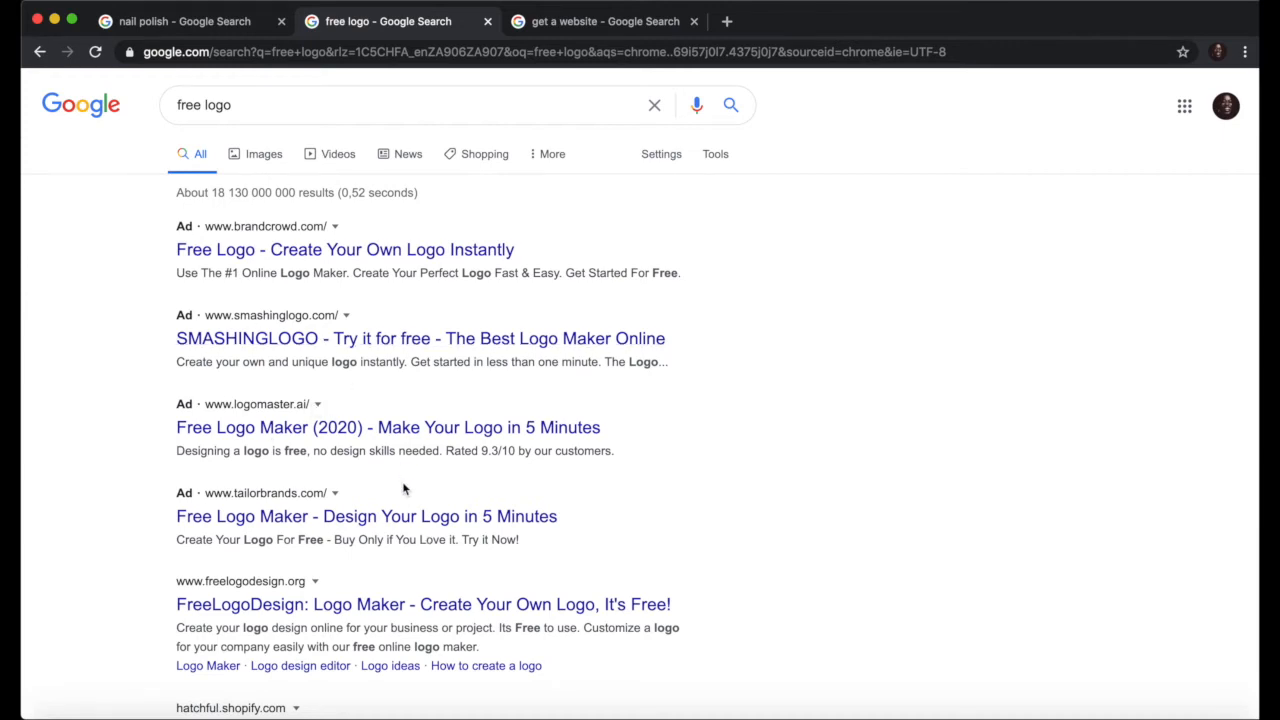
pyautogui.scroll(-3, 404, 488)
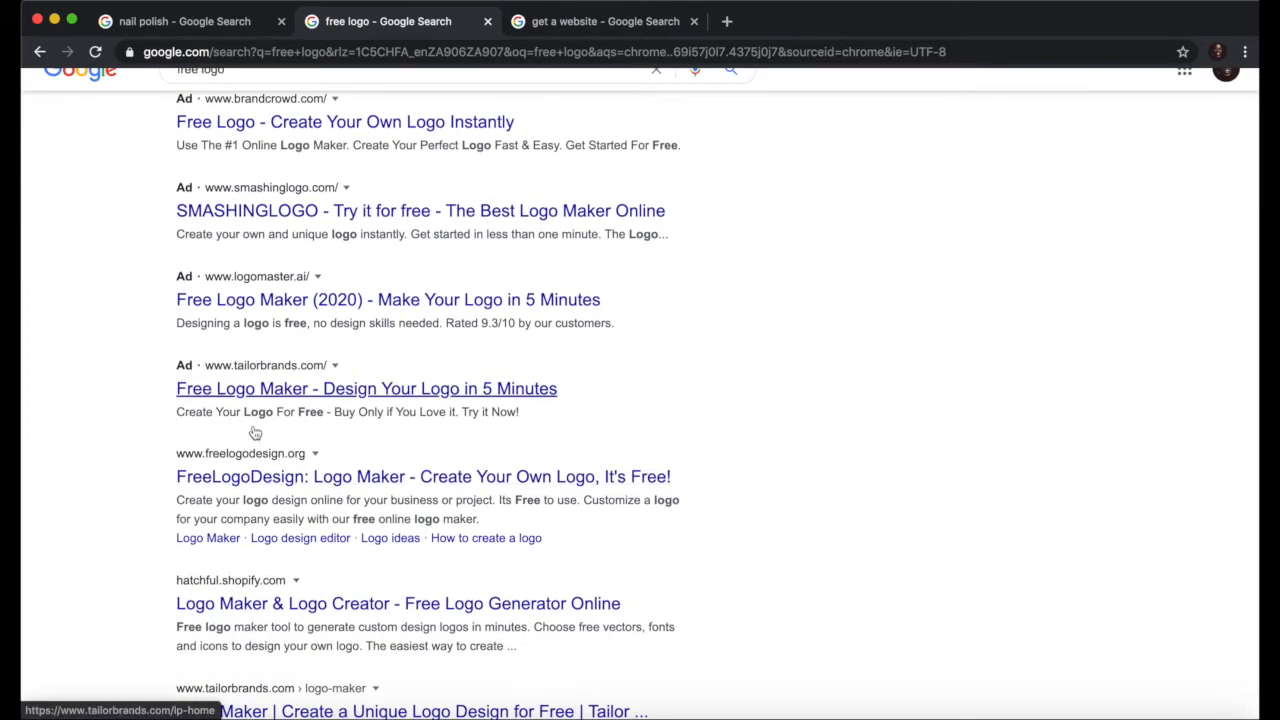
pyautogui.scroll(-2, 294, 511)
pyautogui.scroll(-1, 315, 450)
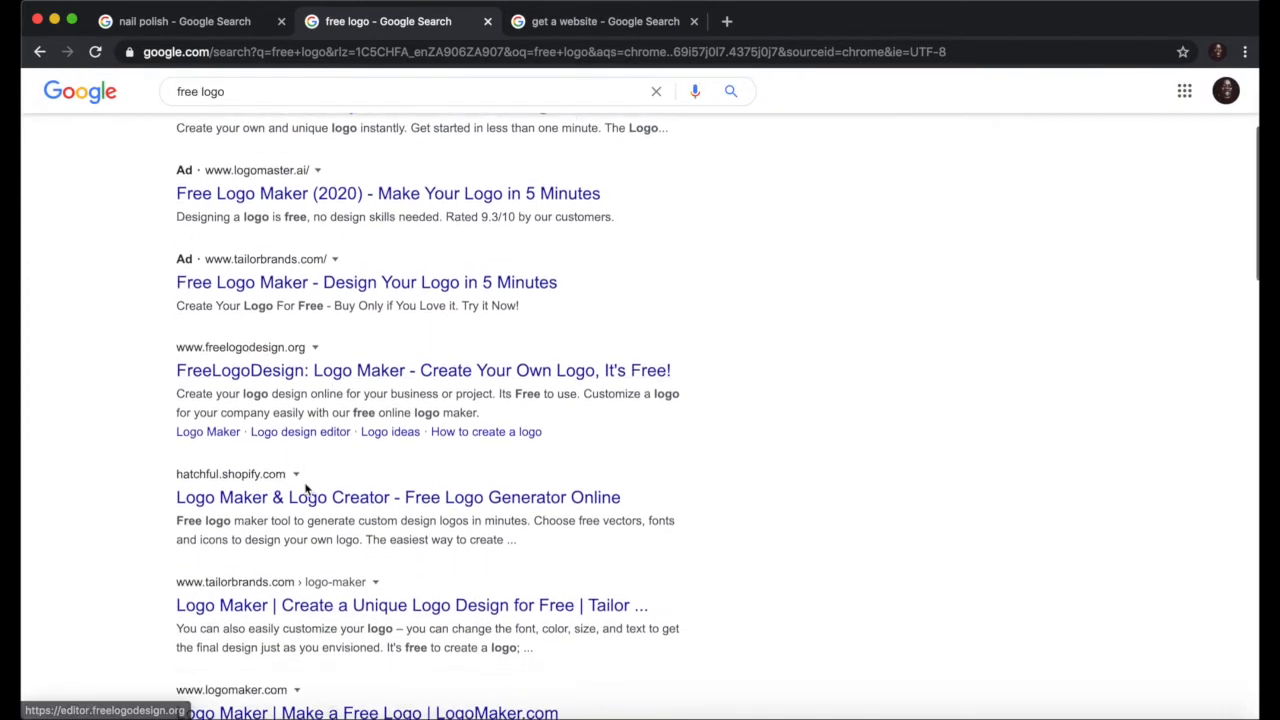
pyautogui.scroll(-1, 307, 488)
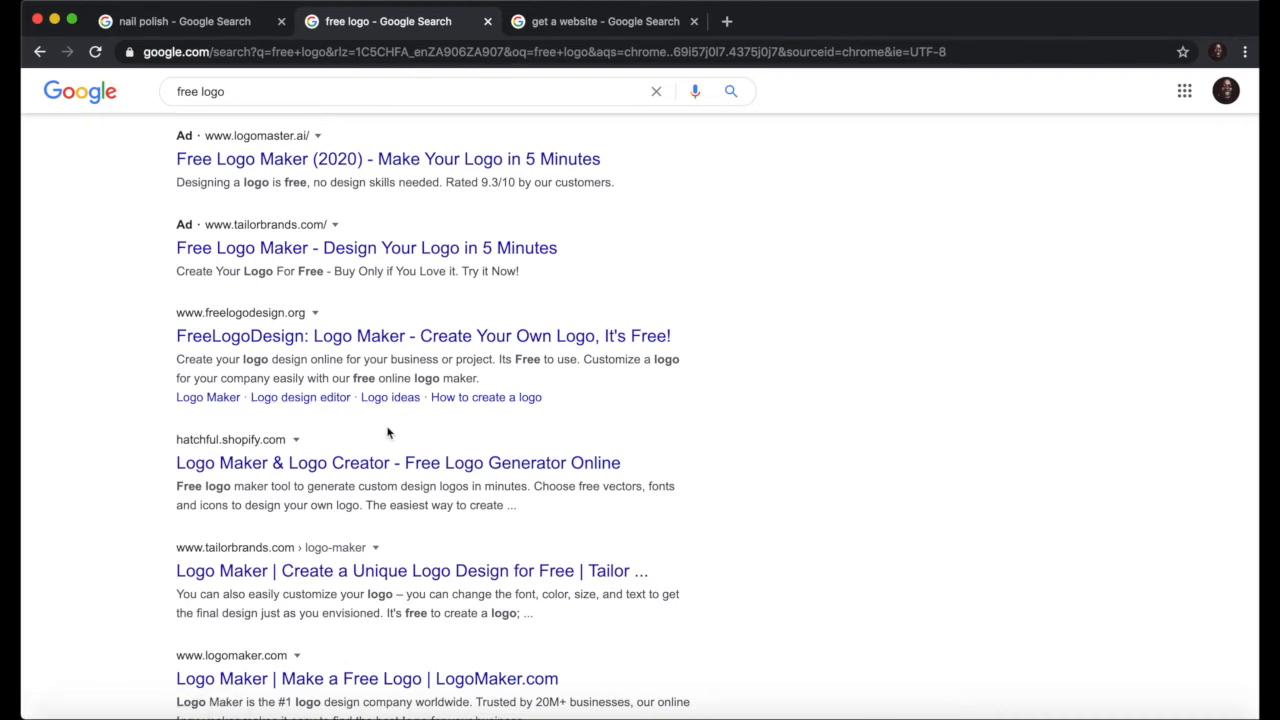
pyautogui.scroll(-10, 388, 432)
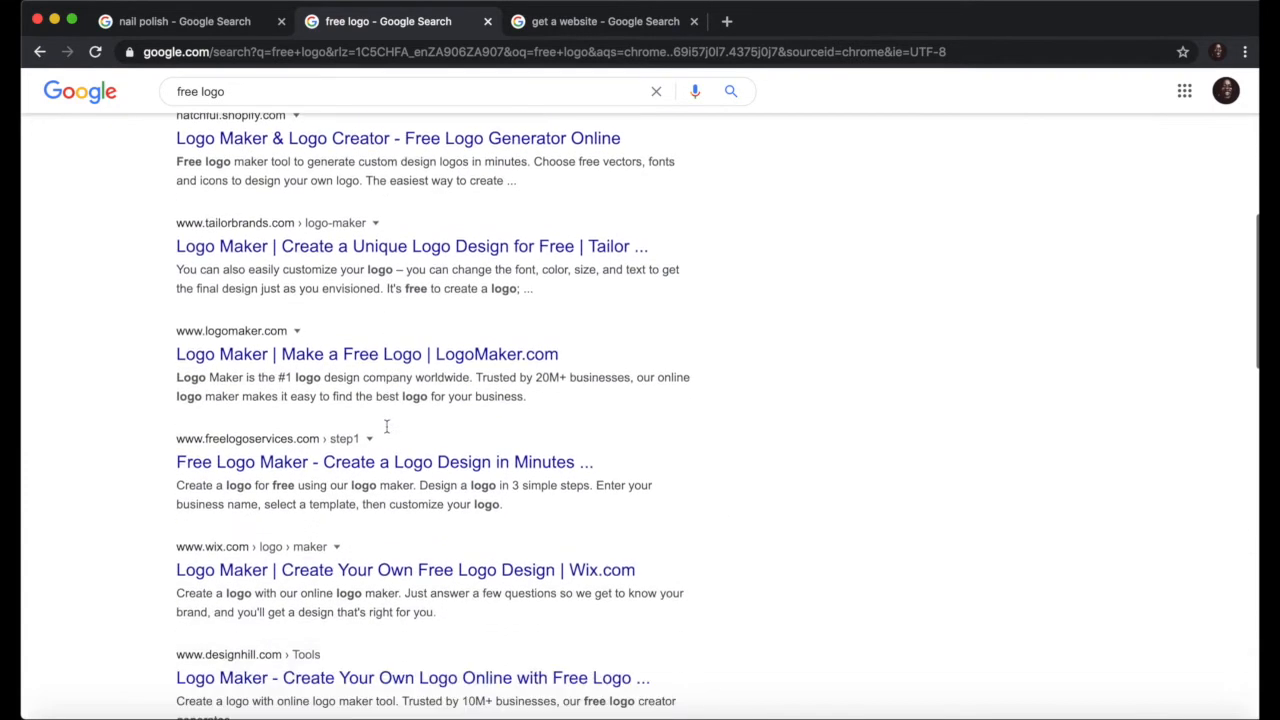
pyautogui.scroll(15, 388, 432)
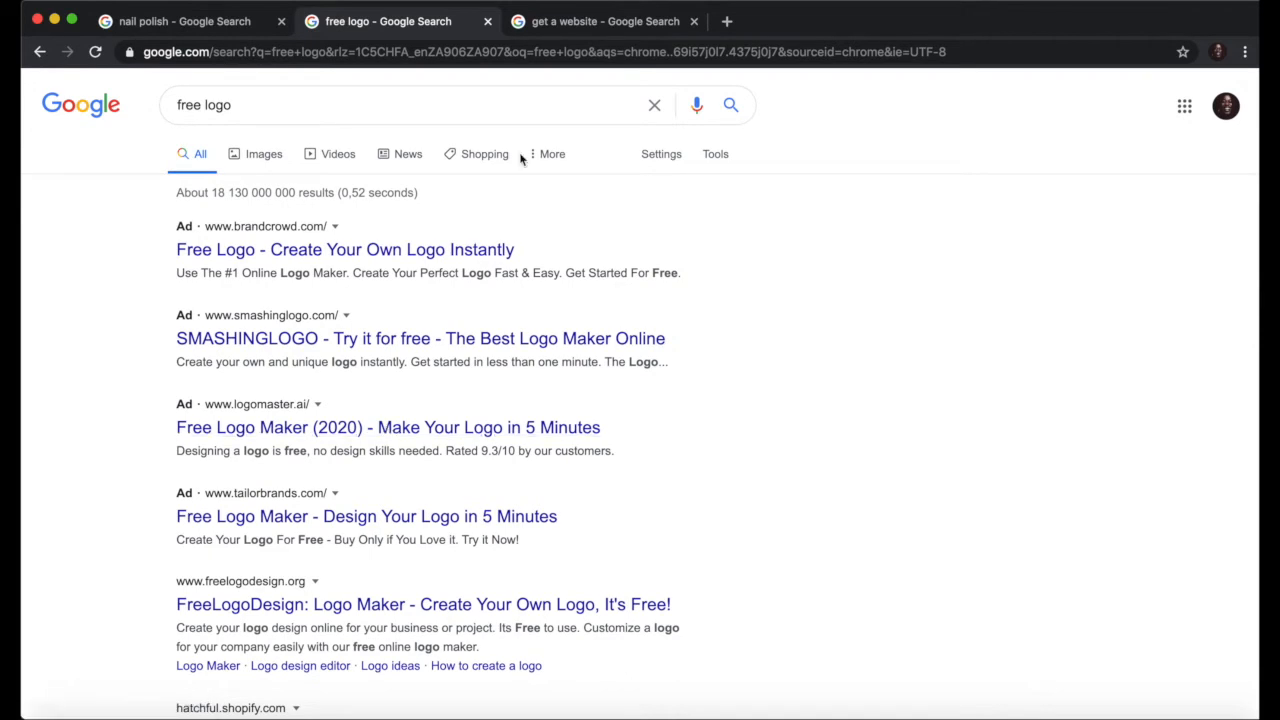
pyautogui.scroll(-4, 613, 402)
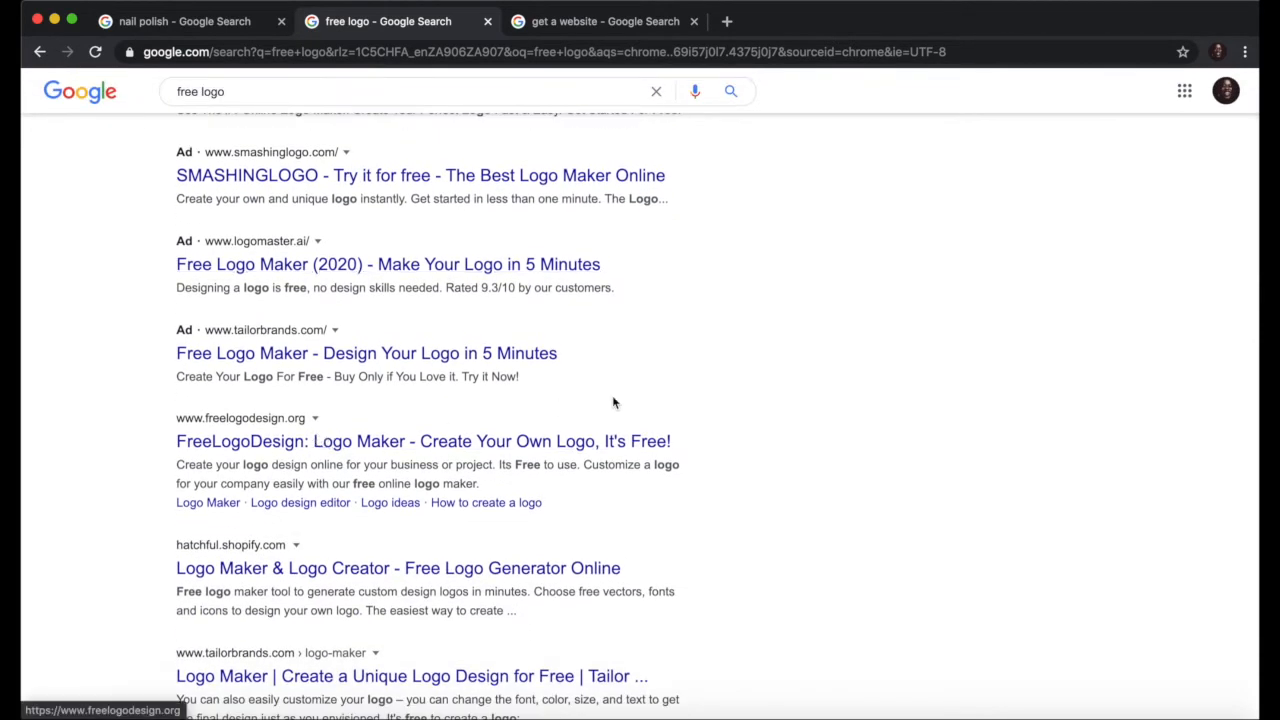
pyautogui.scroll(4, 768, 355)
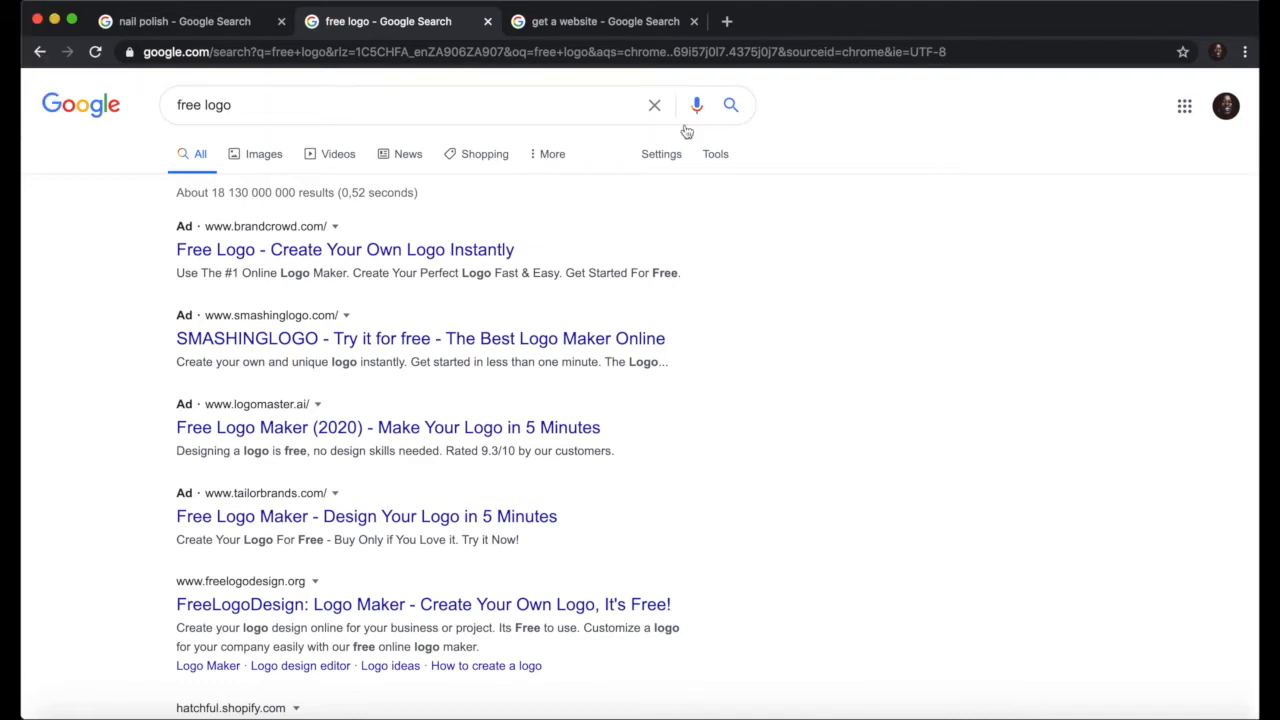
# Step: Bring up the 'get a website' search results and scroll to the top
pyautogui.click(605, 26)
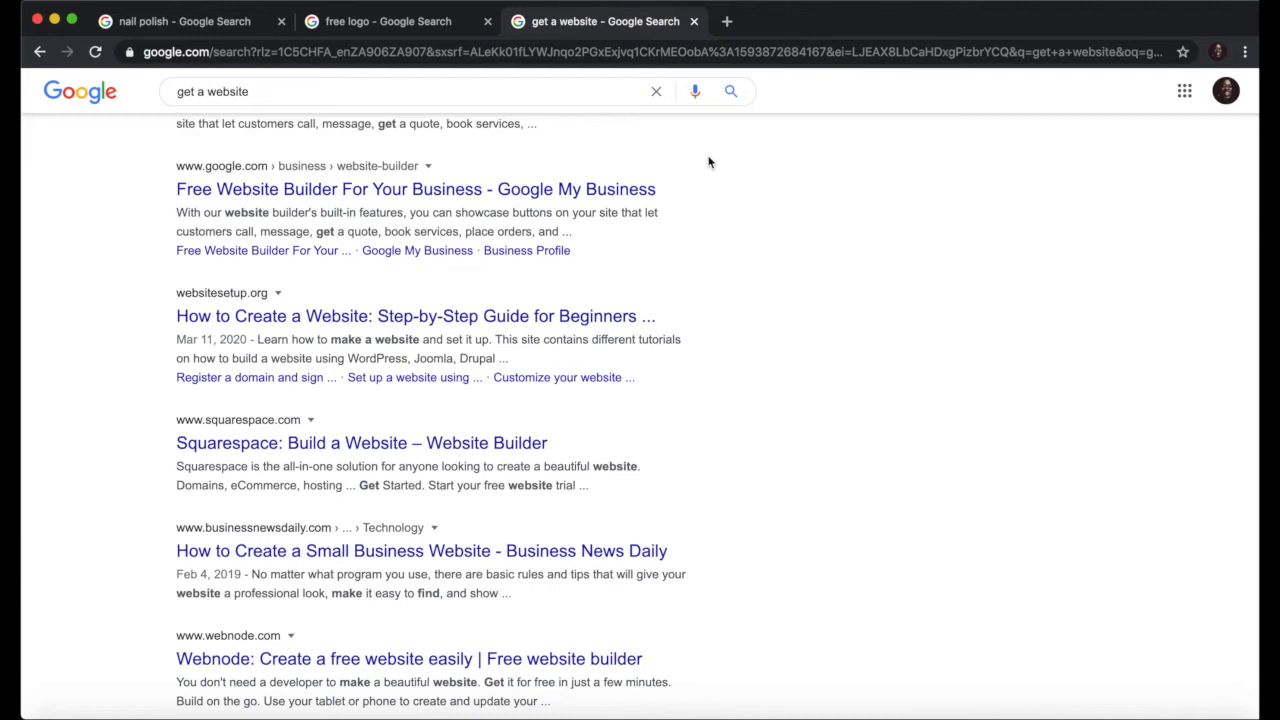
pyautogui.scroll(3, 709, 160)
pyautogui.scroll(4, 505, 225)
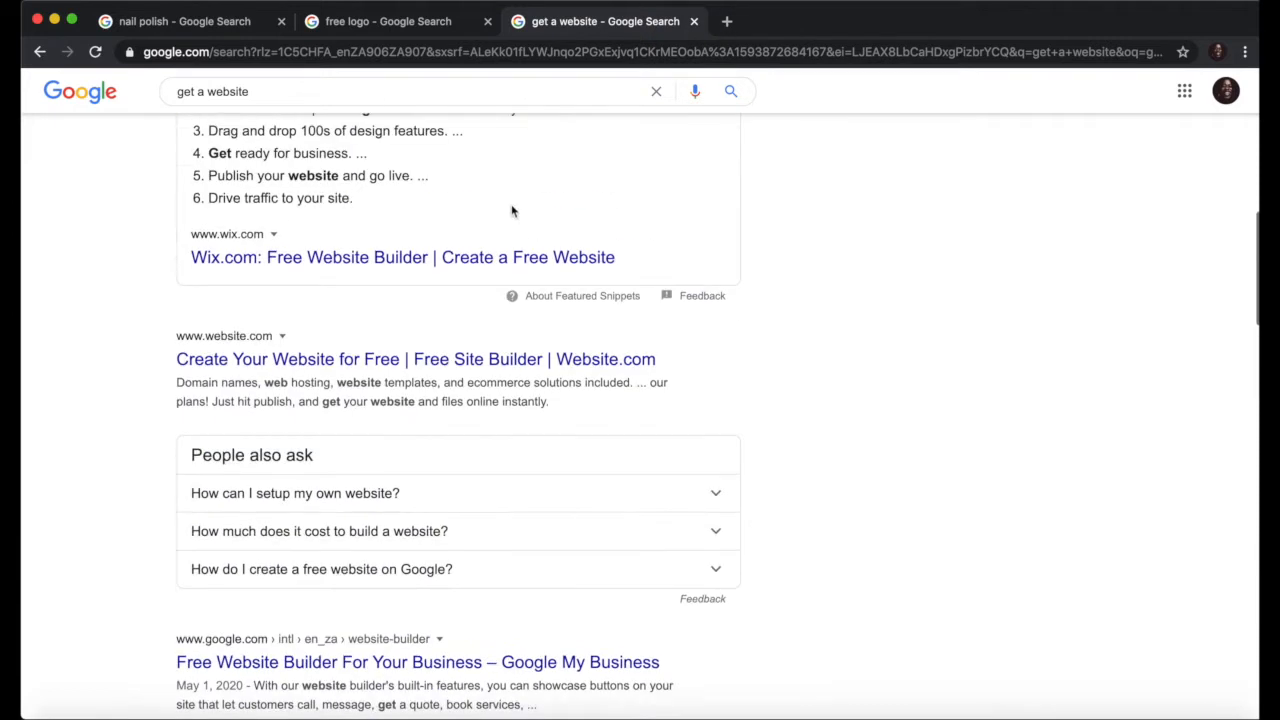
# Step: Search Google for 'google adwords' in a new tab
pyautogui.click(727, 21)
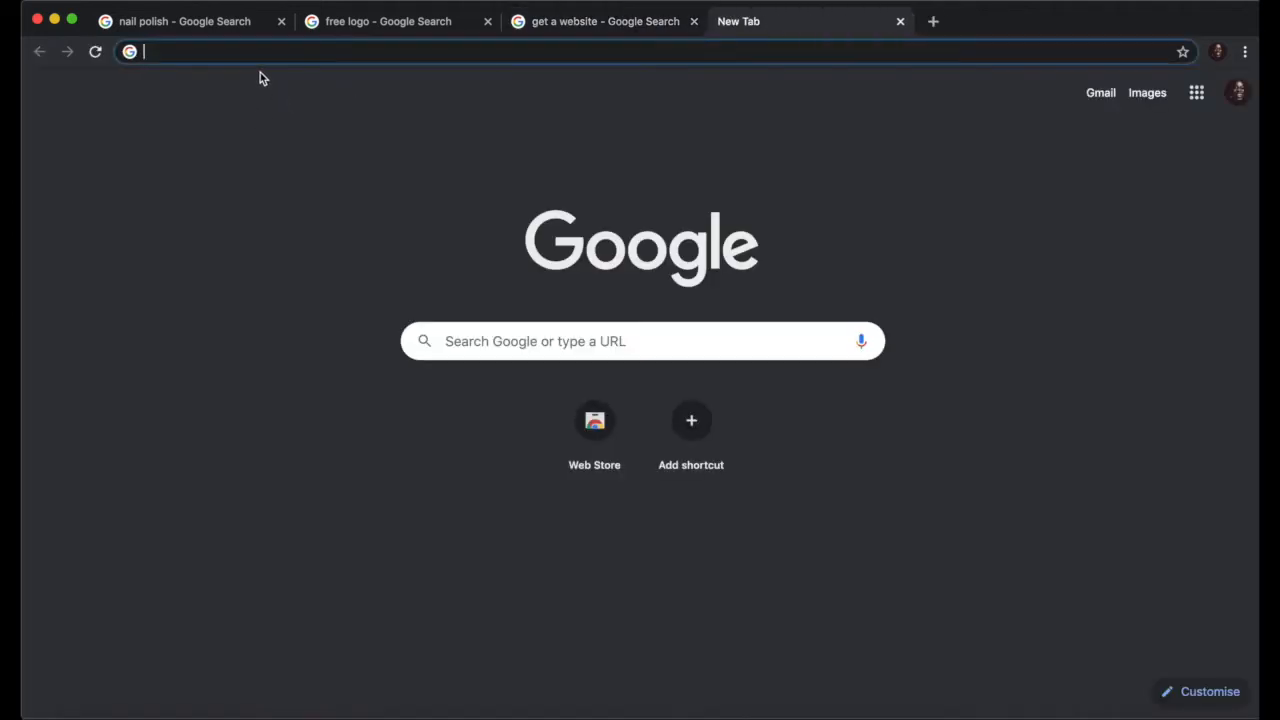
pyautogui.write('google adwords')
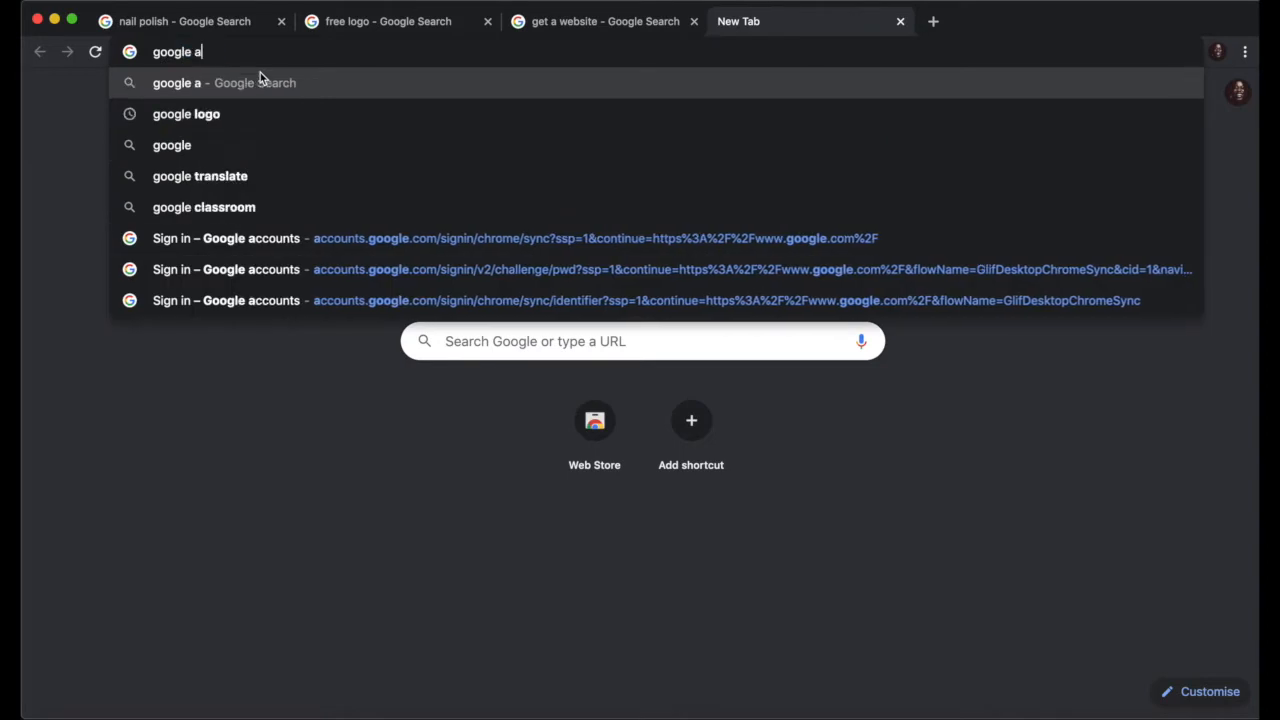
pyautogui.press('Return')
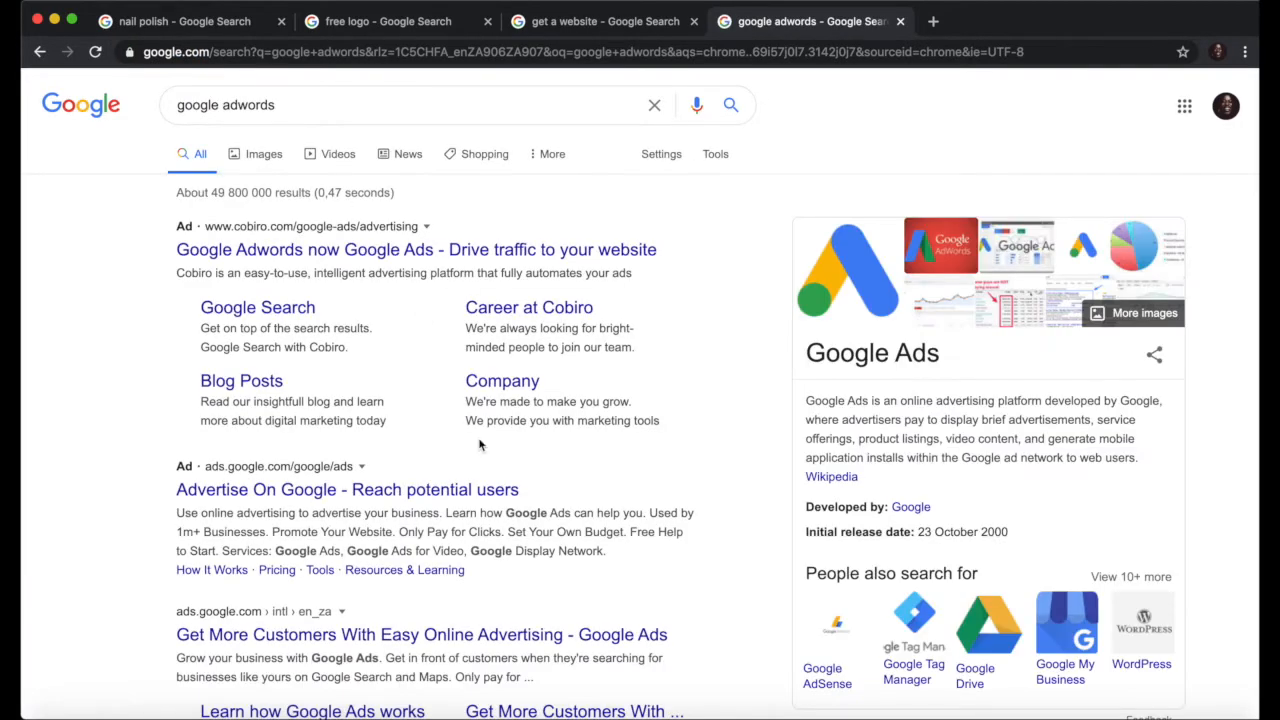
# Step: Open the official ads.google.com result from the search results
pyautogui.scroll(-3, 480, 445)
pyautogui.scroll(-1, 480, 446)
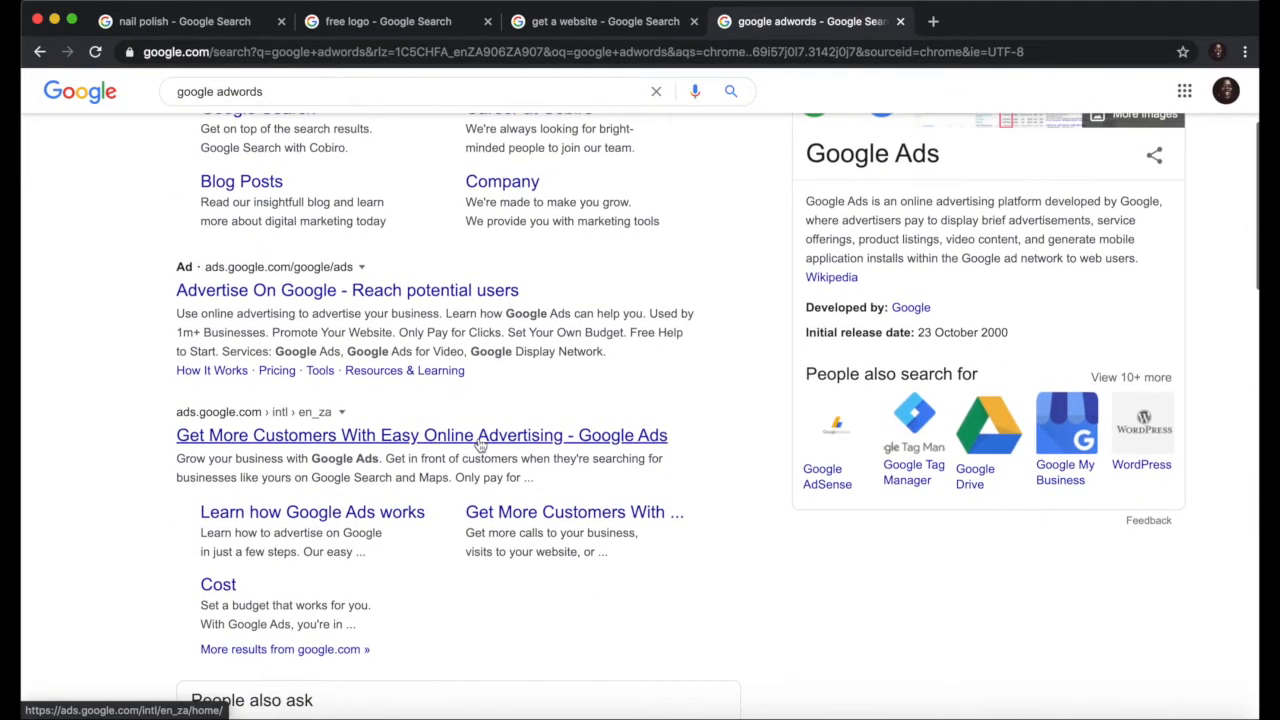
pyautogui.scroll(3, 480, 446)
pyautogui.scroll(-1, 480, 446)
pyautogui.scroll(-1, 480, 445)
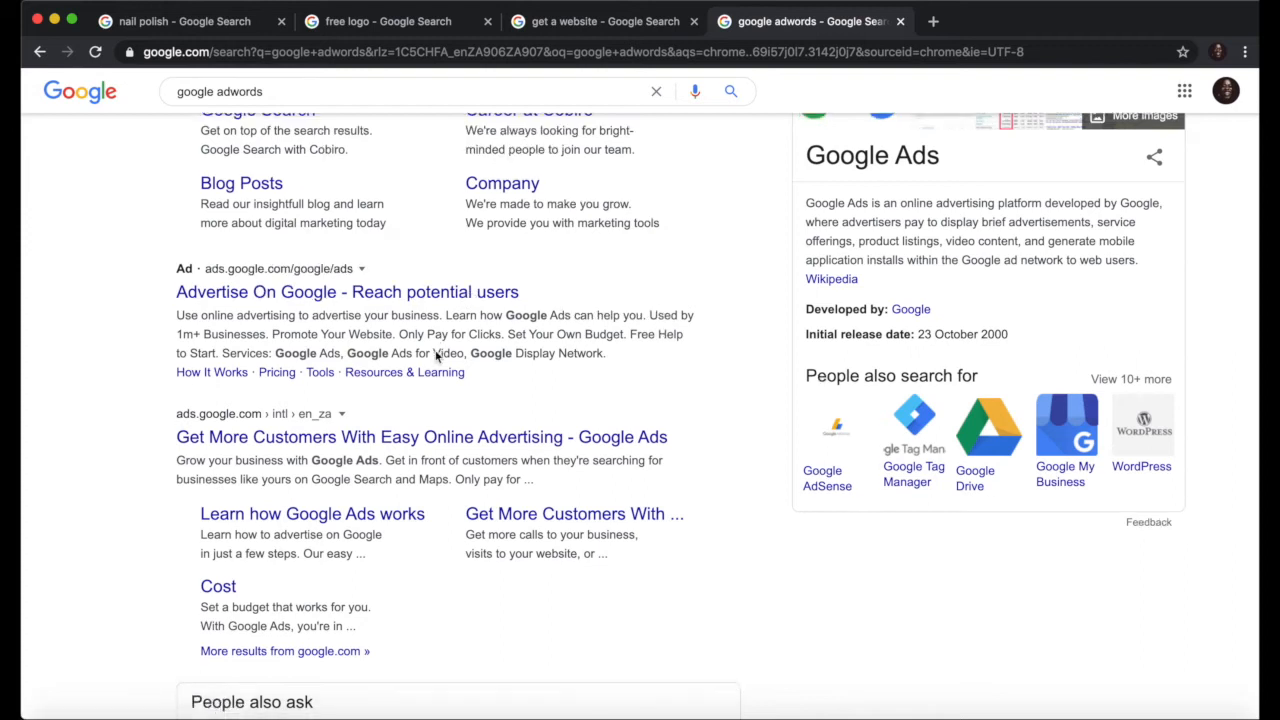
pyautogui.scroll(-3, 437, 348)
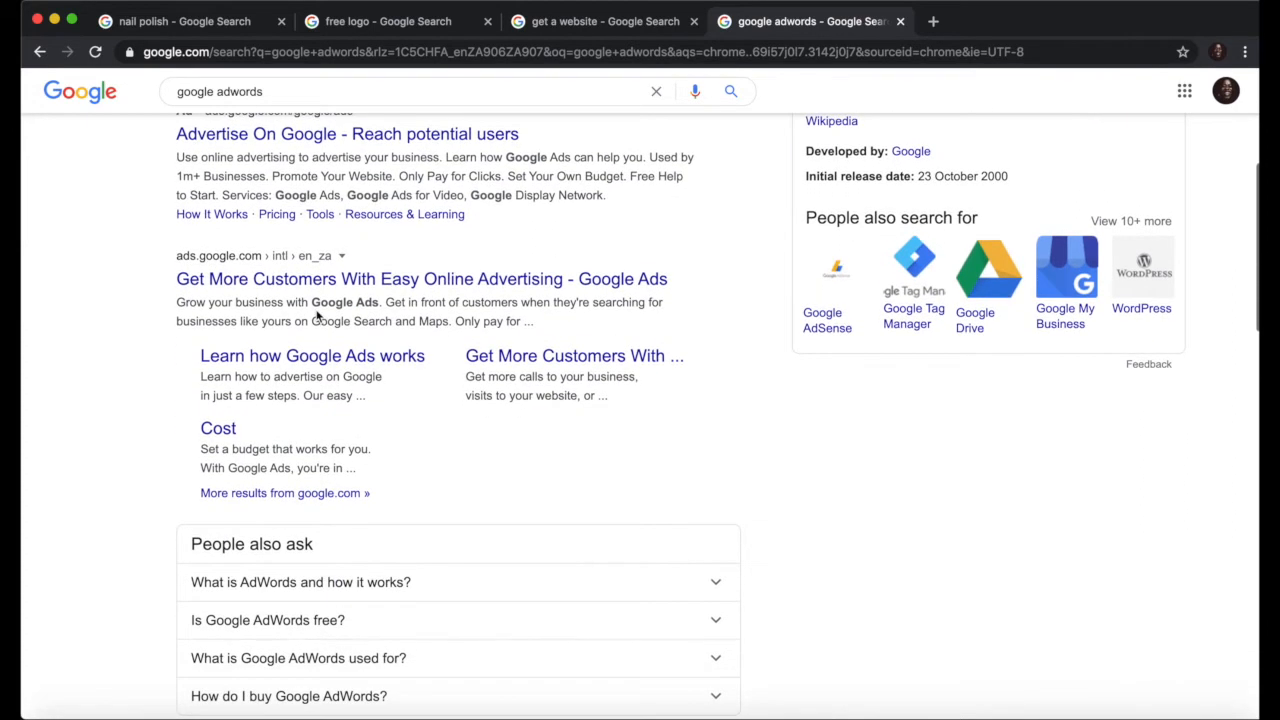
pyautogui.click(270, 289)
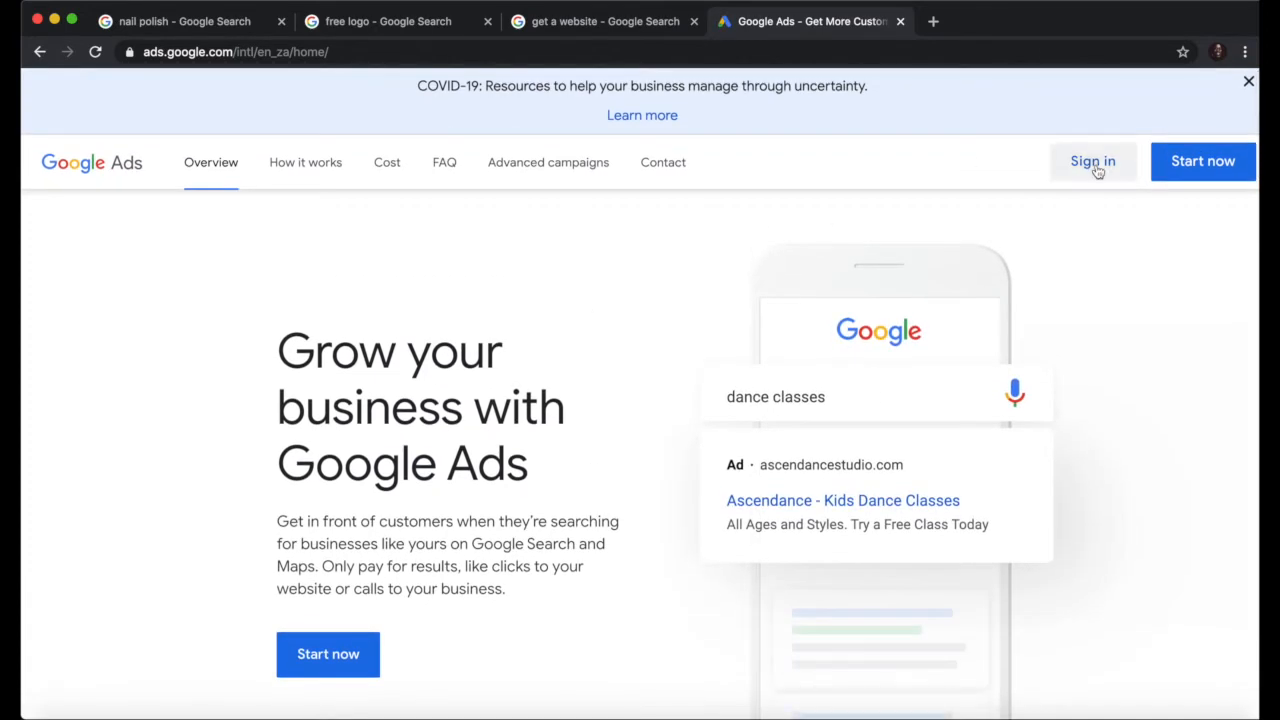
# Step: Sign in to Google Ads and choose New Google Ads Account
pyautogui.click(1094, 165)
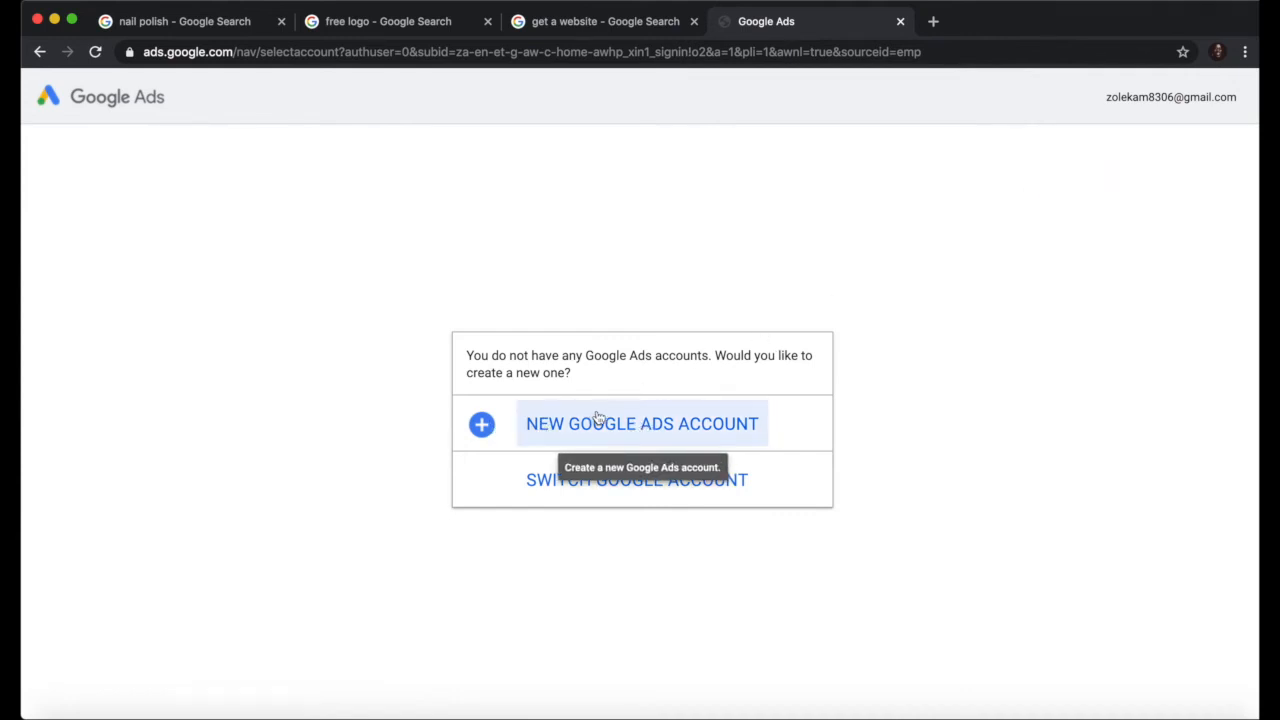
pyautogui.click(593, 425)
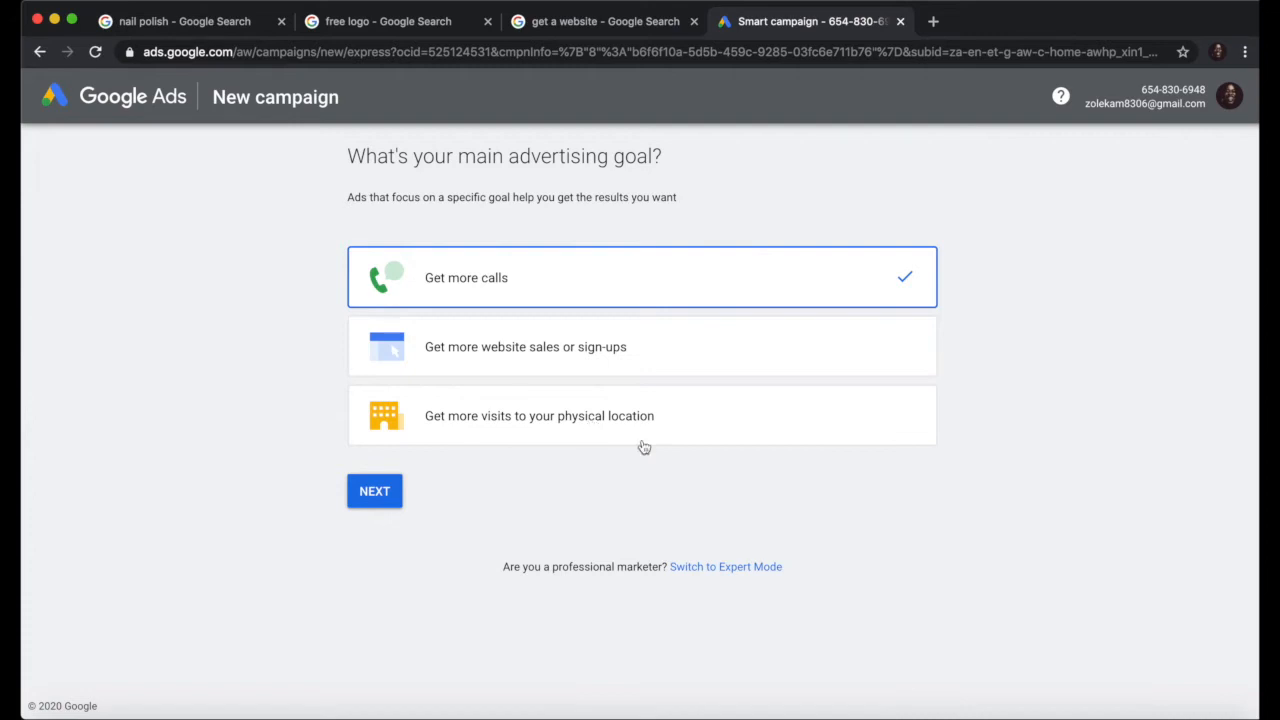
# Step: Switch the new campaign setup to Expert Mode
pyautogui.click(736, 569)
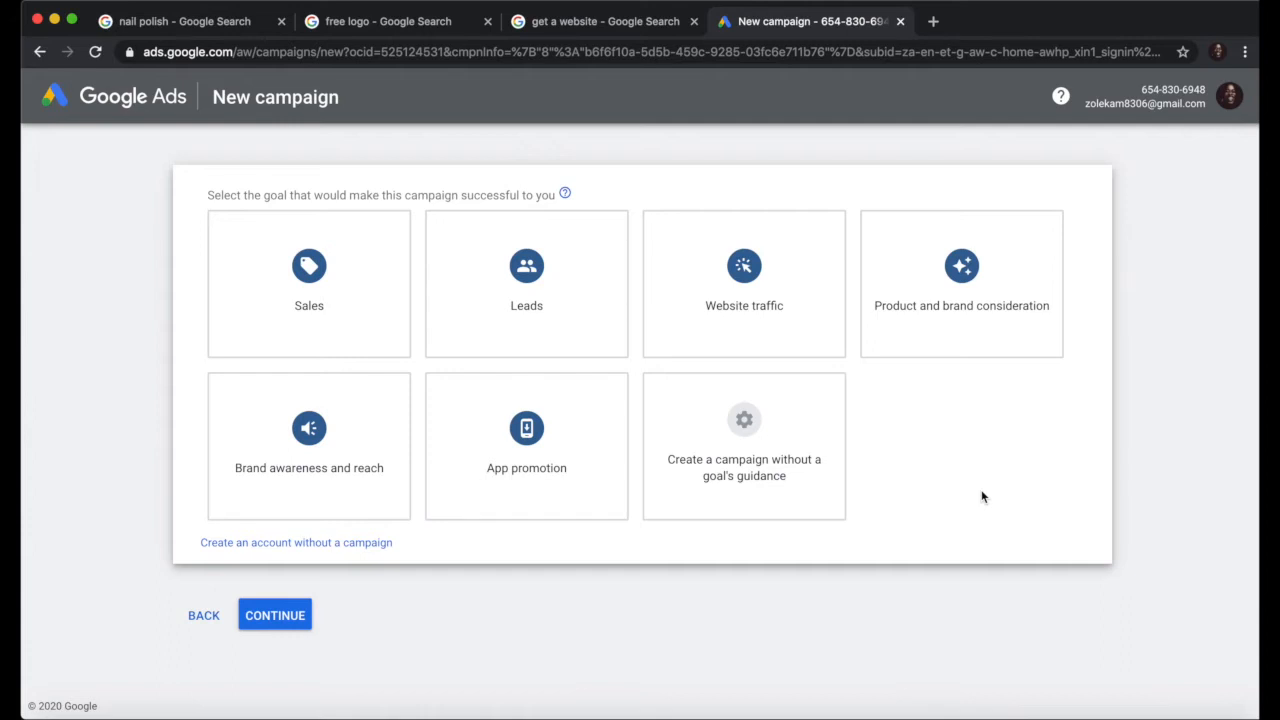
# Step: Pick Website traffic as the campaign goal, then view the 'free logo' example ads
pyautogui.click(988, 352)
pyautogui.click(725, 296)
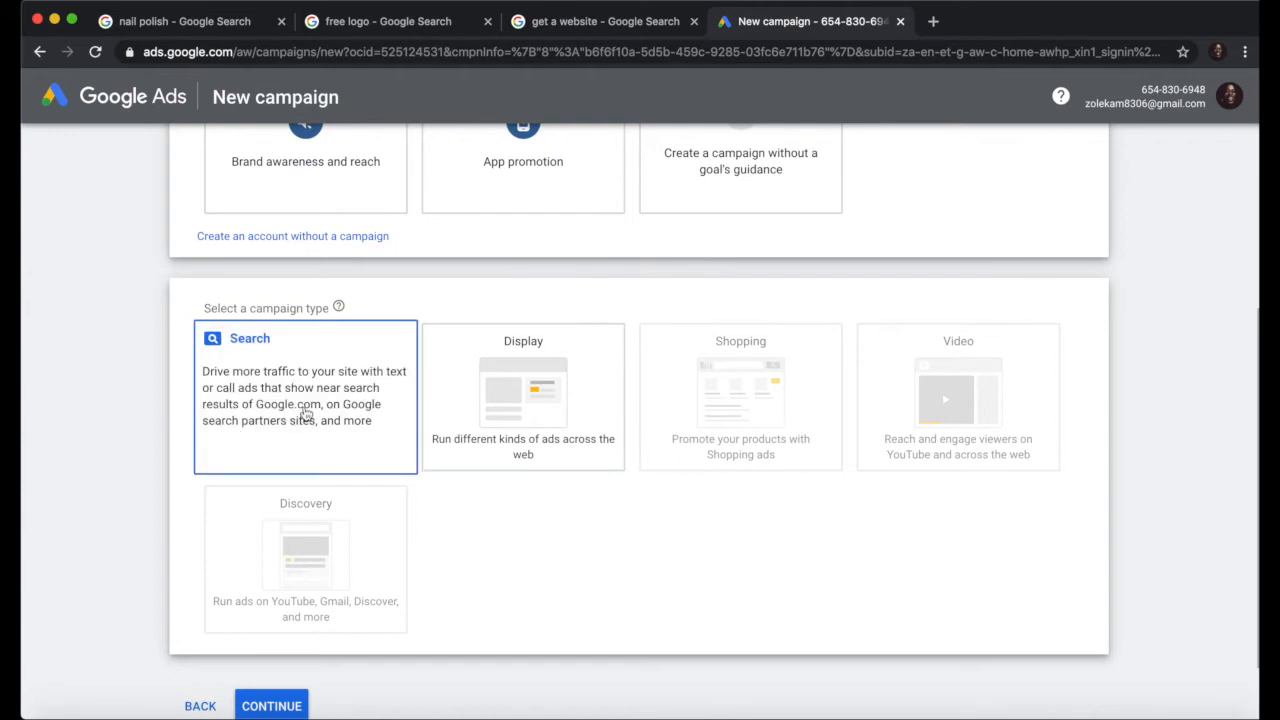
pyautogui.click(388, 22)
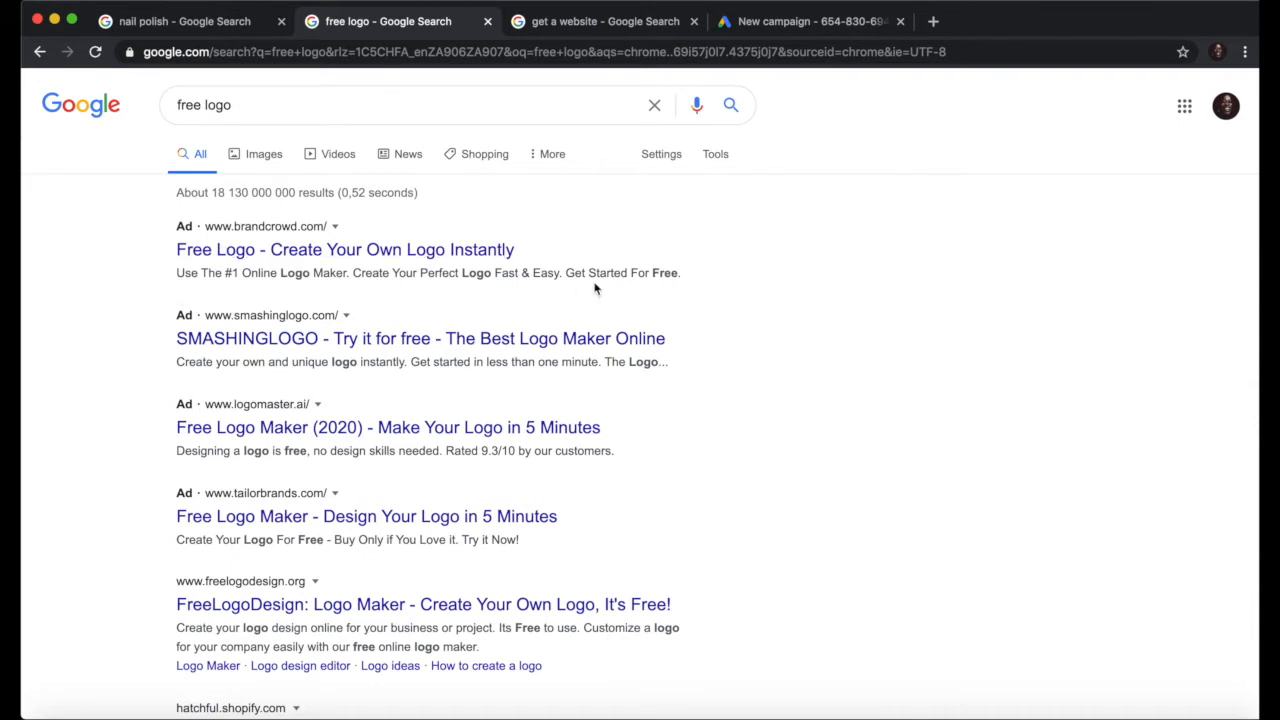
# Step: Back in the New campaign tab, choose Search as the campaign type
pyautogui.click(622, 22)
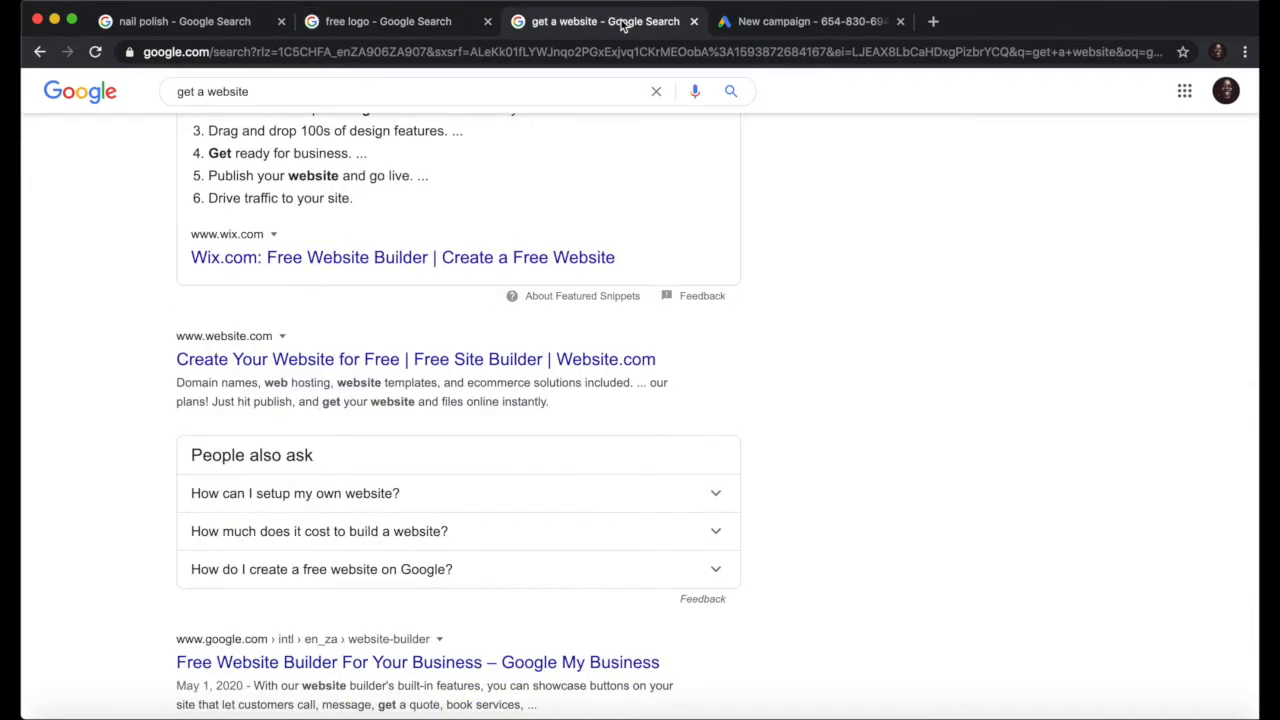
pyautogui.click(824, 27)
pyautogui.click(322, 375)
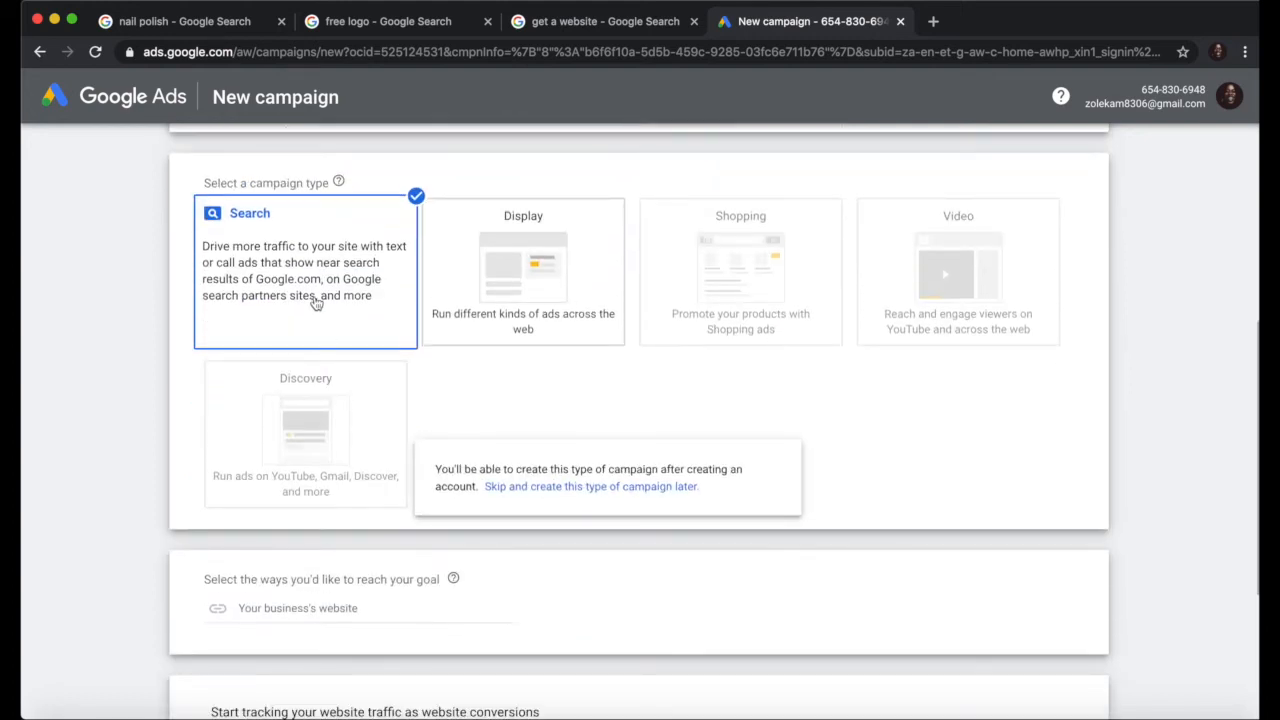
pyautogui.scroll(3, 316, 304)
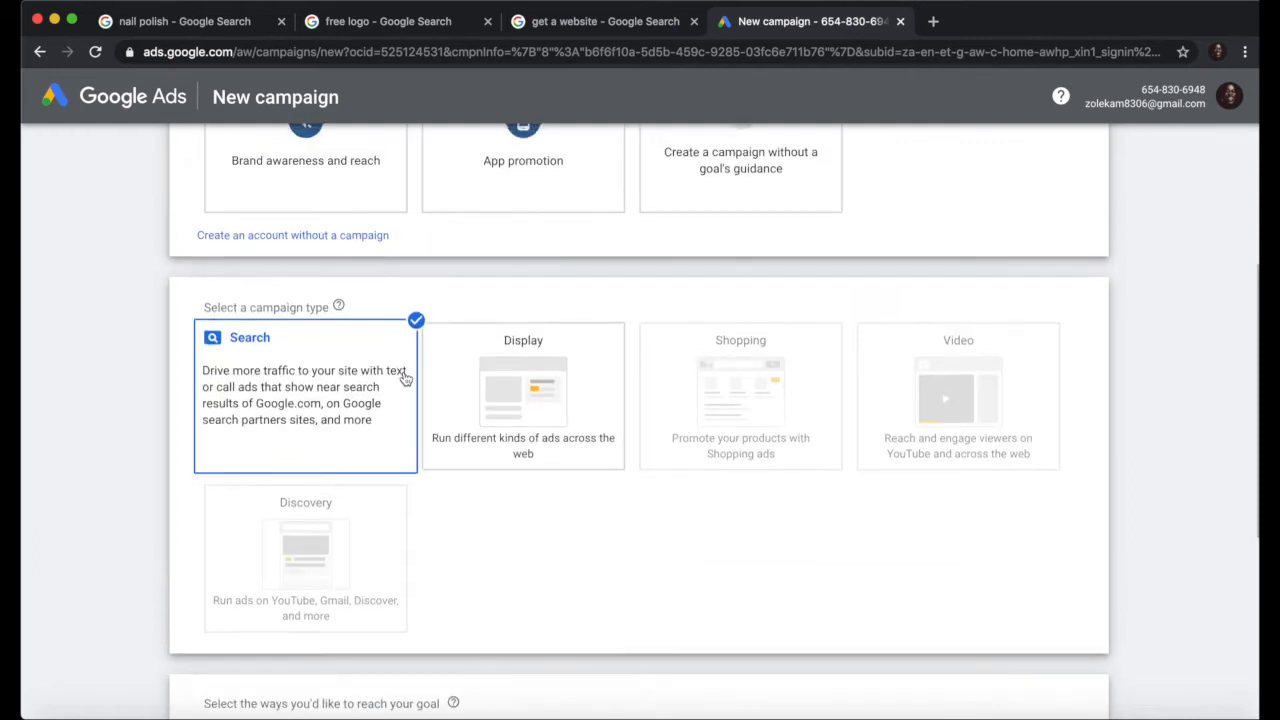
pyautogui.scroll(1, 405, 378)
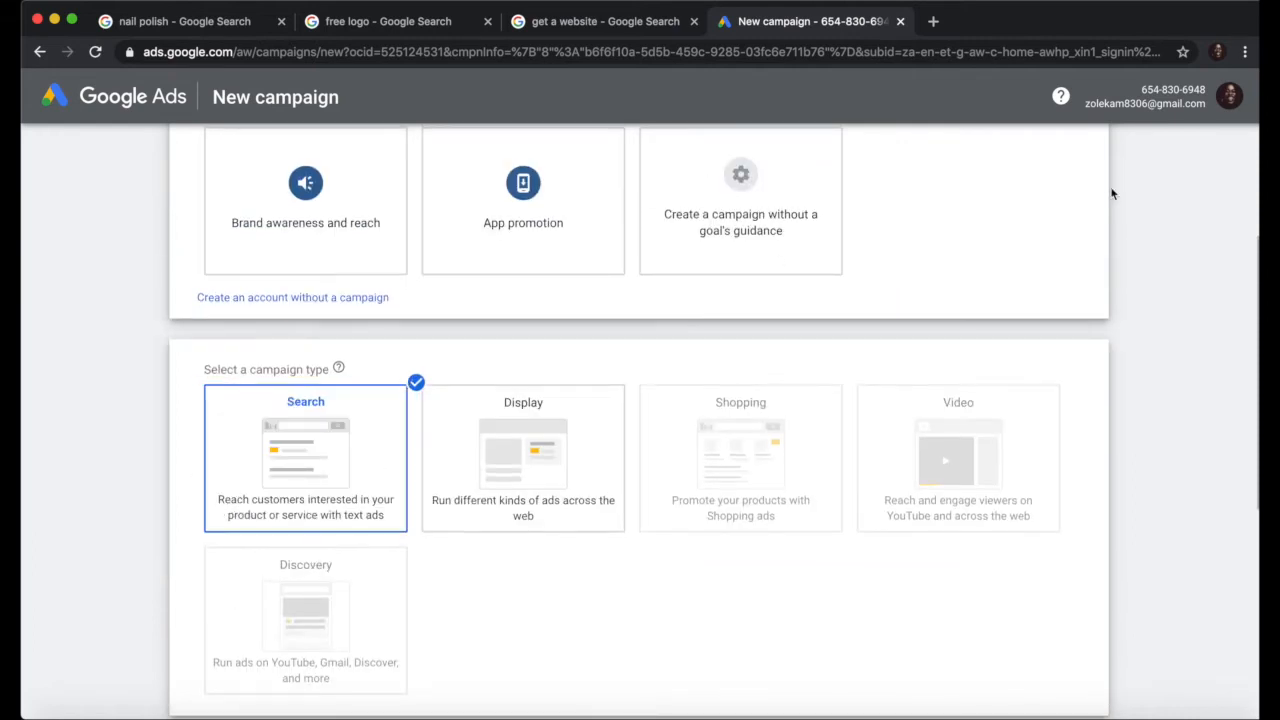
pyautogui.scroll(2, 1110, 193)
pyautogui.scroll(1, 777, 177)
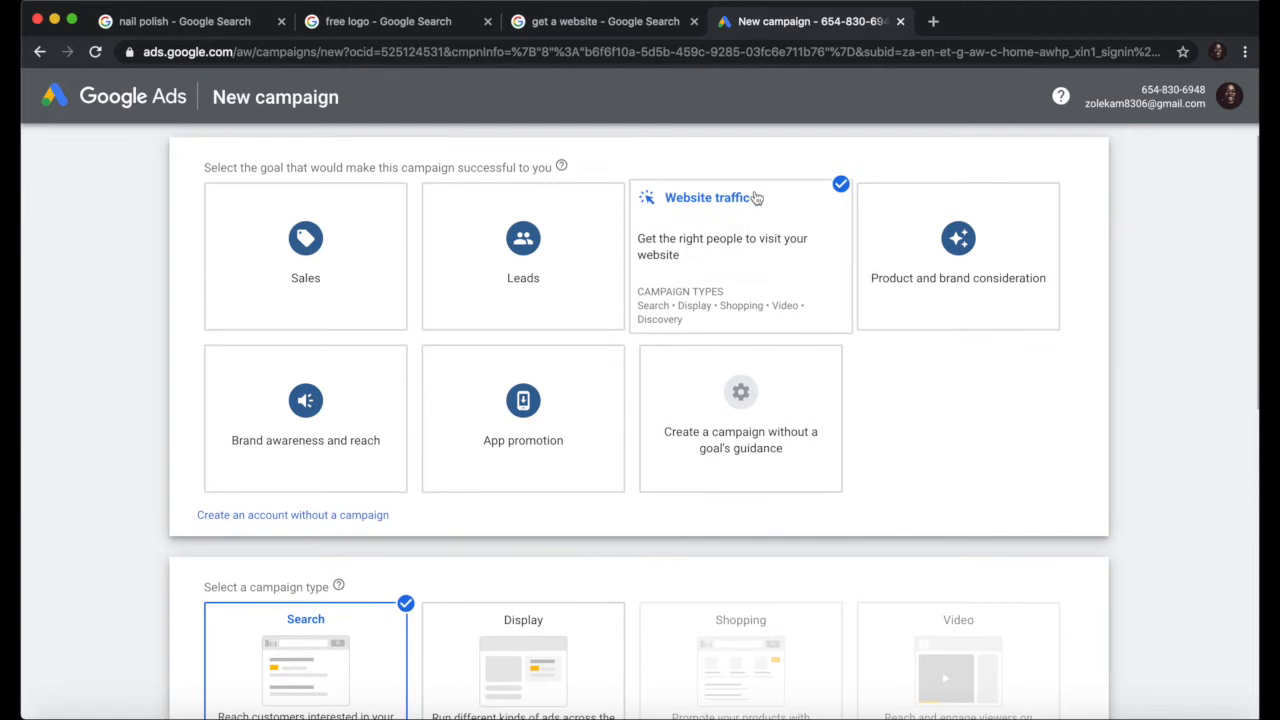
pyautogui.scroll(1, 757, 197)
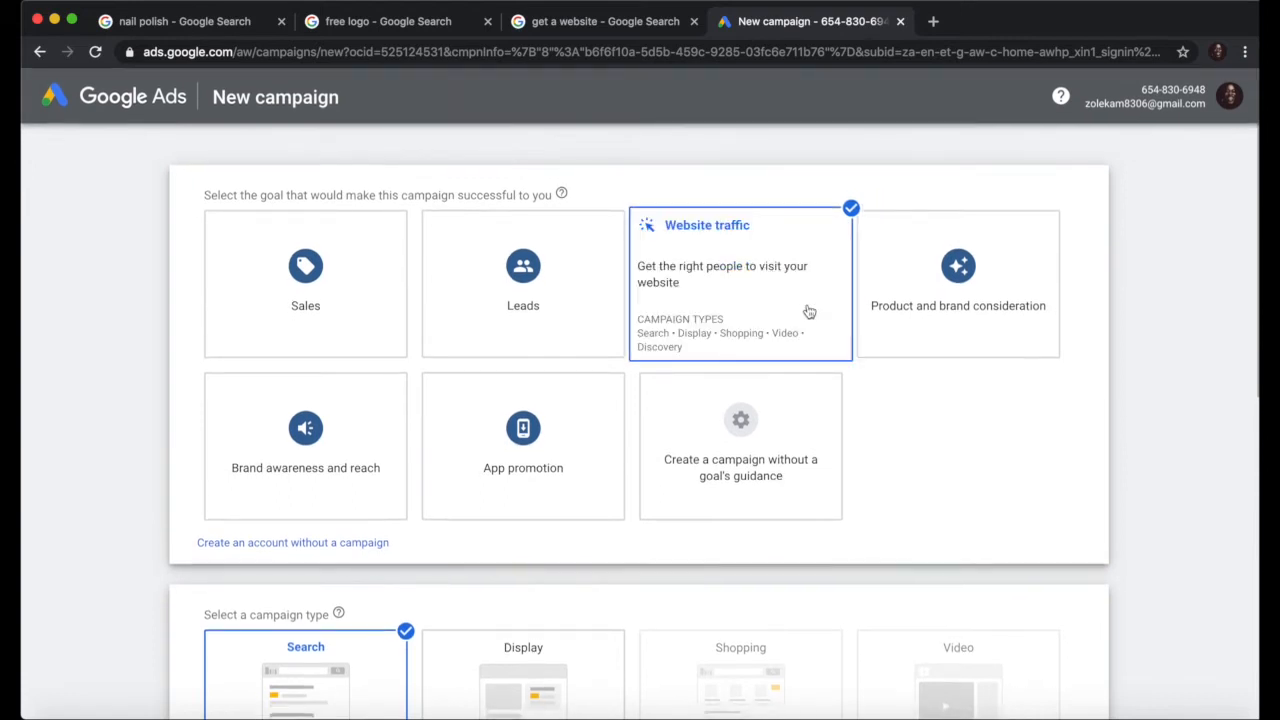
pyautogui.scroll(-7, 1006, 466)
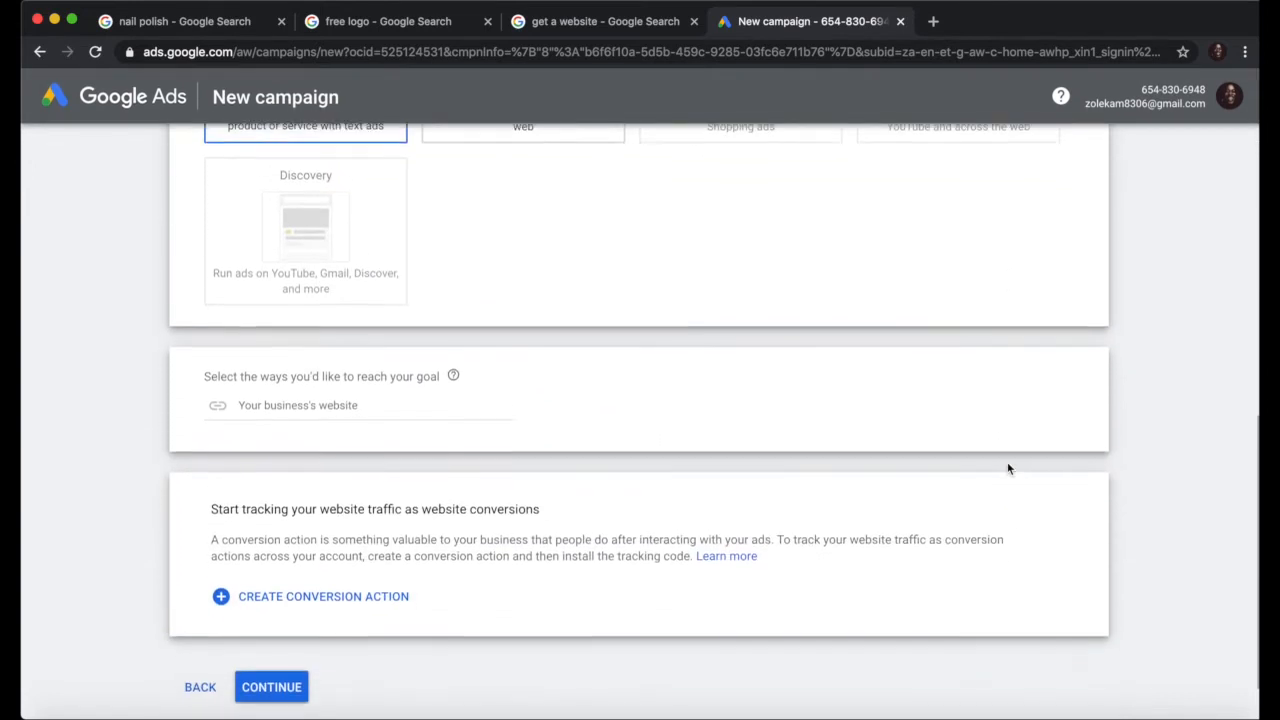
pyautogui.click(305, 376)
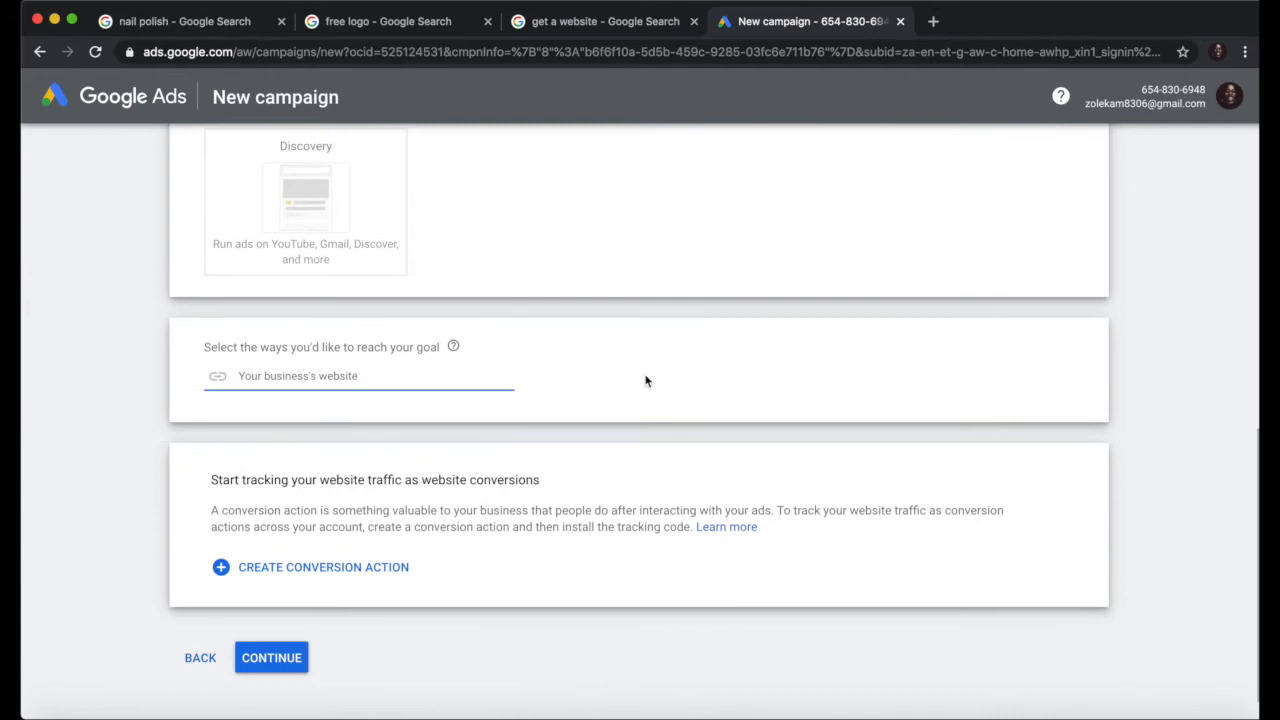
pyautogui.write('https://skolo.online')
pyautogui.scroll(-1, 663, 396)
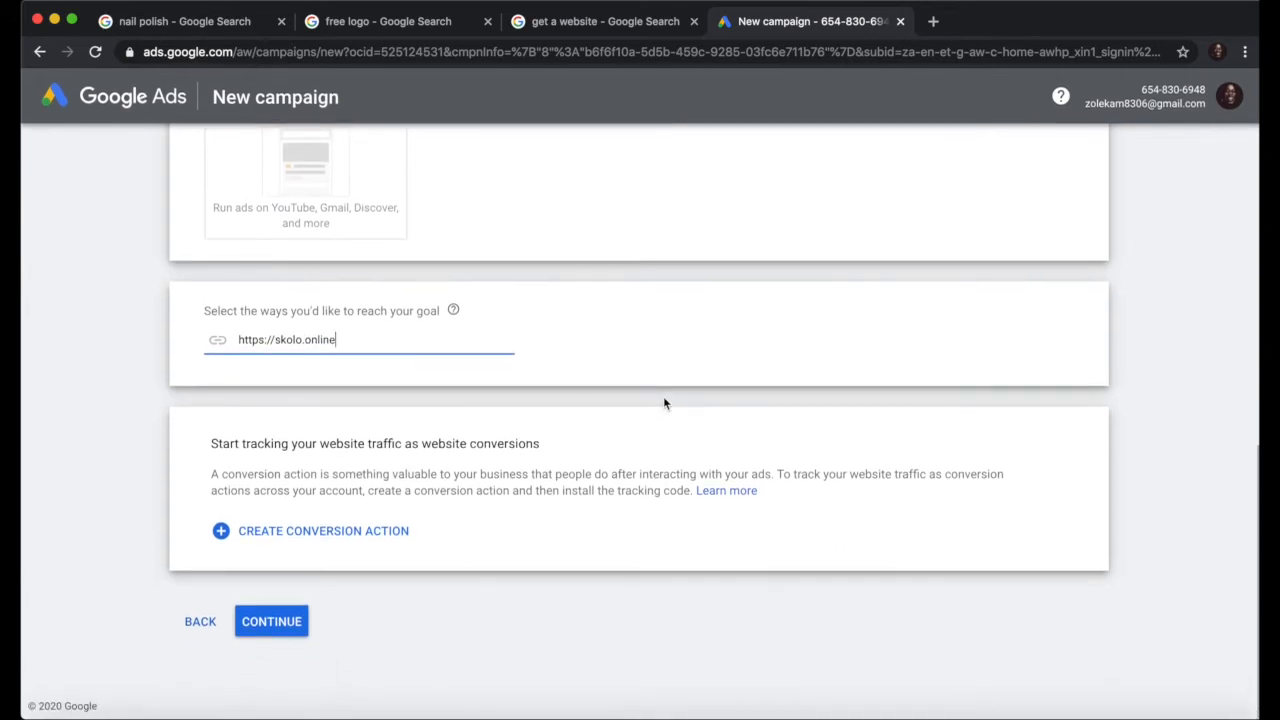
pyautogui.click(323, 531)
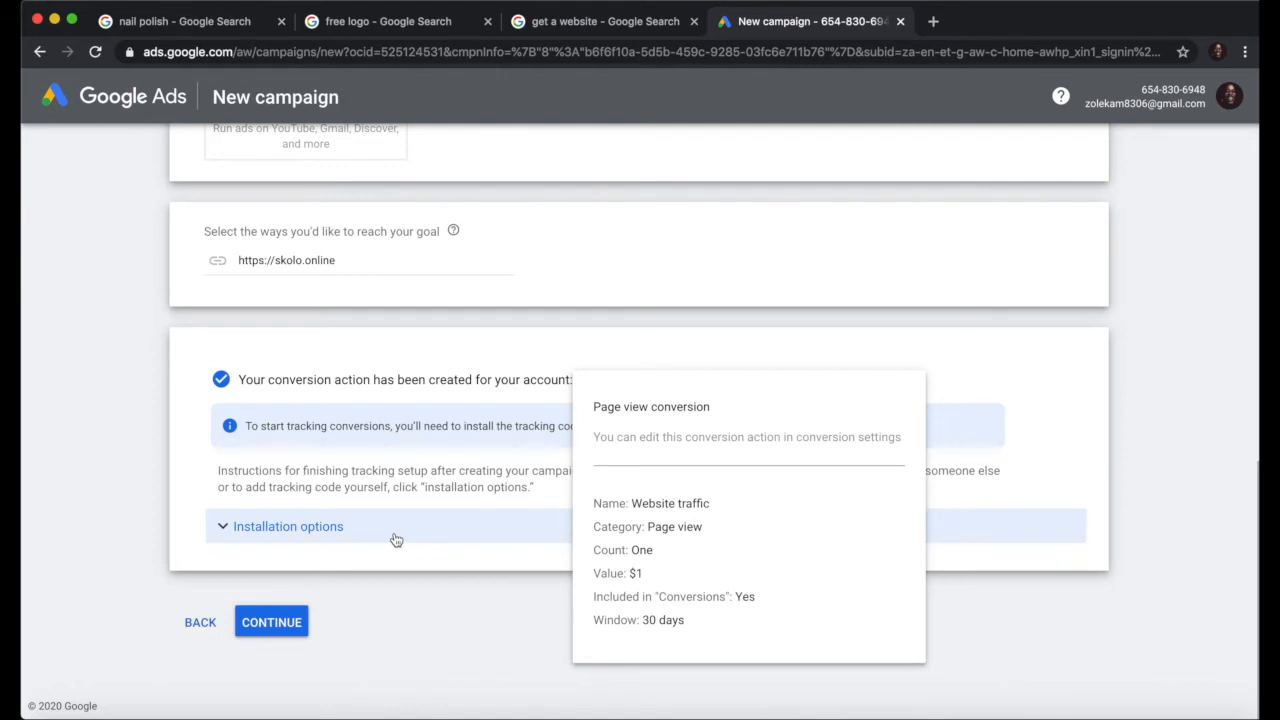
pyautogui.scroll(10, 399, 271)
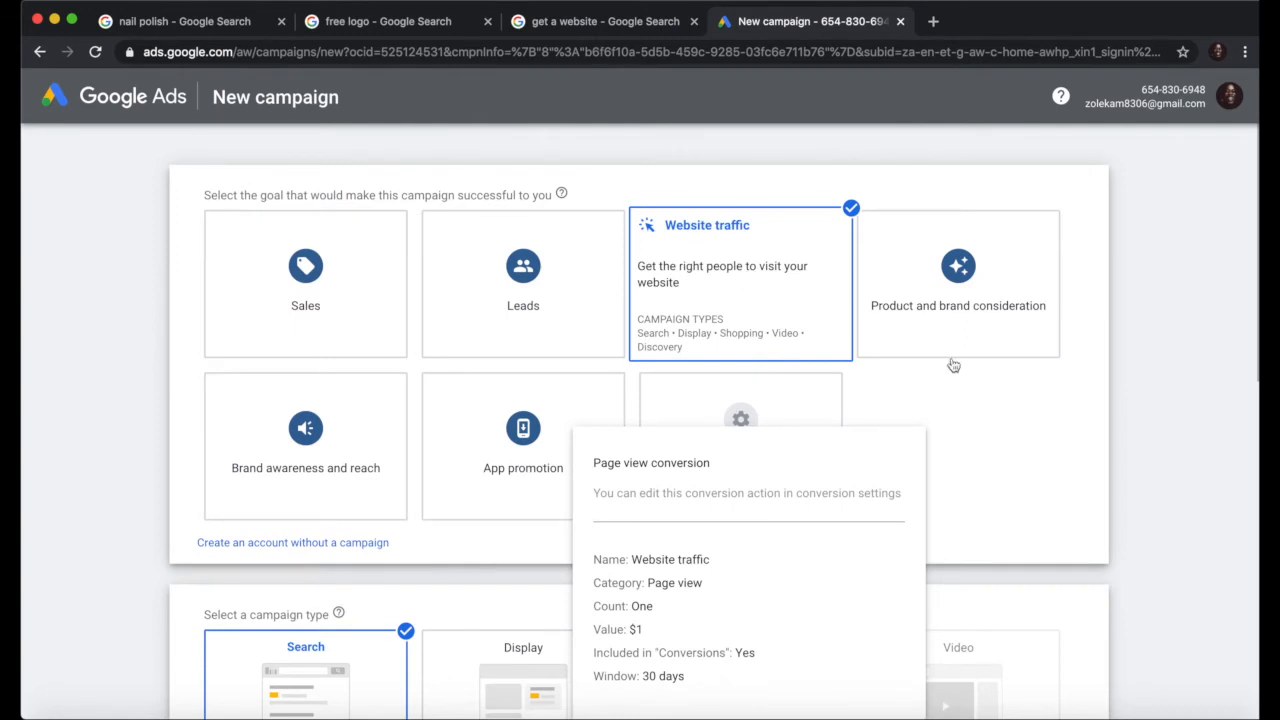
pyautogui.scroll(-5, 1020, 482)
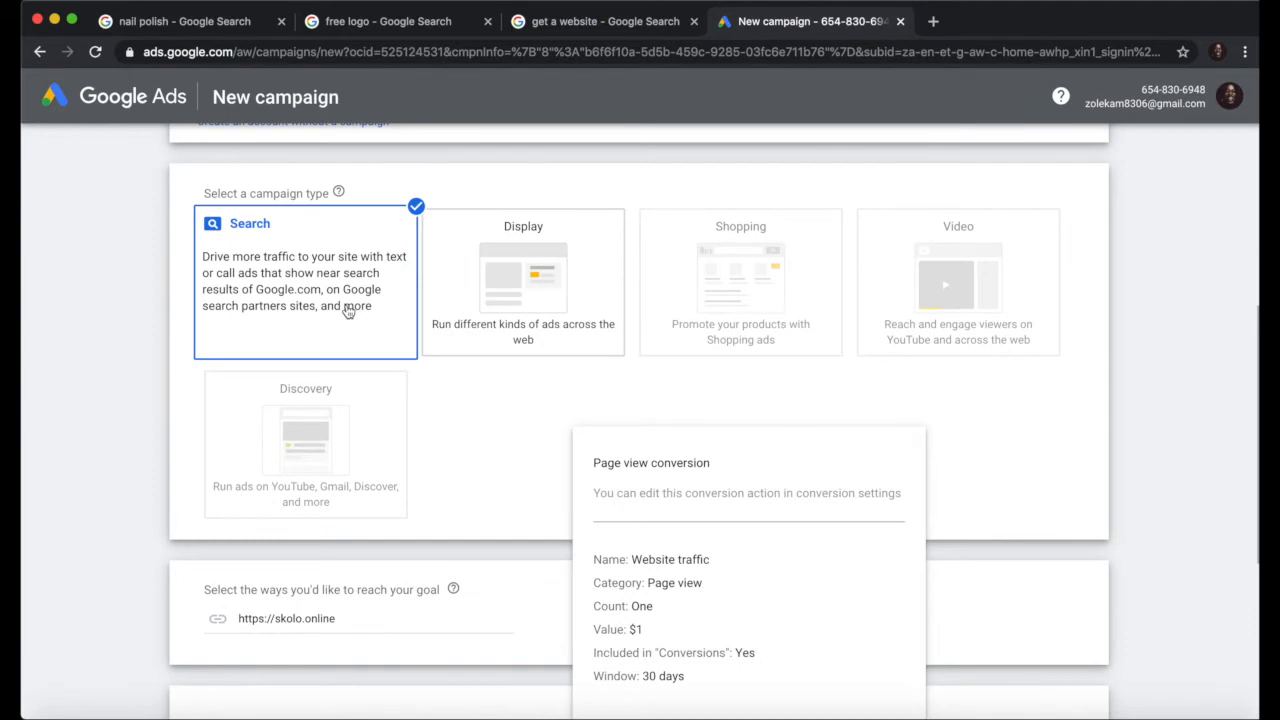
pyautogui.scroll(-5, 378, 485)
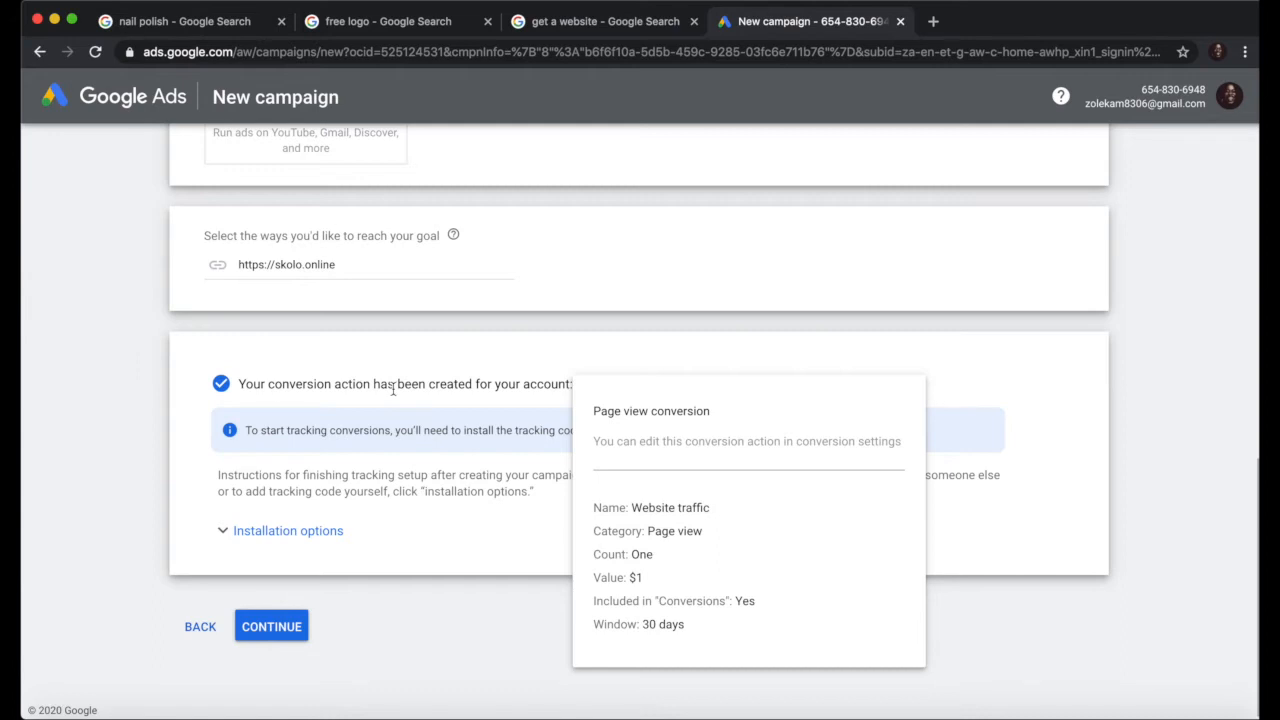
# Step: Expand the Installation options for the conversion tracking code
pyautogui.click(327, 536)
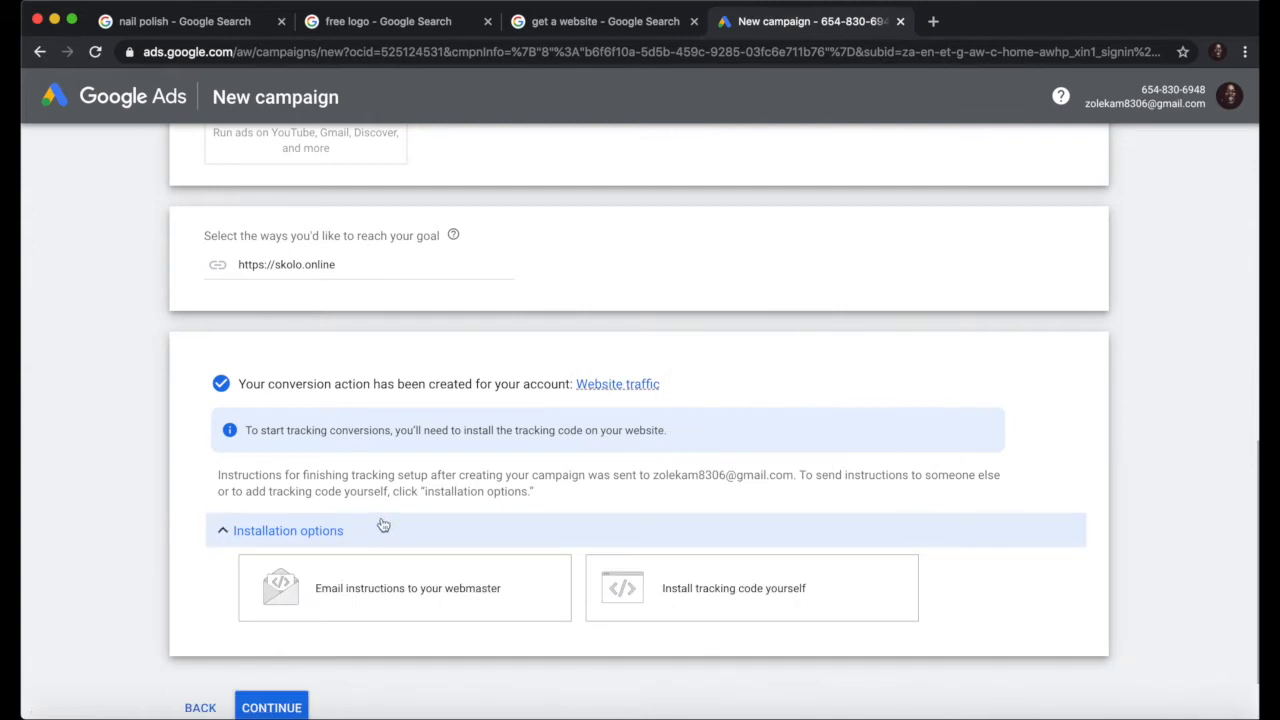
pyautogui.scroll(-2, 384, 525)
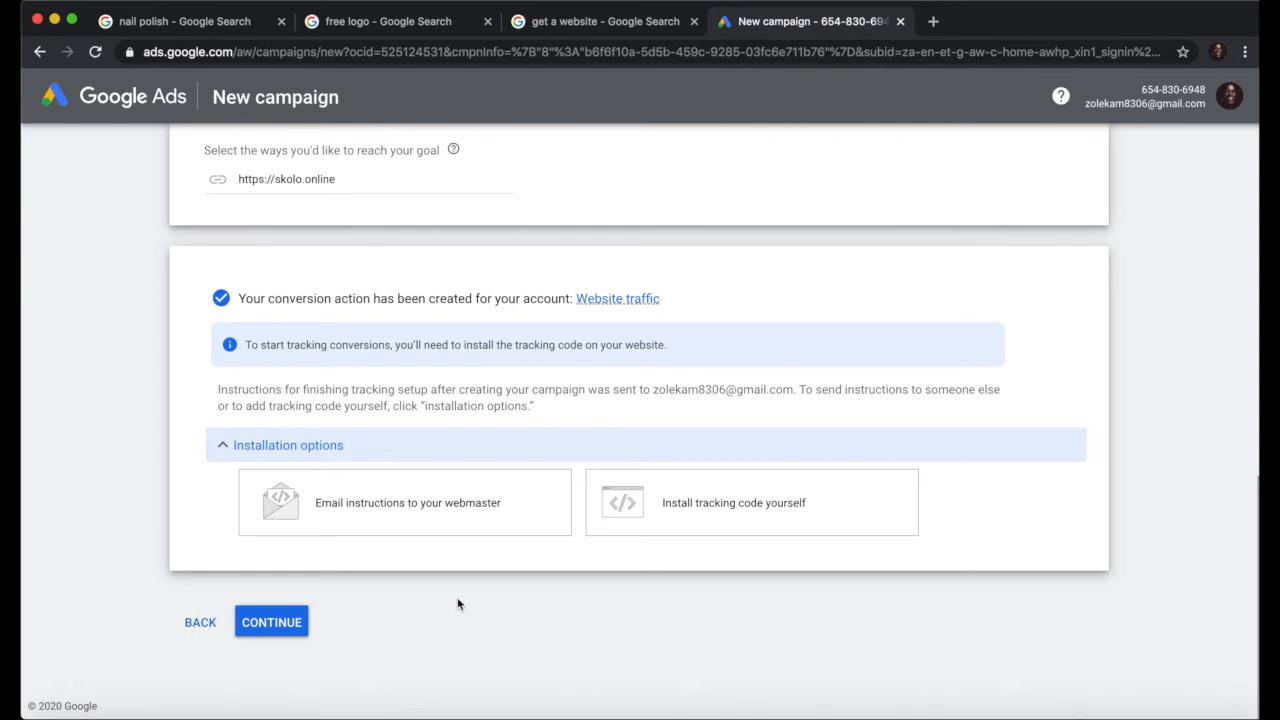
pyautogui.click(382, 20)
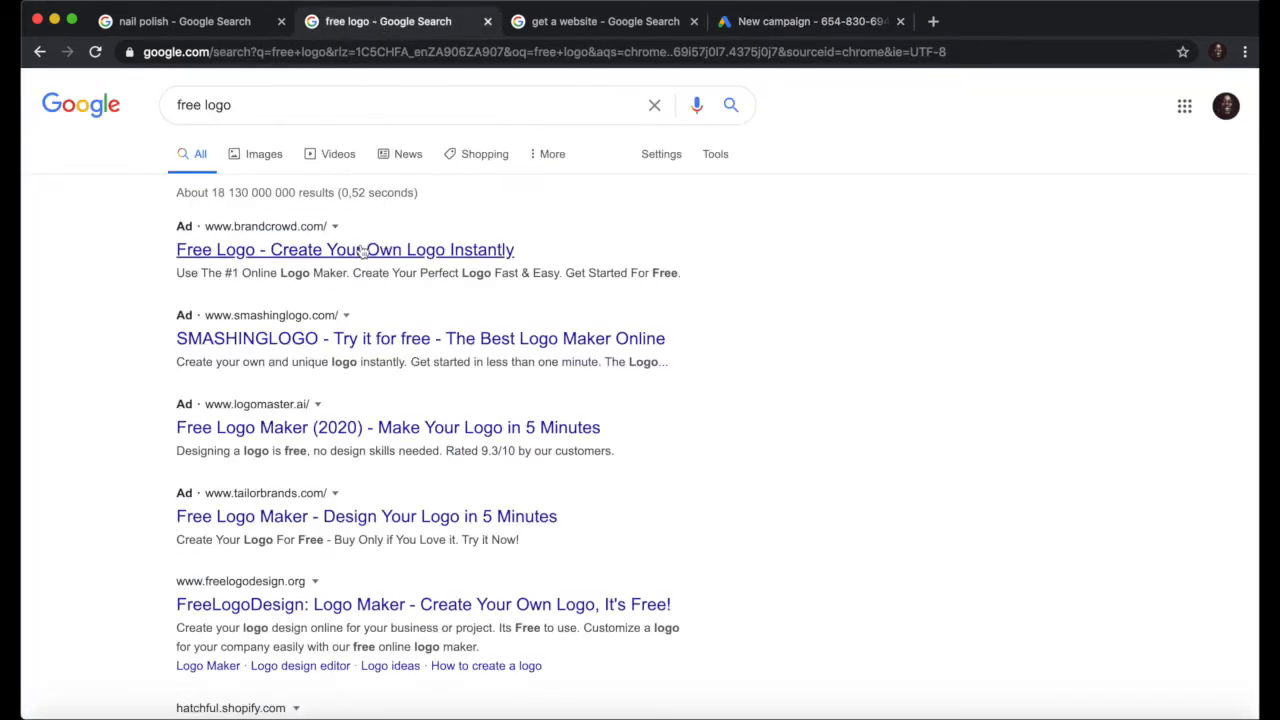
pyautogui.click(786, 24)
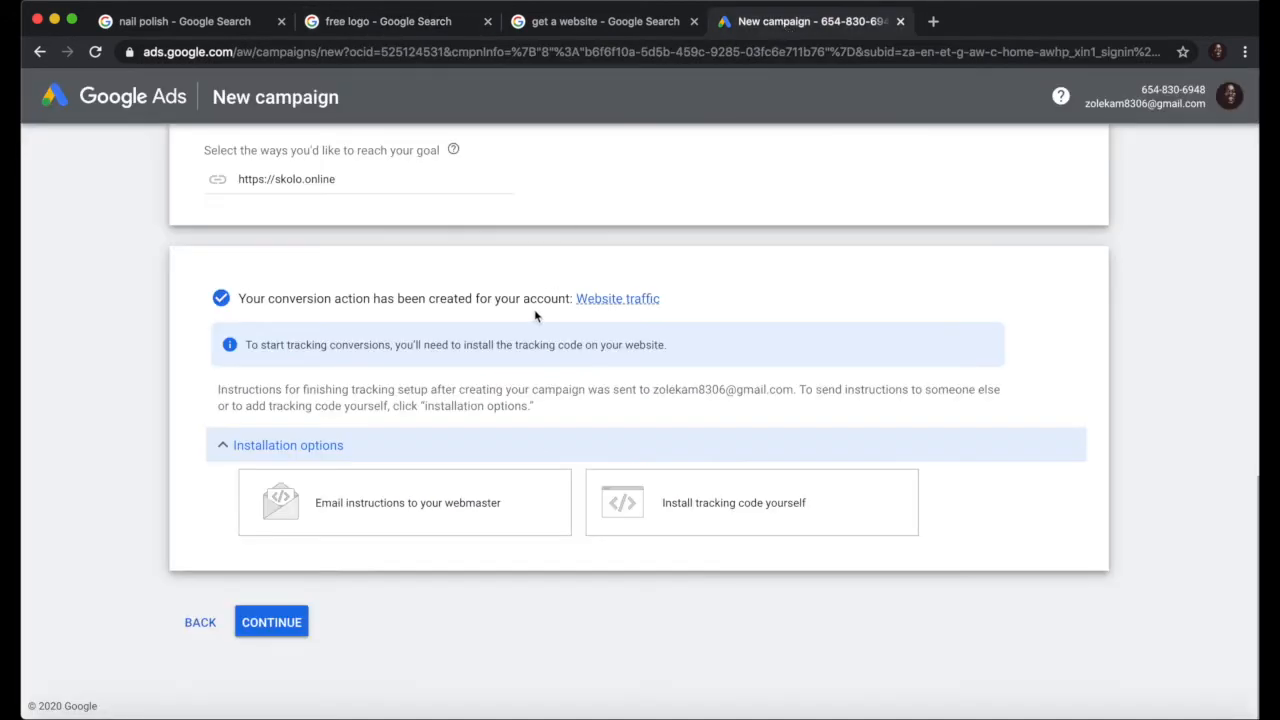
pyautogui.click(391, 30)
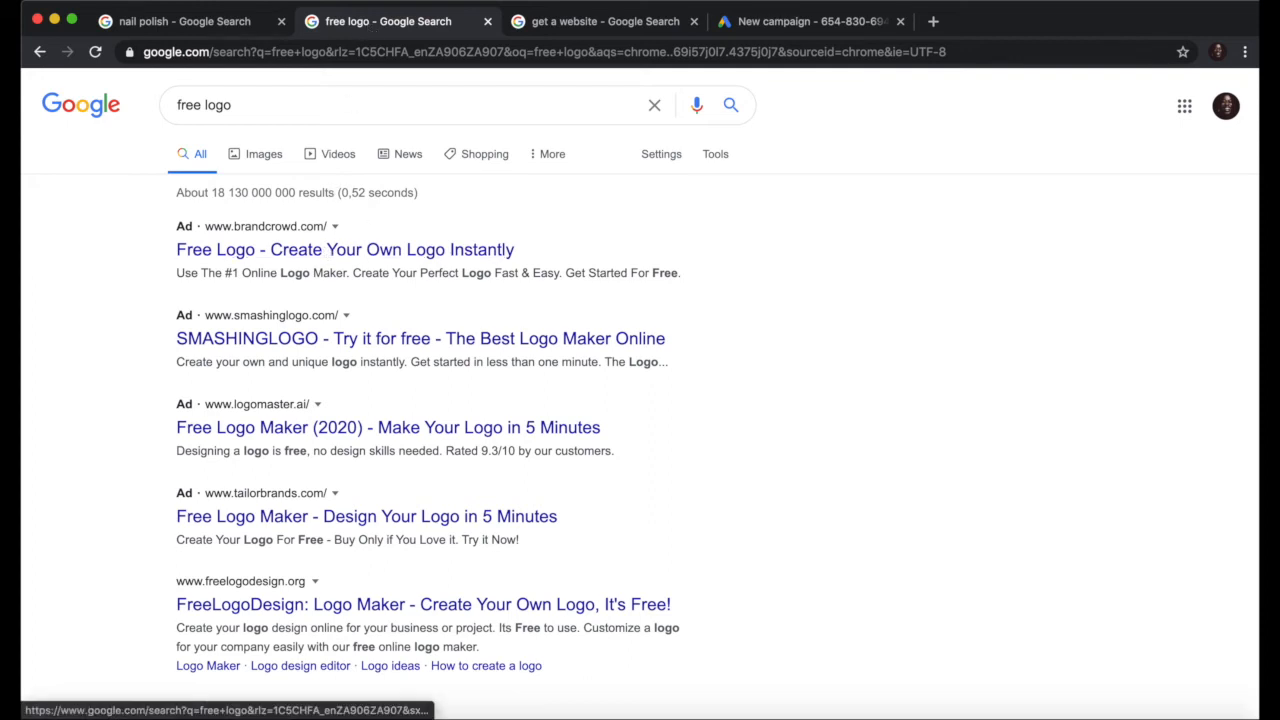
pyautogui.click(806, 30)
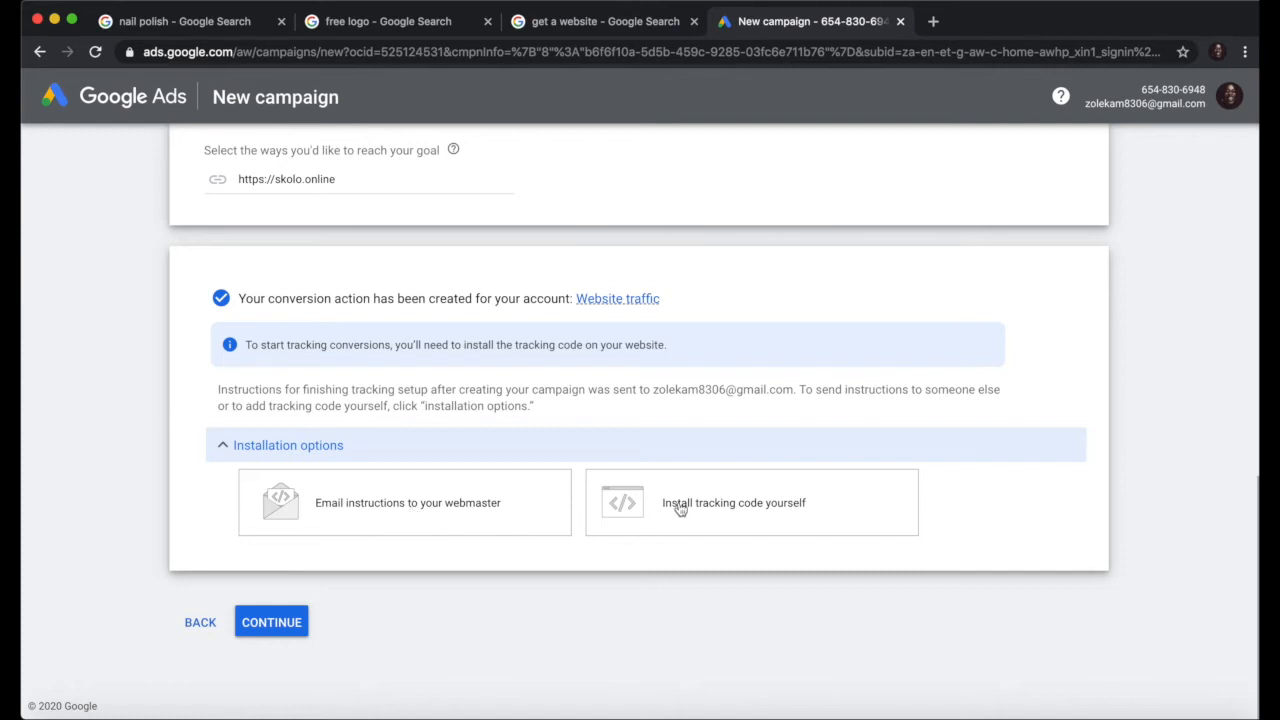
# Step: Email the tracking-code instructions to the webmaster's e-mail address, then continue
pyautogui.click(383, 513)
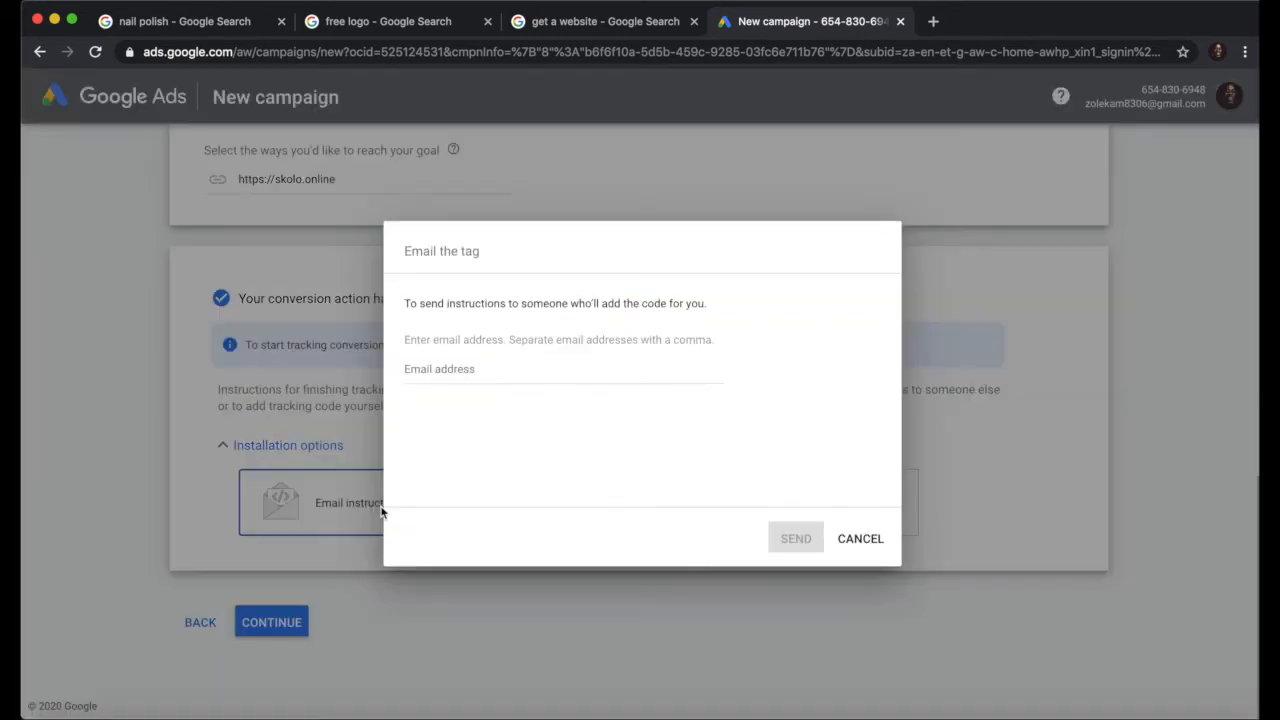
pyautogui.click(435, 370)
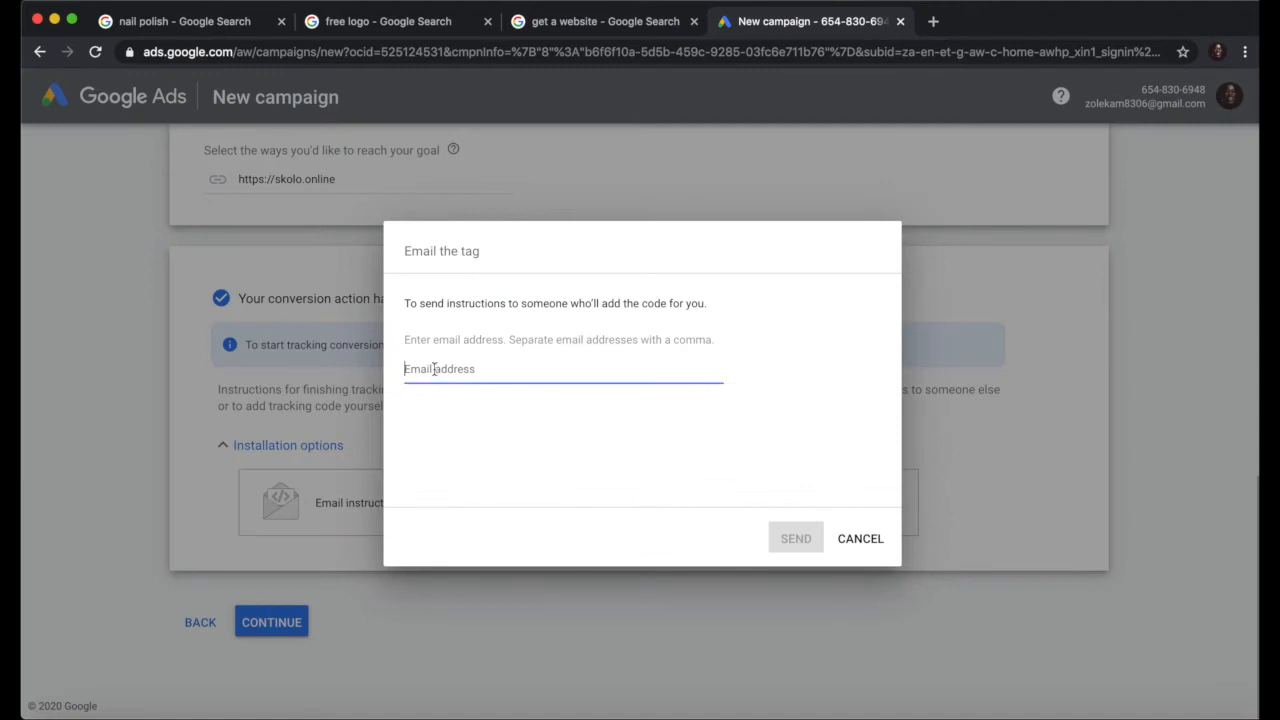
pyautogui.write('.')
pyautogui.click(583, 442)
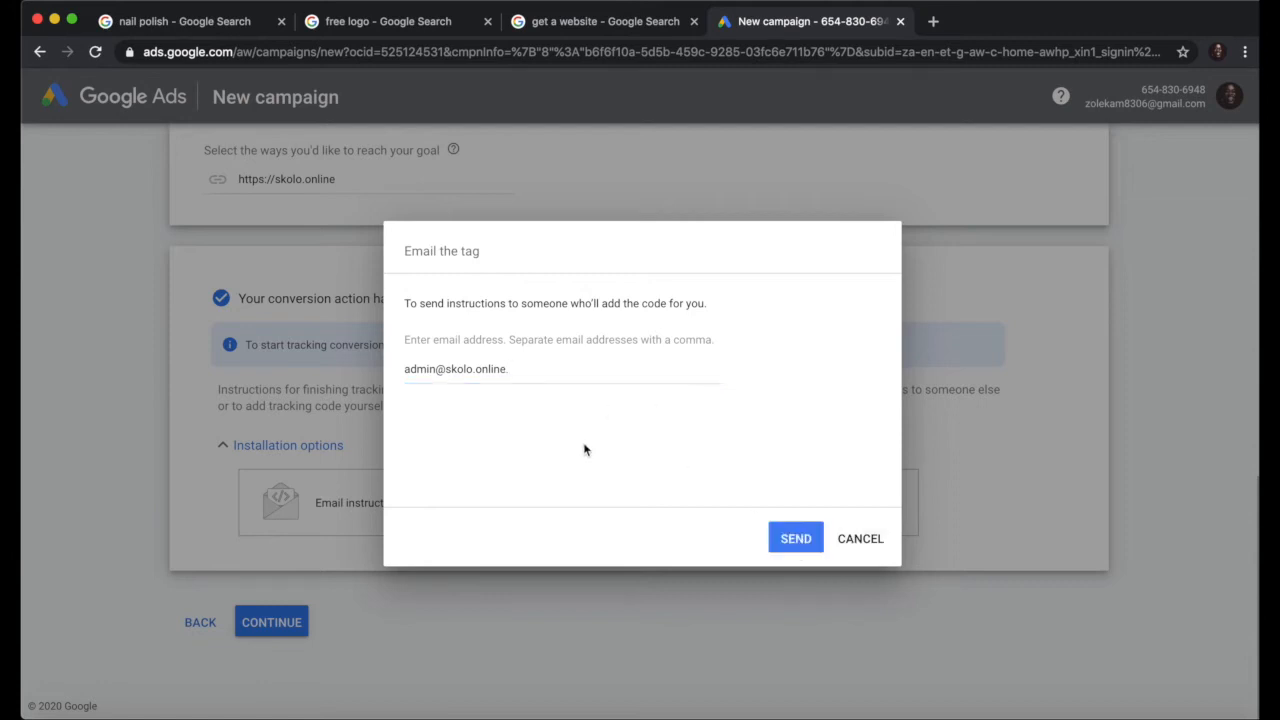
pyautogui.click(547, 373)
pyautogui.press('BackSpace')
pyautogui.click(527, 430)
pyautogui.click(795, 540)
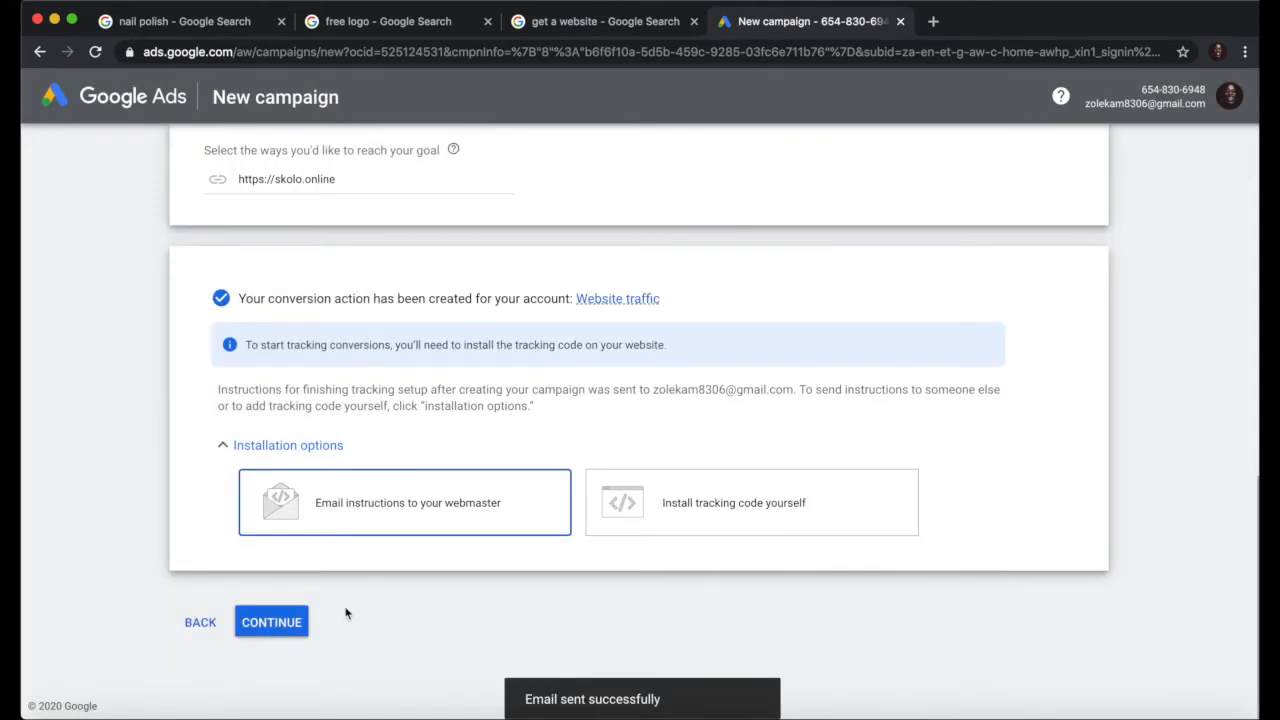
pyautogui.click(278, 622)
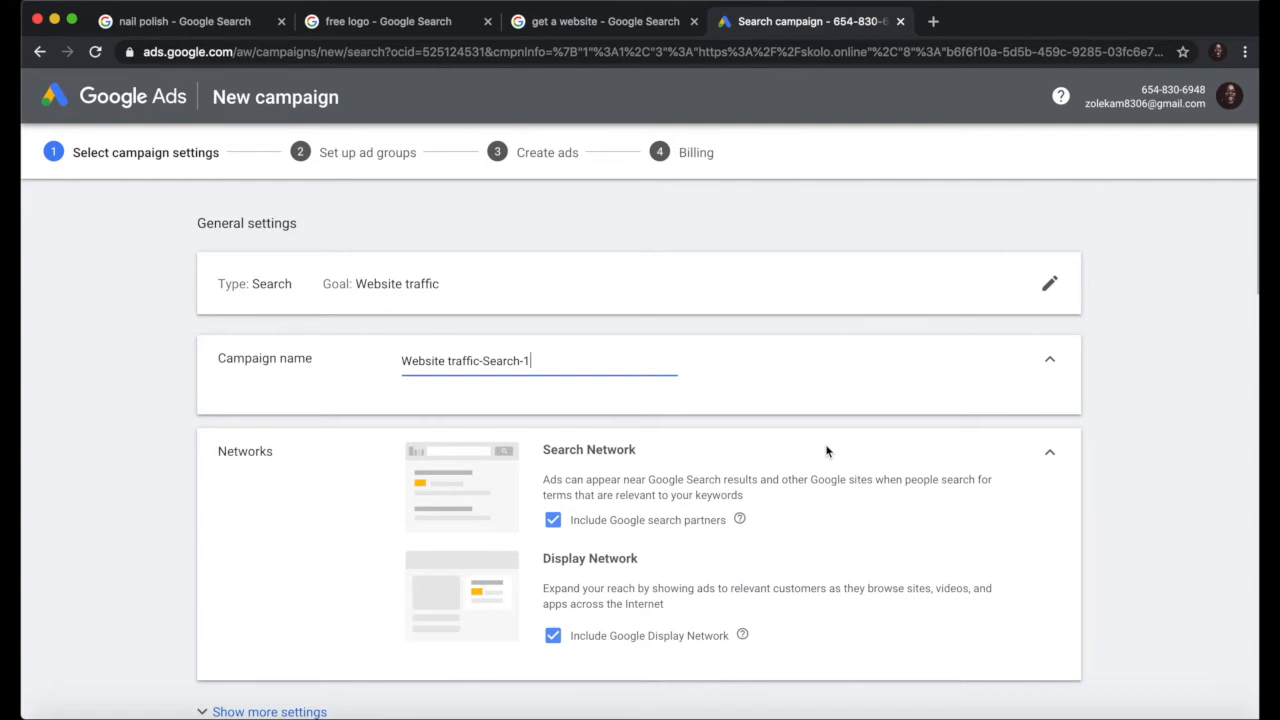
# Step: Untick 'Include Google Display Network' so the campaign runs on Search only, after checking the logo search tab
pyautogui.scroll(-1, 826, 452)
pyautogui.scroll(-1, 826, 452)
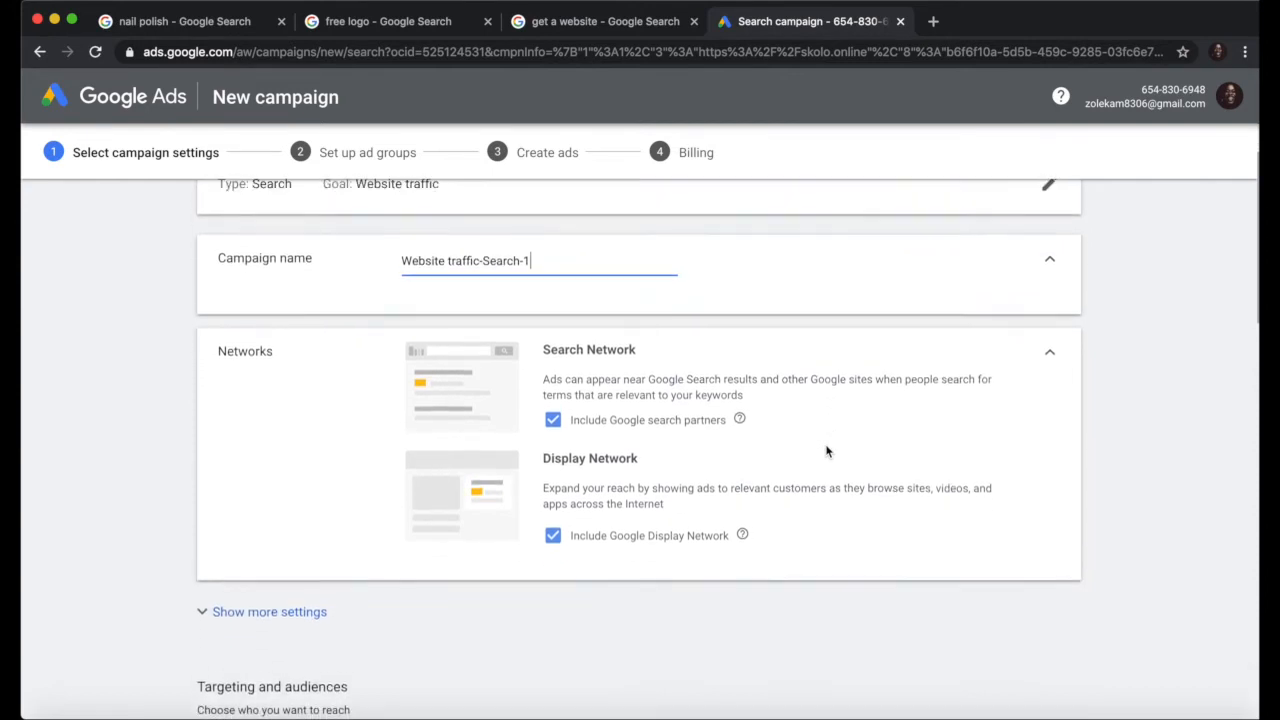
pyautogui.scroll(2, 826, 452)
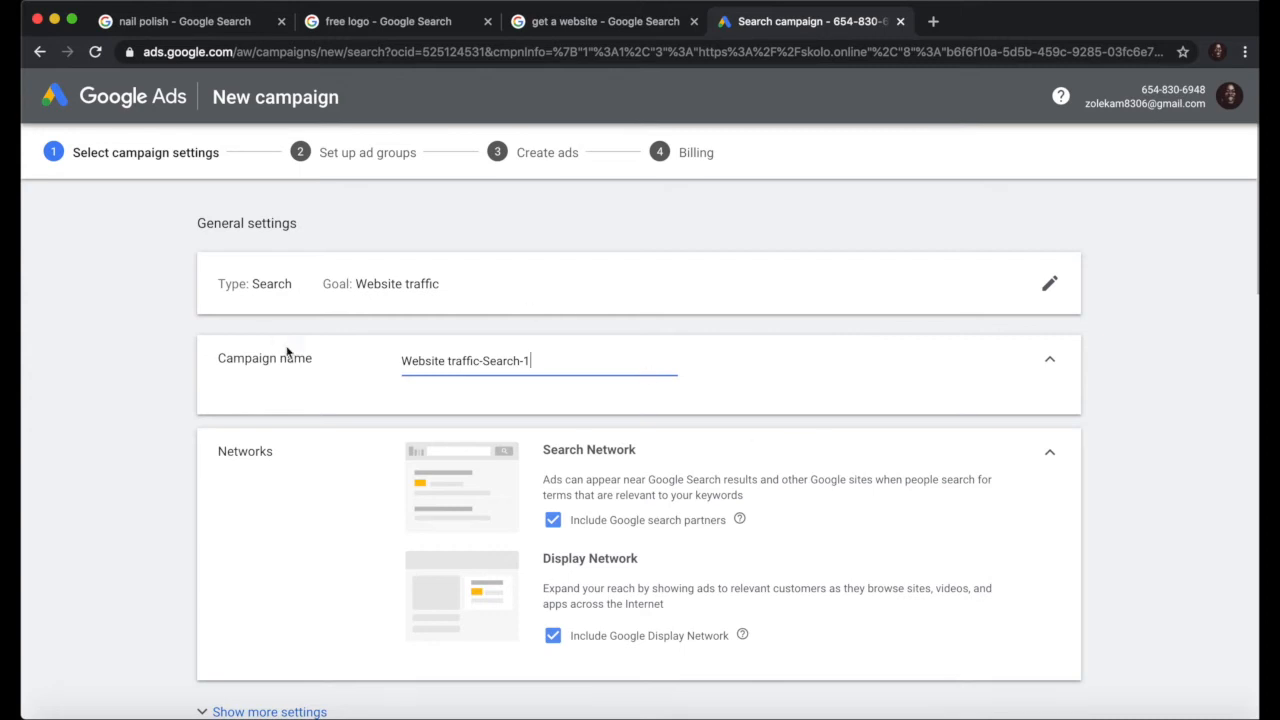
pyautogui.scroll(-3, 686, 461)
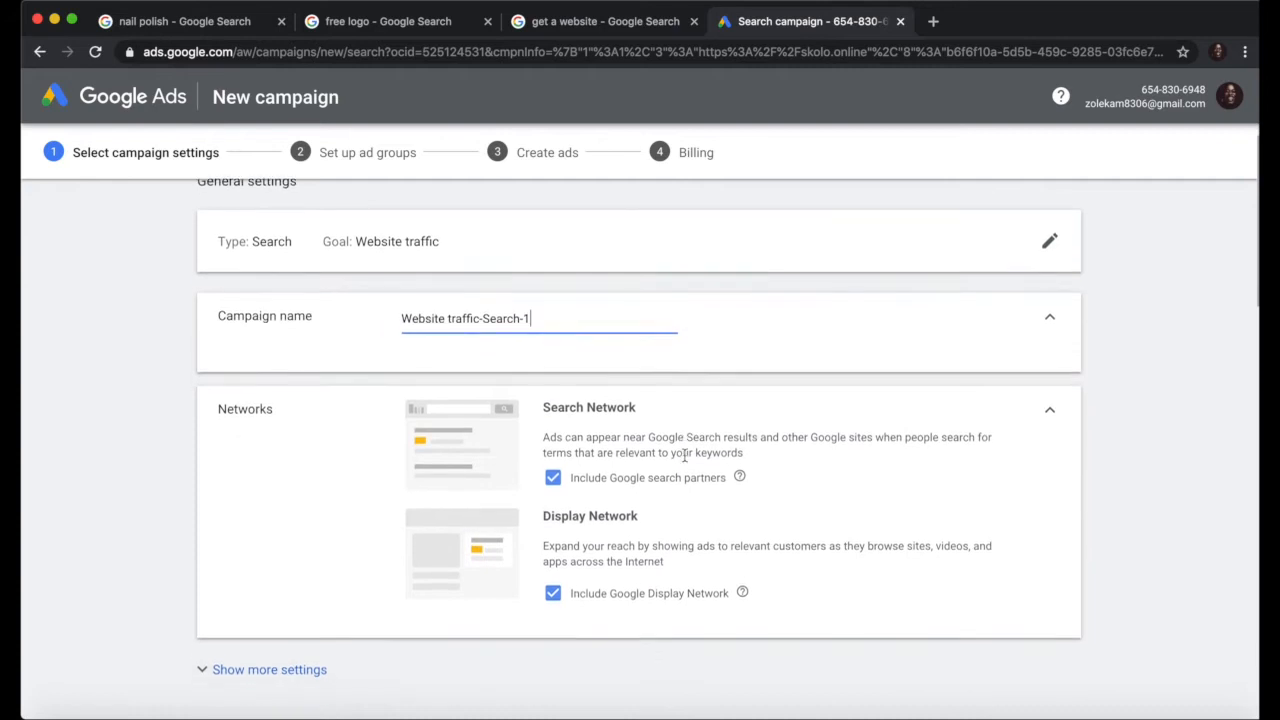
pyautogui.scroll(-1, 686, 461)
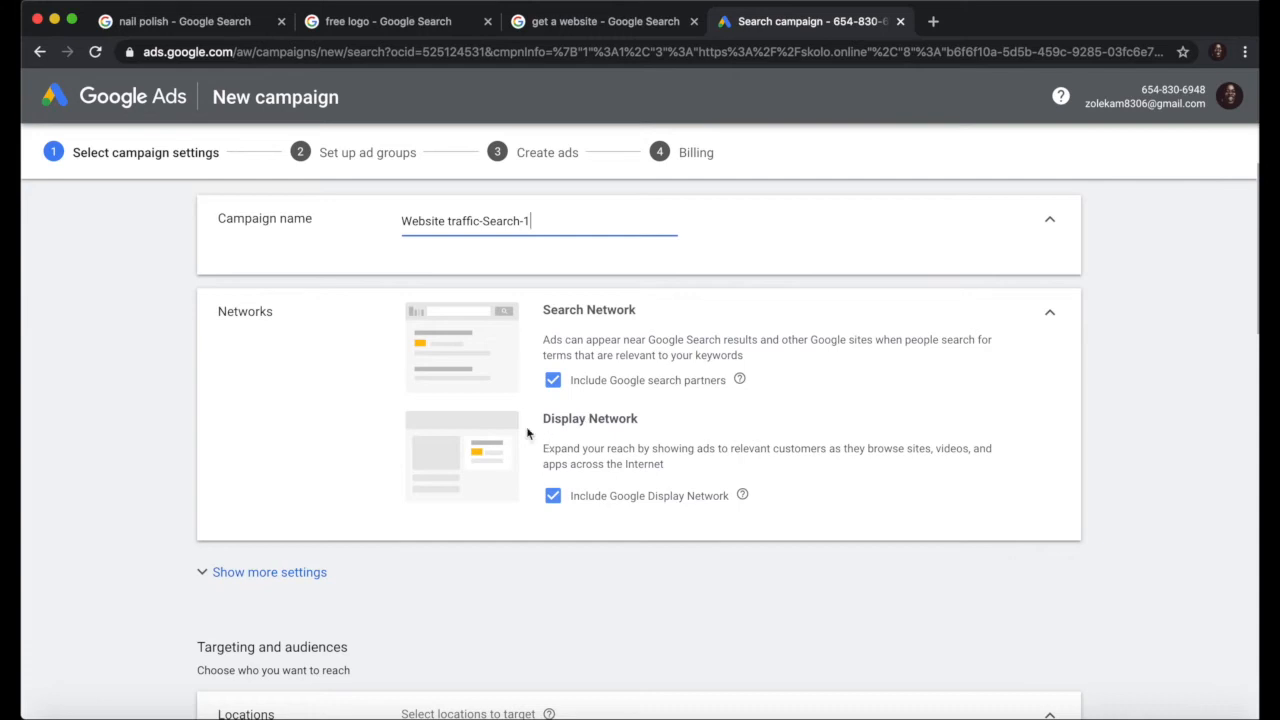
pyautogui.click(386, 21)
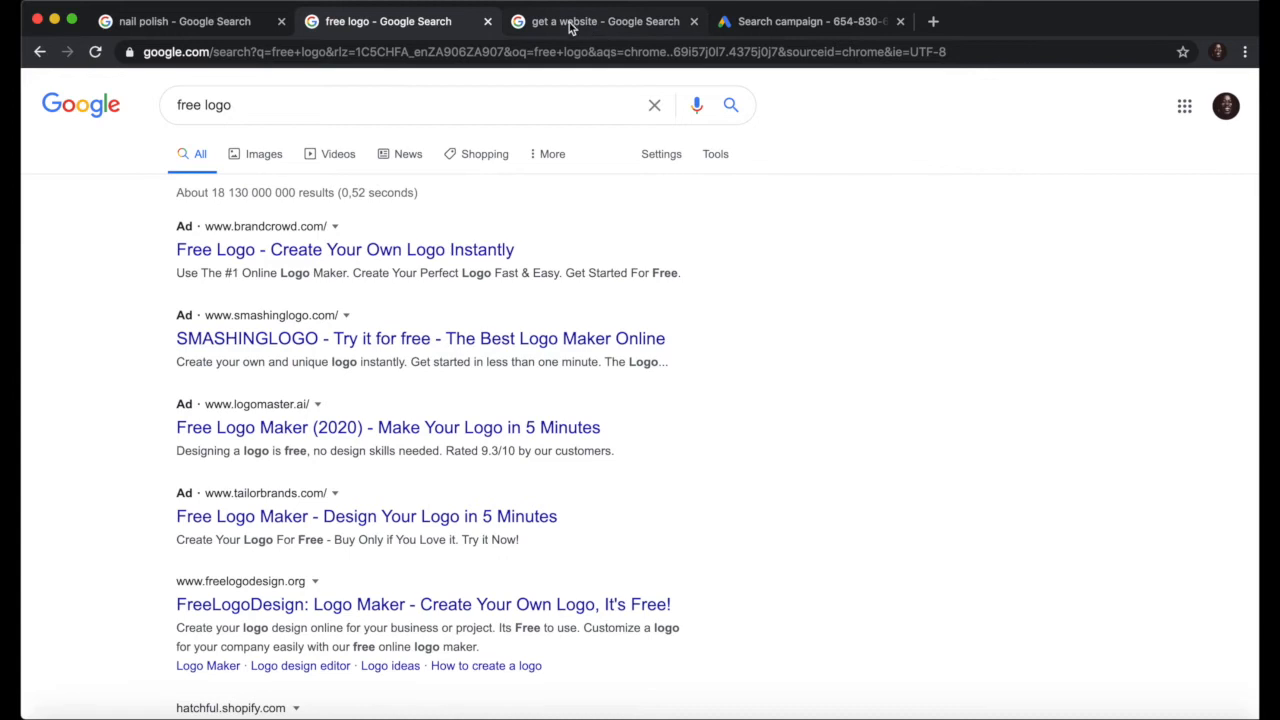
pyautogui.click(794, 21)
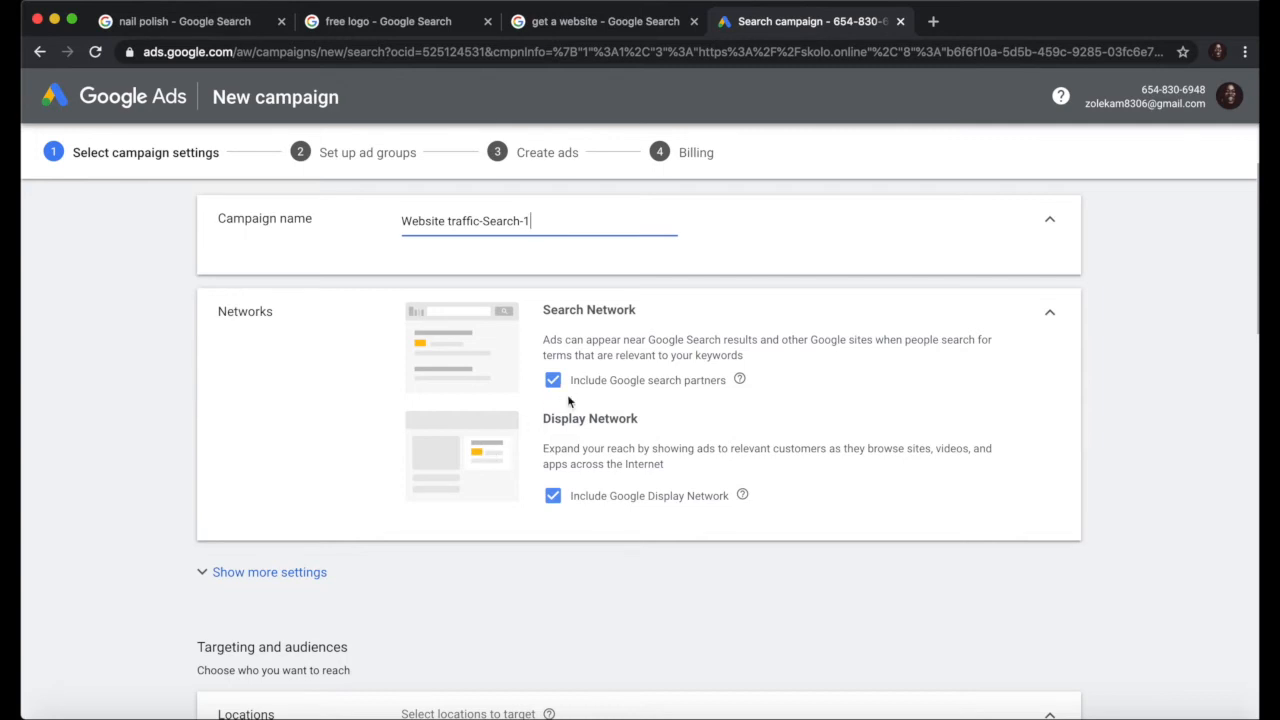
pyautogui.click(553, 496)
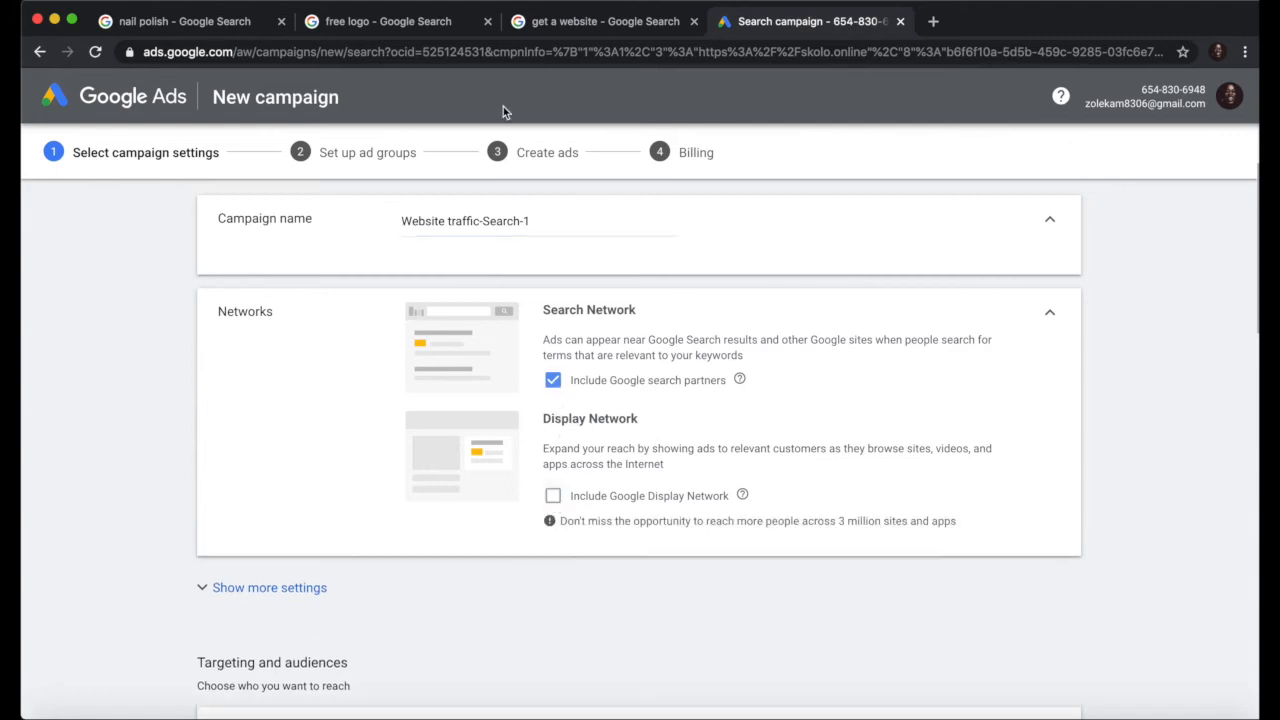
pyautogui.click(398, 20)
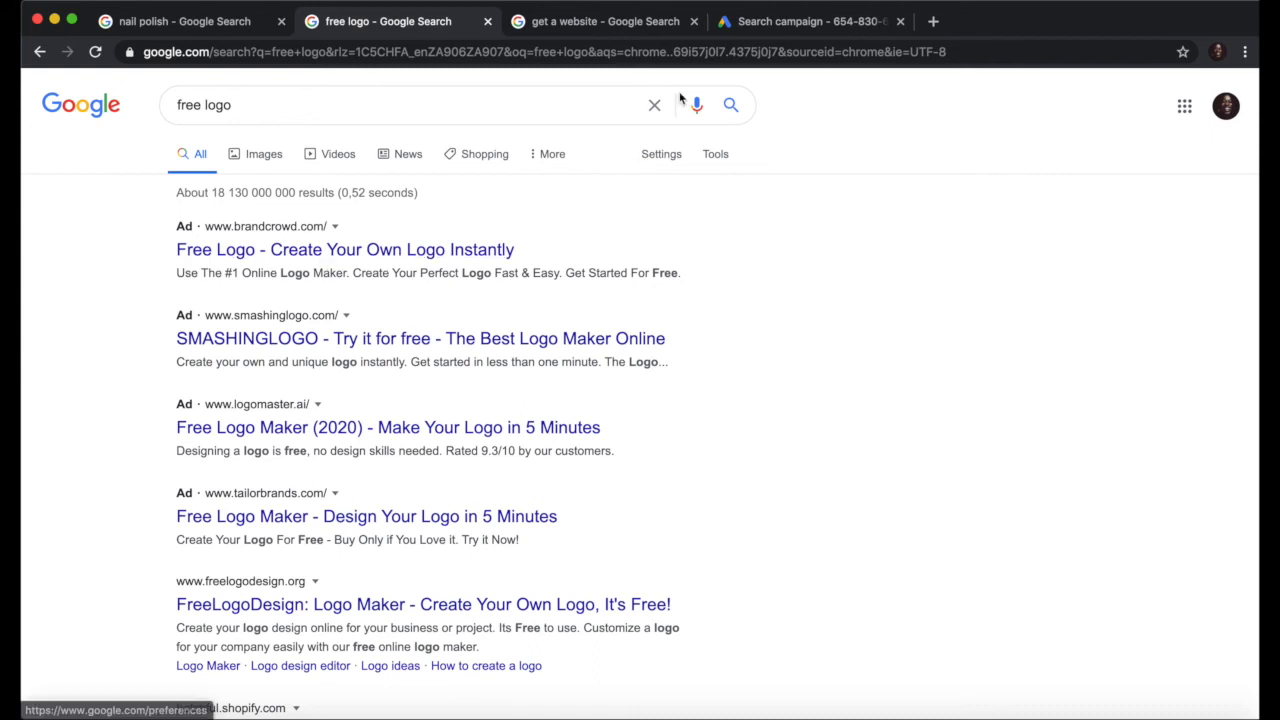
pyautogui.click(780, 25)
pyautogui.scroll(-5, 552, 437)
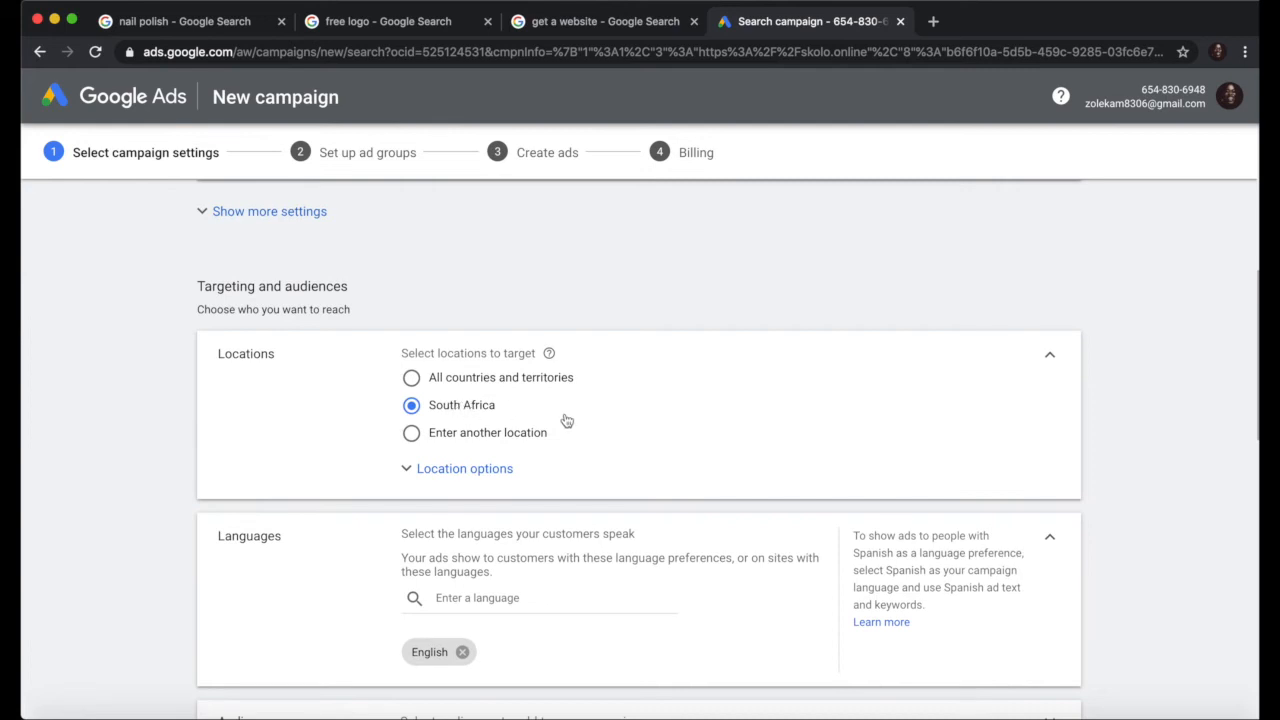
pyautogui.scroll(-1, 566, 421)
pyautogui.scroll(-1, 599, 391)
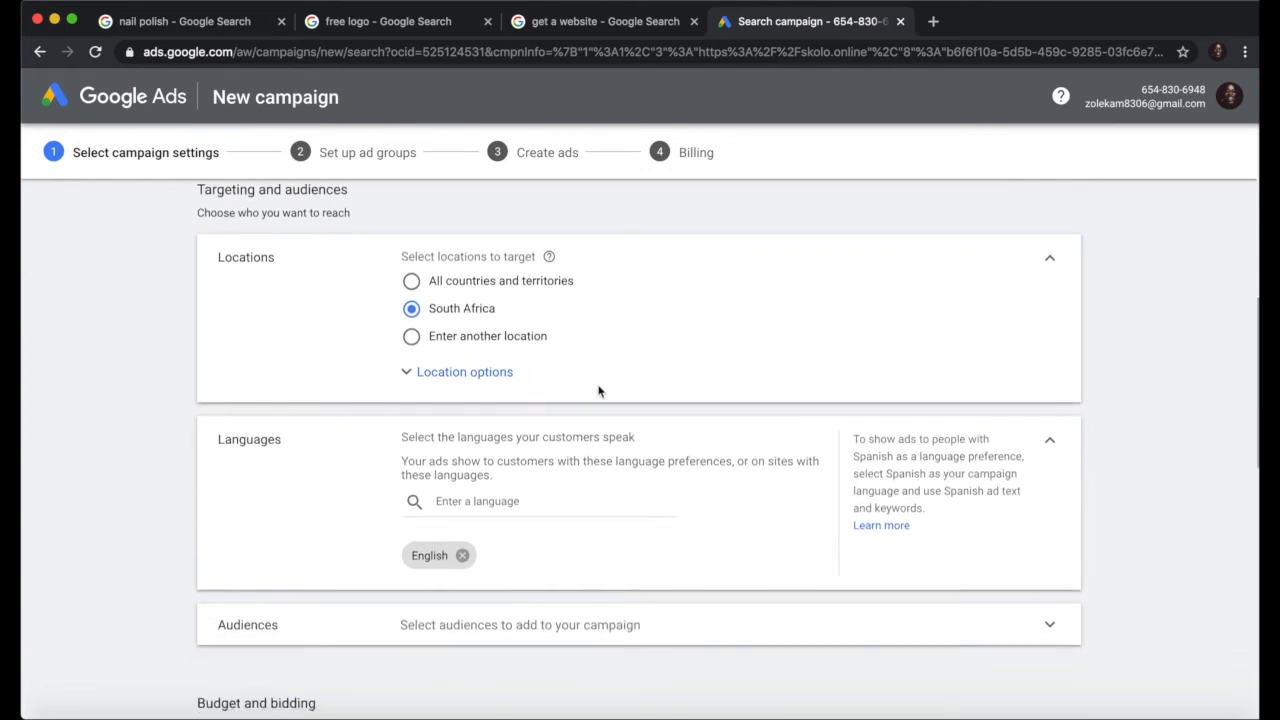
pyautogui.scroll(-1, 599, 391)
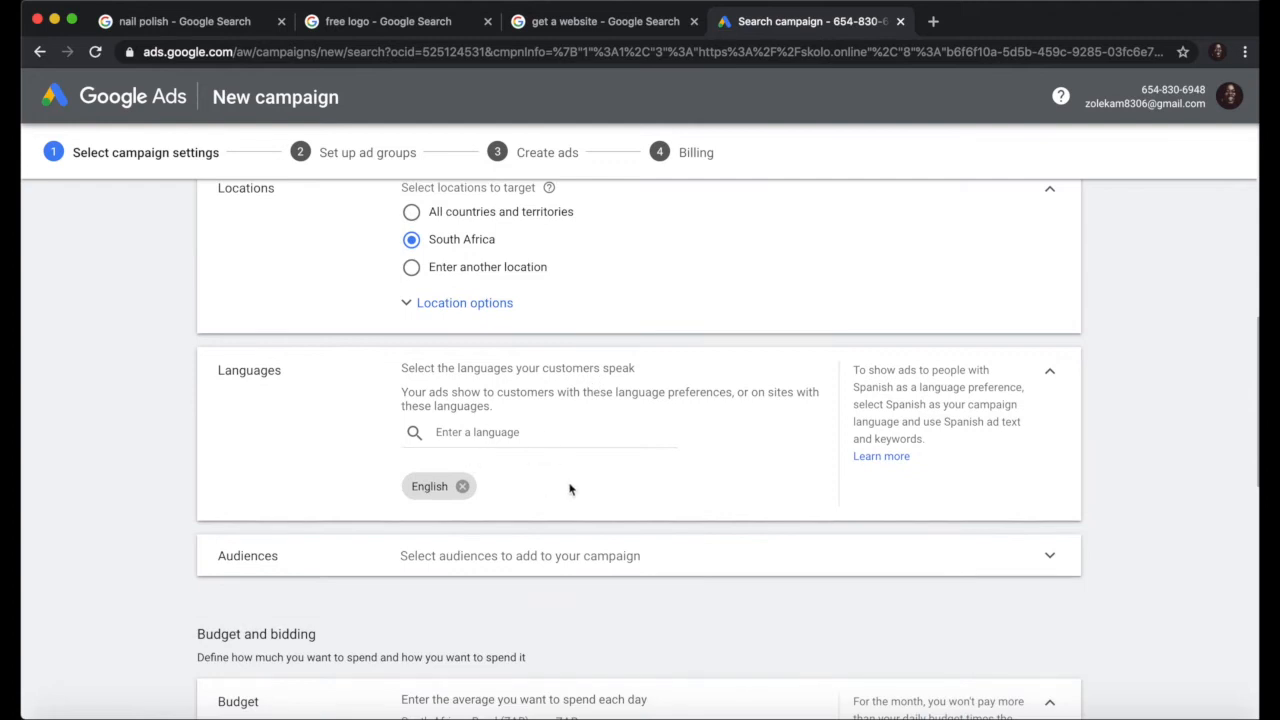
pyautogui.scroll(-2, 580, 510)
pyautogui.scroll(-1, 580, 510)
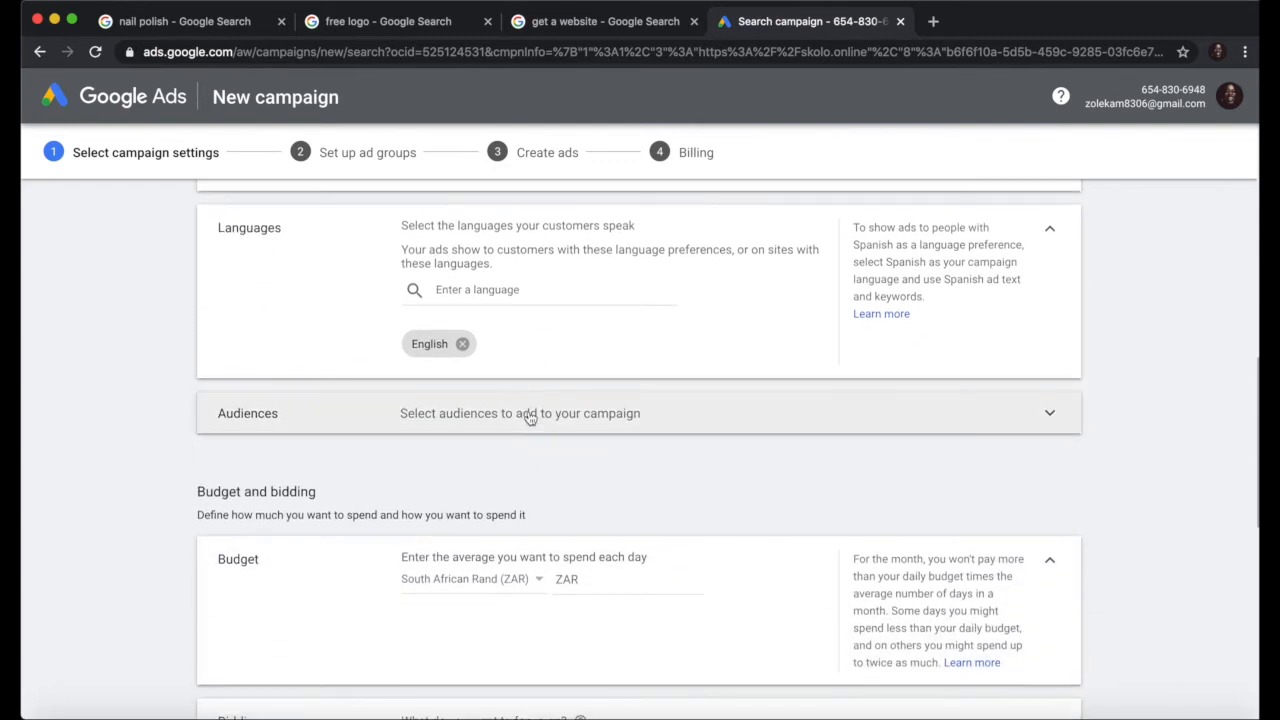
pyautogui.scroll(-1, 600, 477)
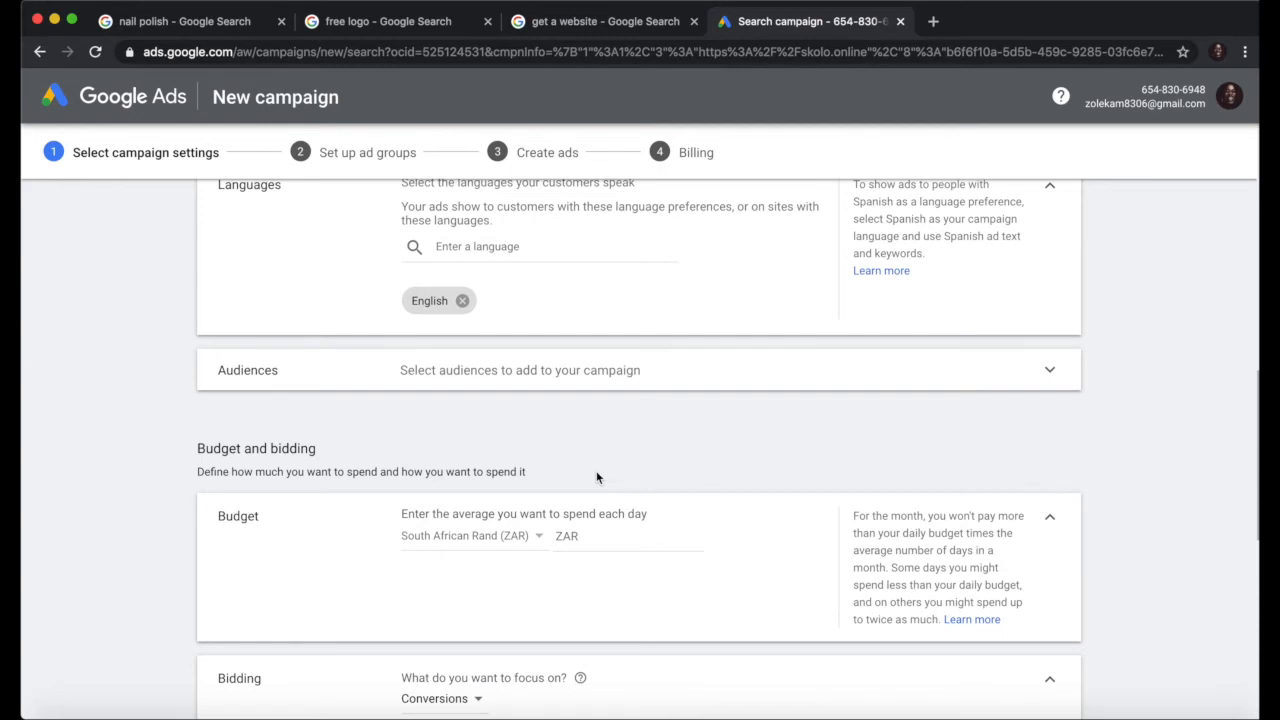
pyautogui.scroll(-1, 1046, 330)
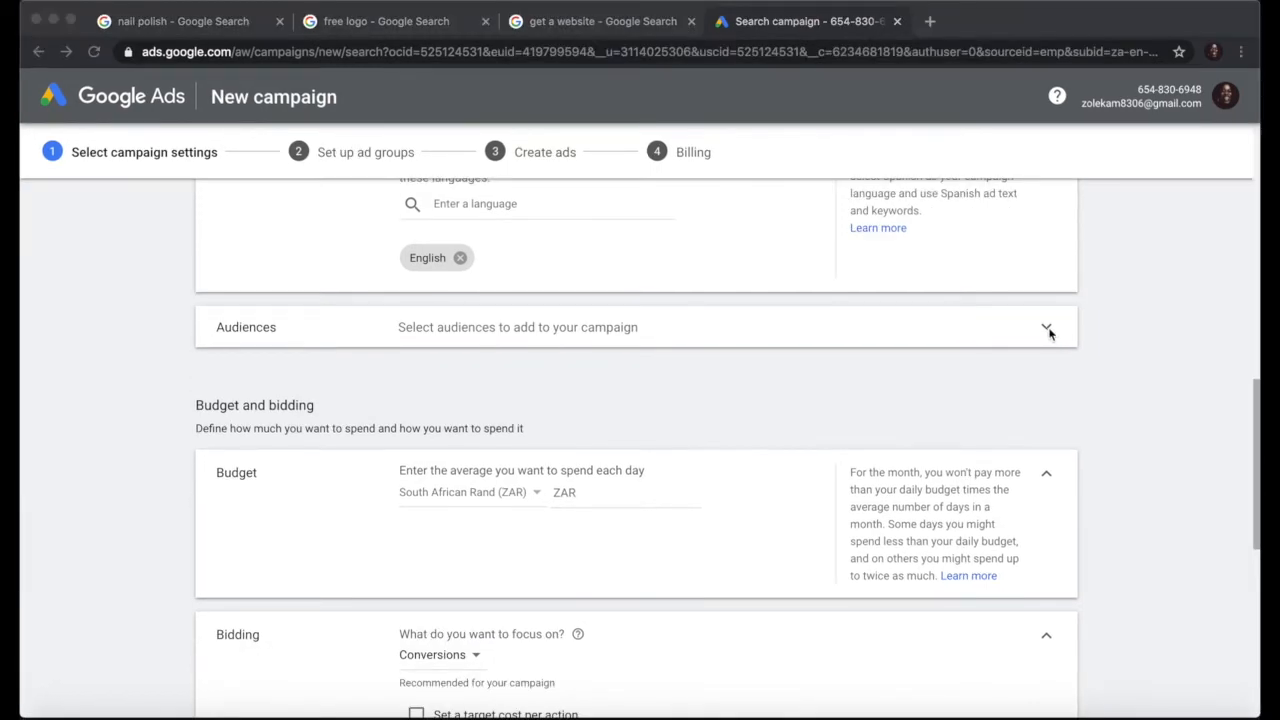
# Step: Expand the Audiences section and look through its Search, Ideas and Browse tabs
pyautogui.click(1046, 330)
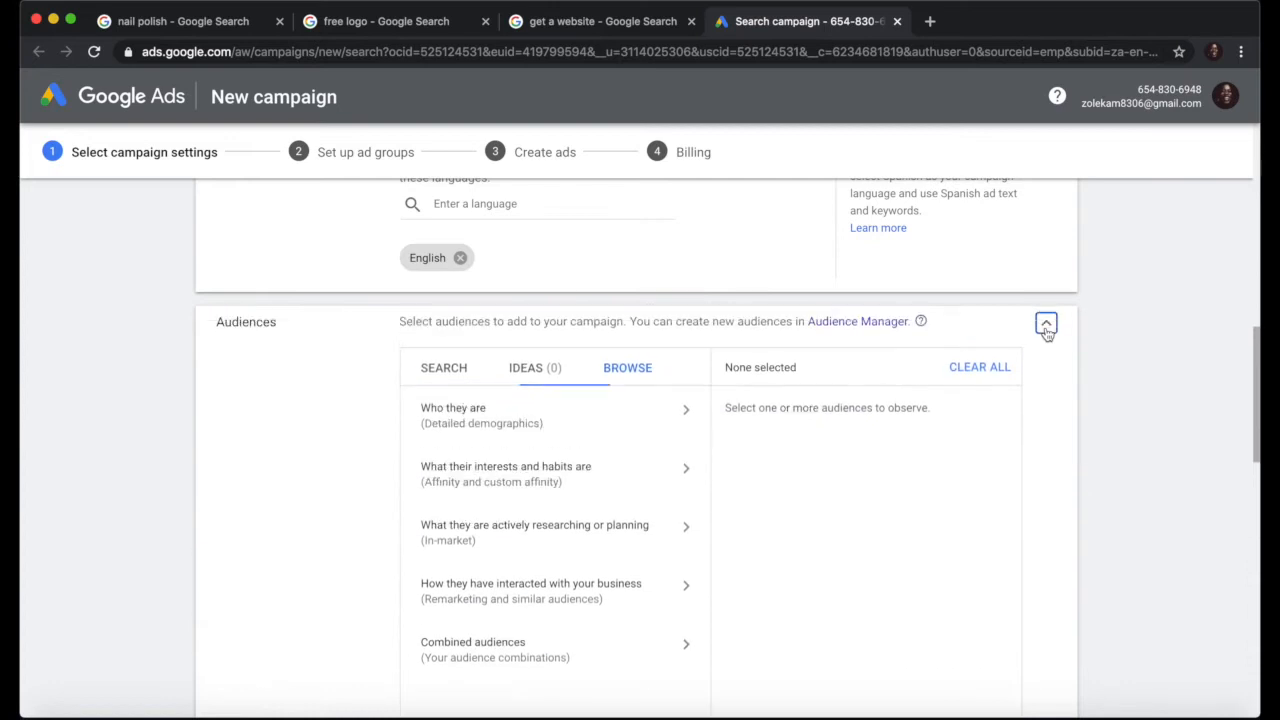
pyautogui.scroll(-2, 866, 484)
pyautogui.scroll(-1, 866, 484)
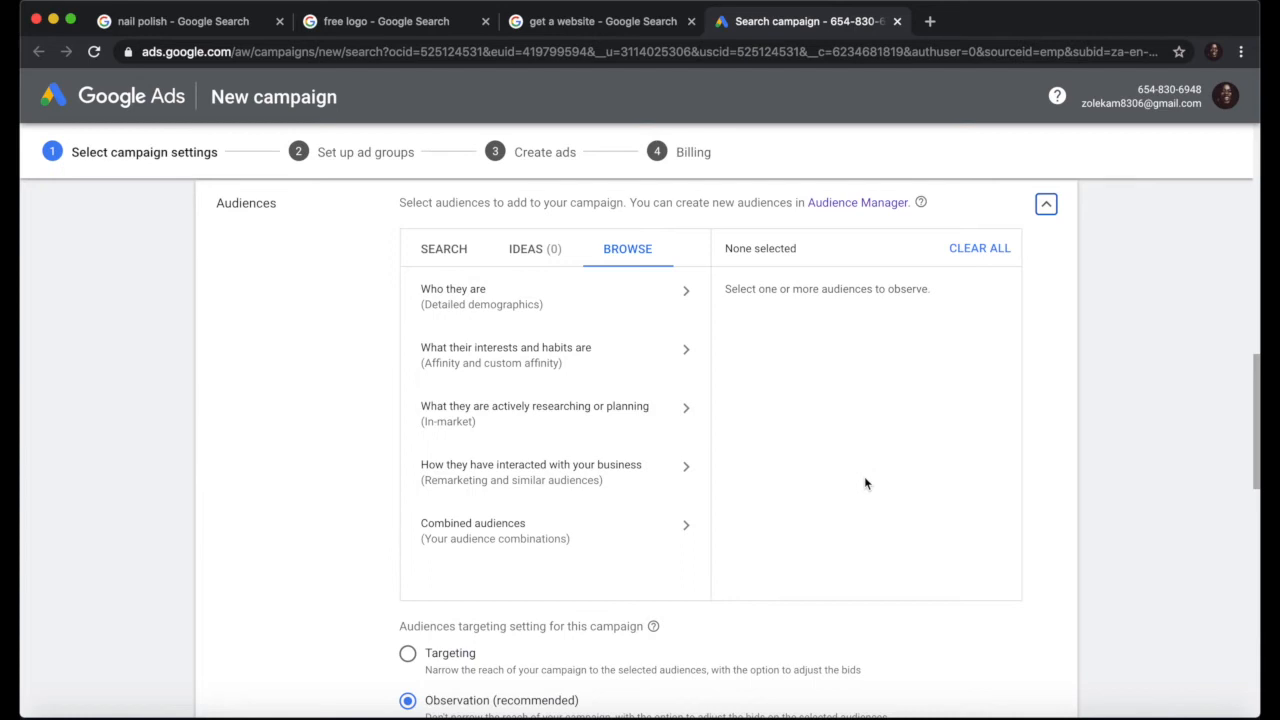
pyautogui.click(452, 250)
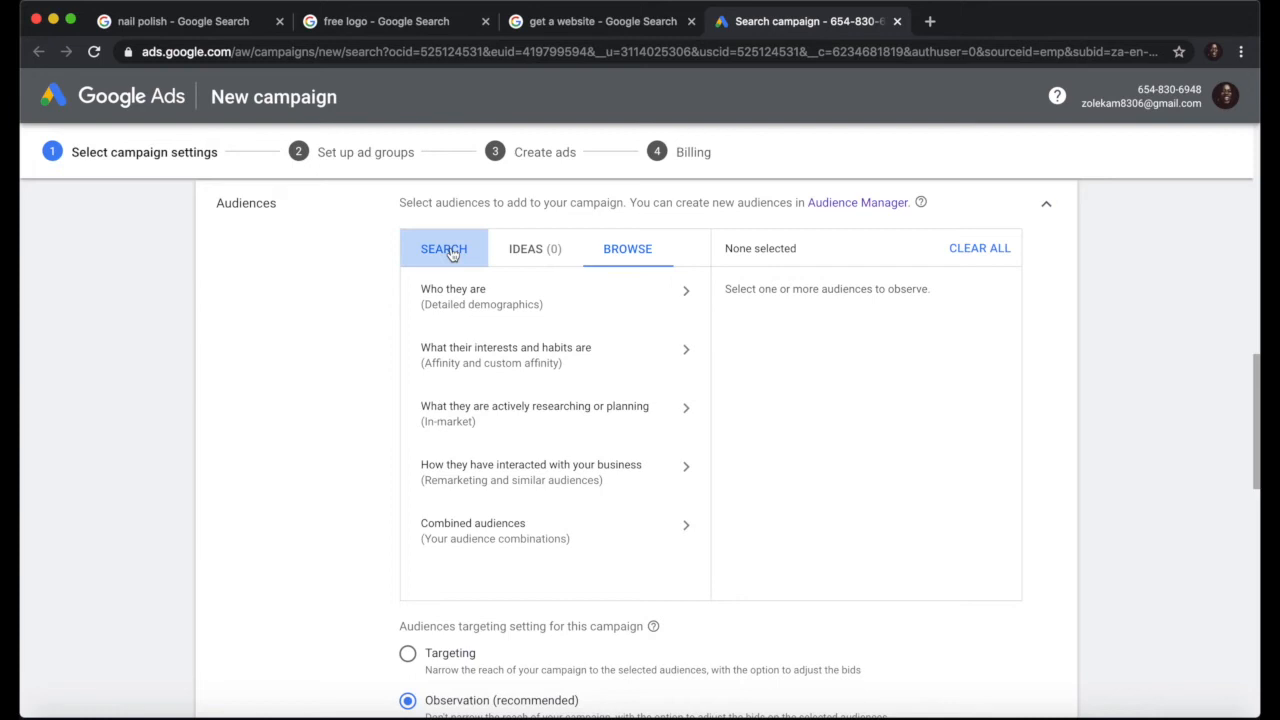
pyautogui.click(526, 257)
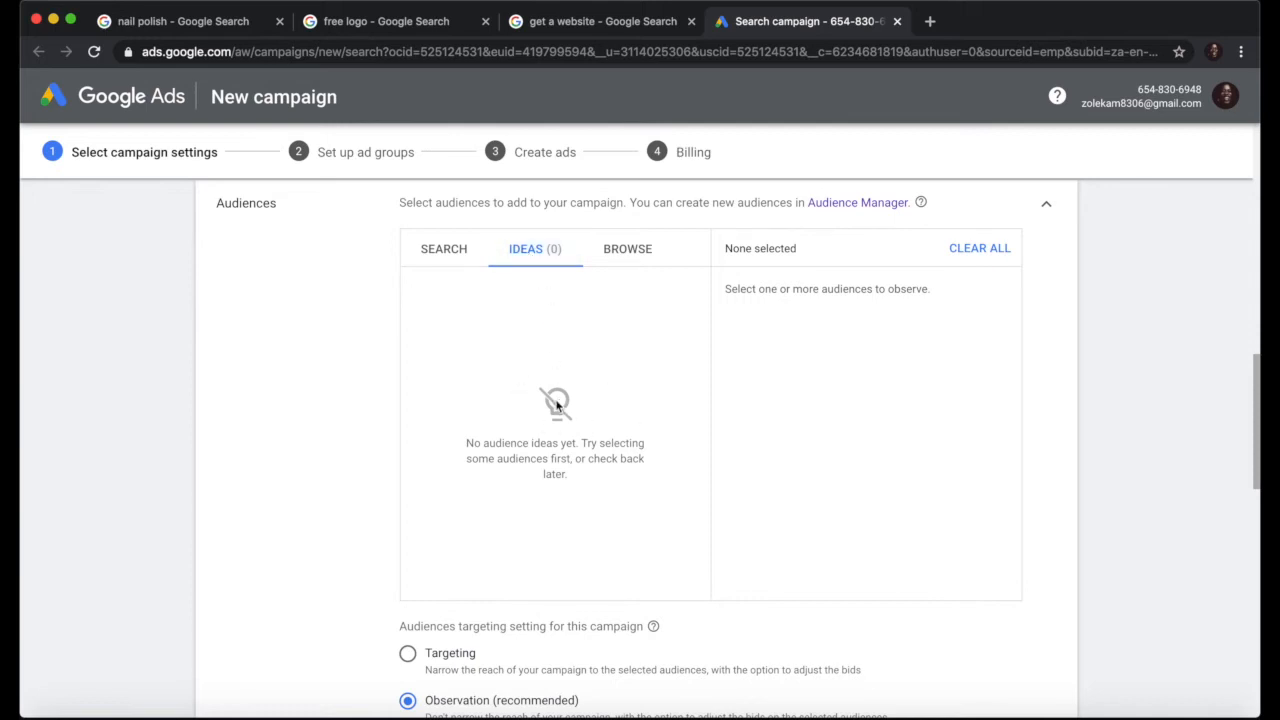
pyautogui.click(634, 254)
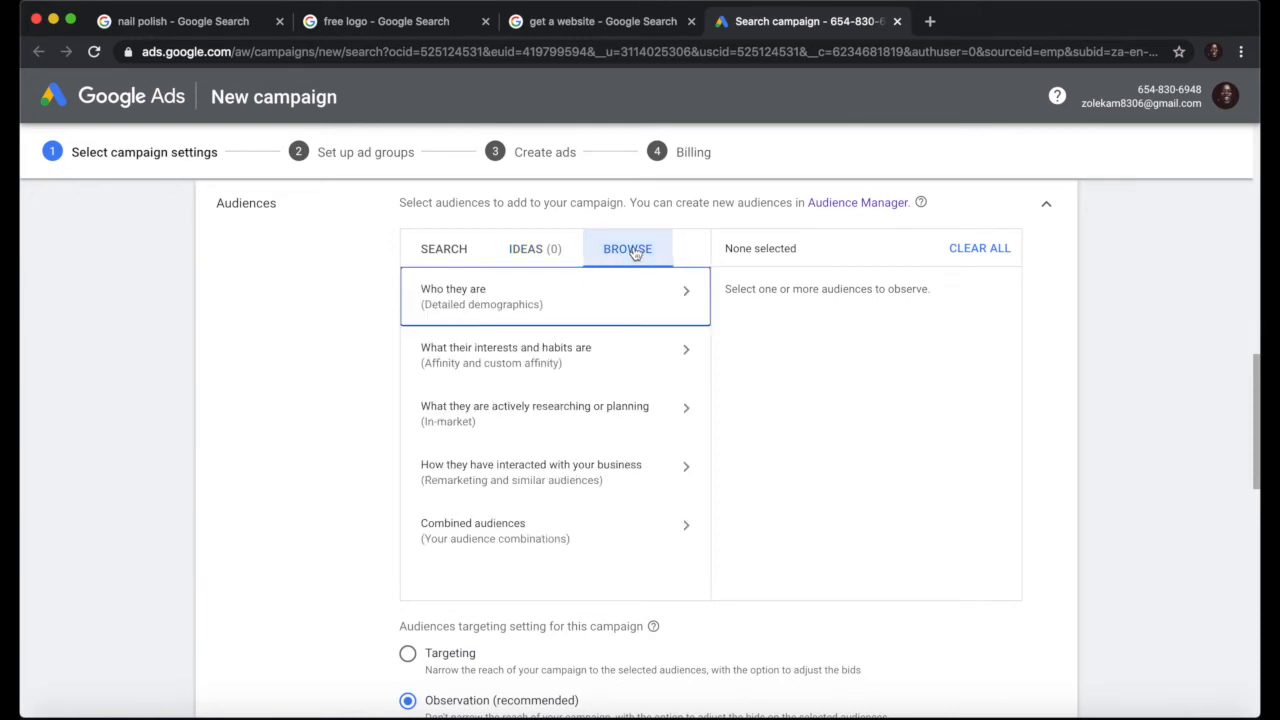
# Step: Try adding the Married audience under Detailed demographics > Marital Status, then remove it
pyautogui.click(567, 304)
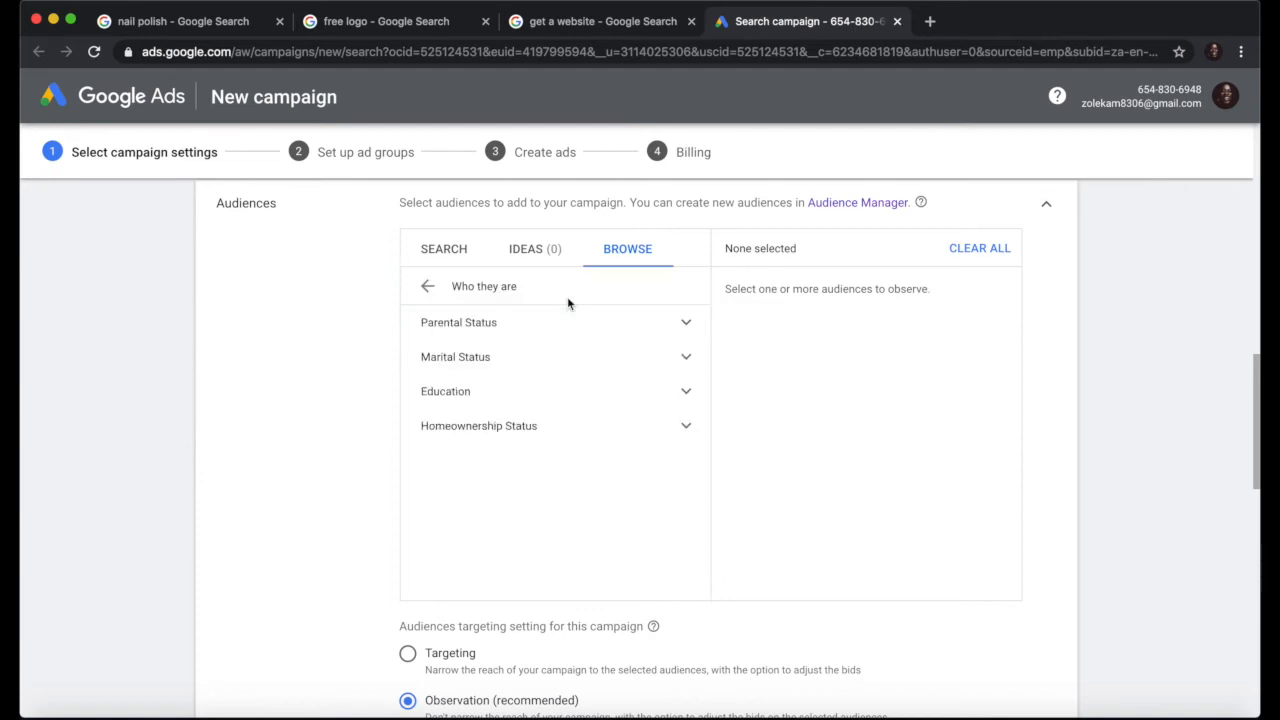
pyautogui.click(518, 360)
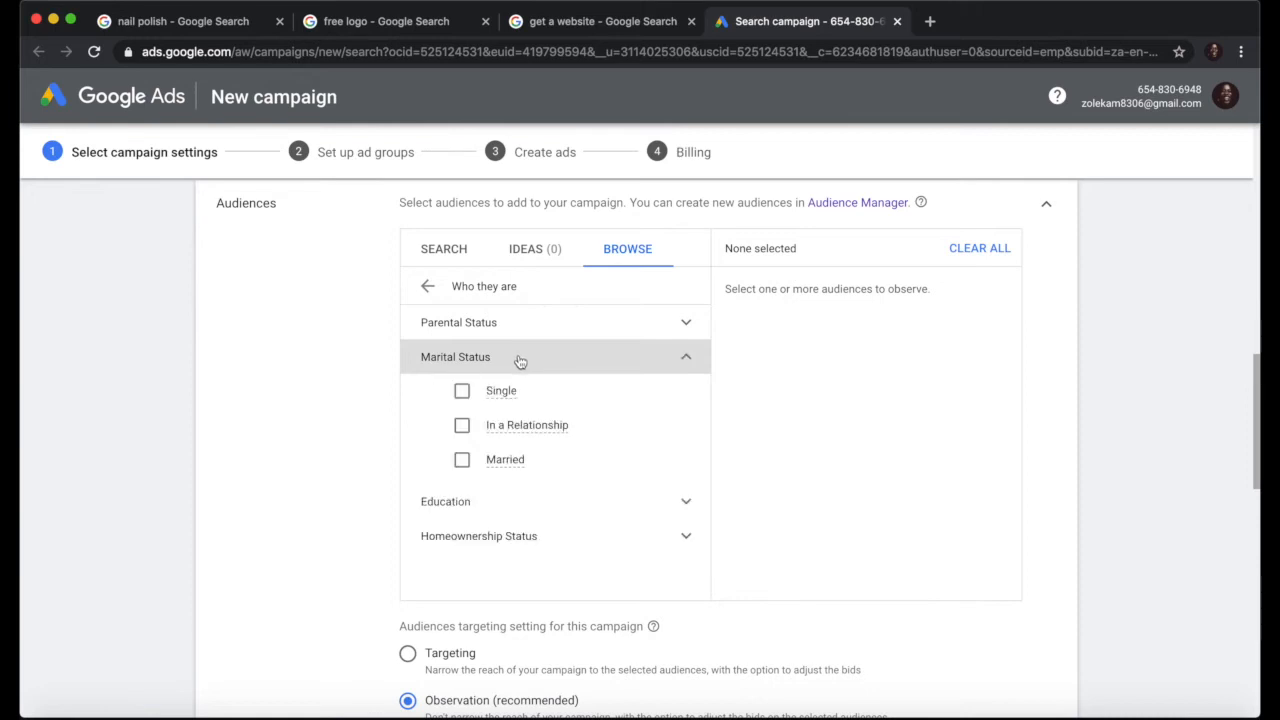
pyautogui.click(507, 461)
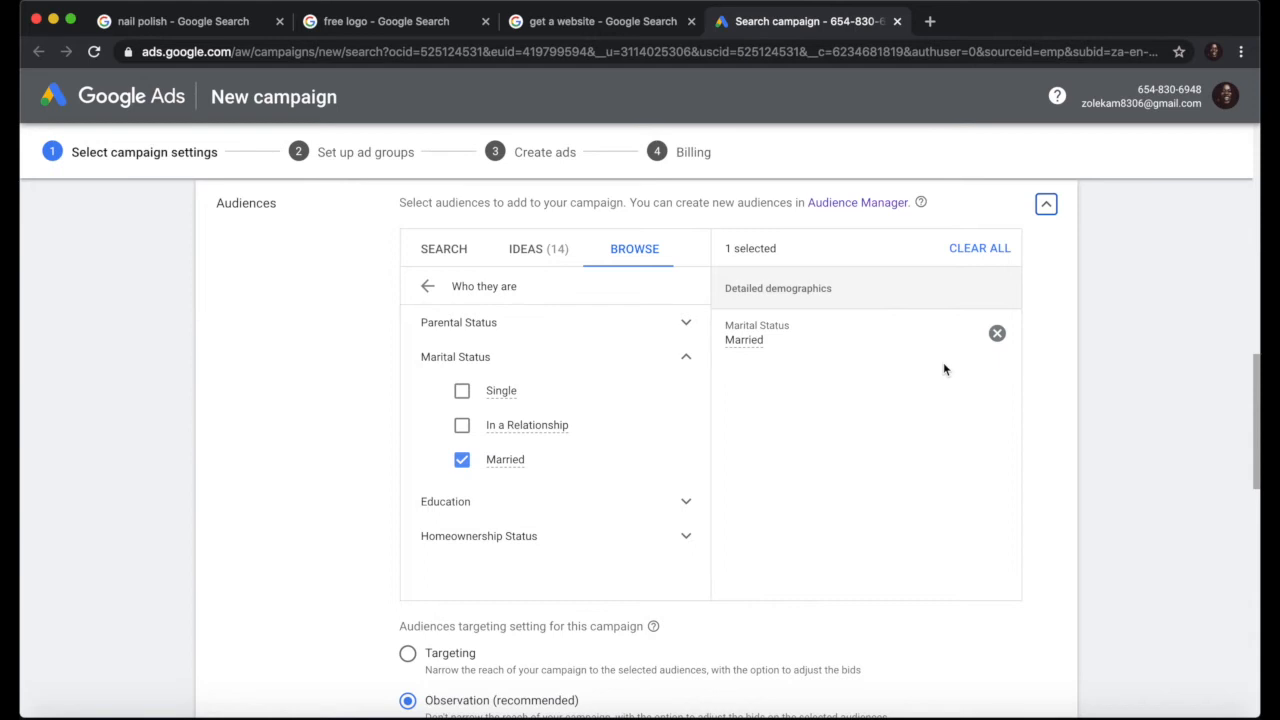
pyautogui.click(997, 333)
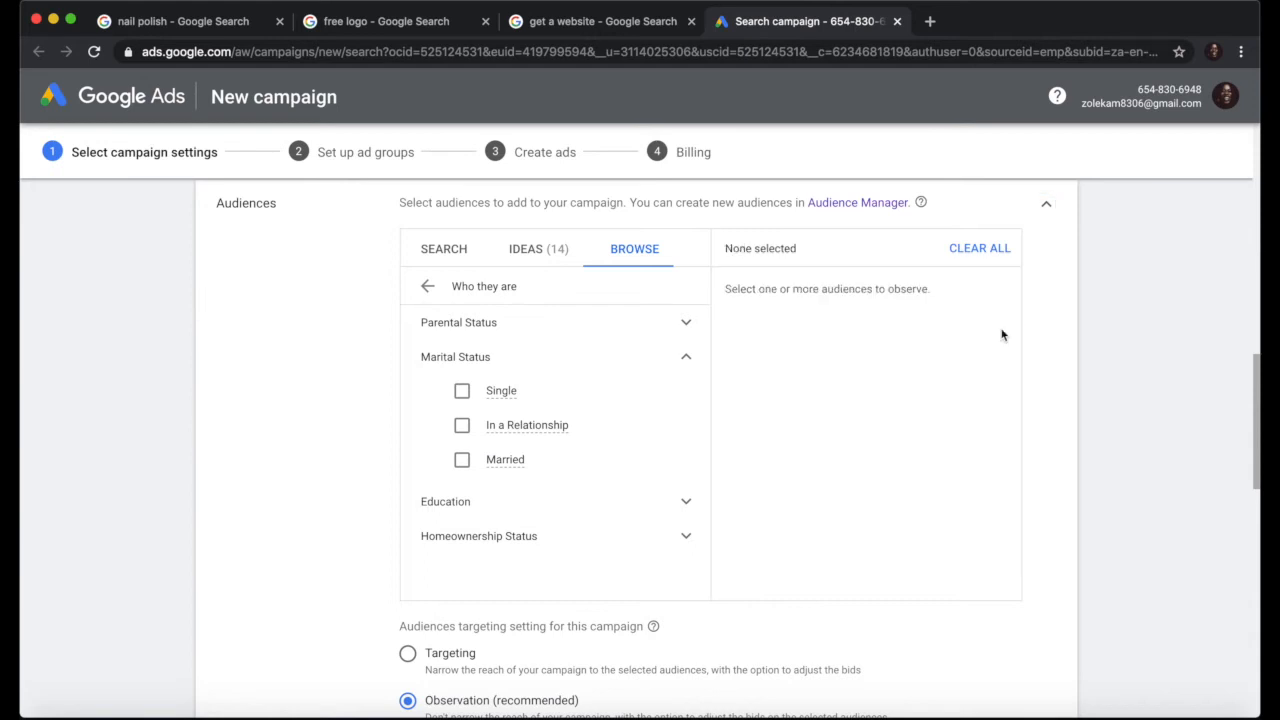
# Step: Go back to the main categories and open 'What their interests and habits are' affinity audiences
pyautogui.click(427, 289)
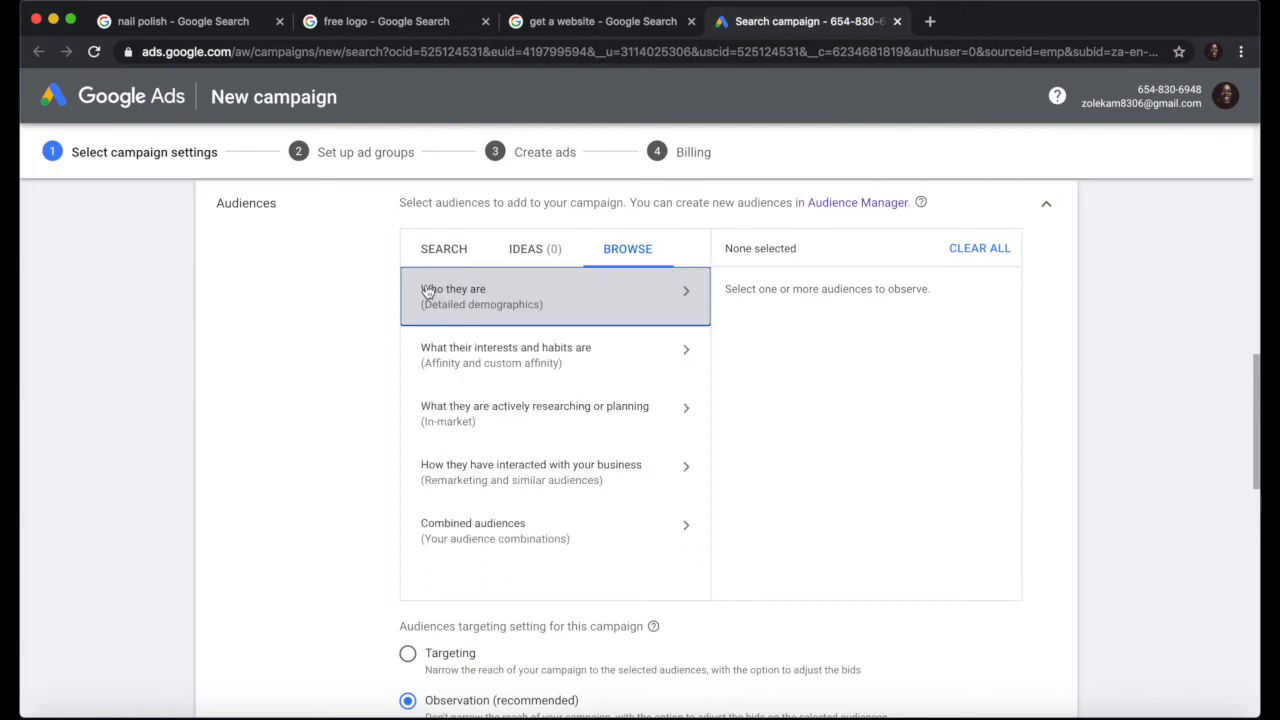
pyautogui.click(530, 366)
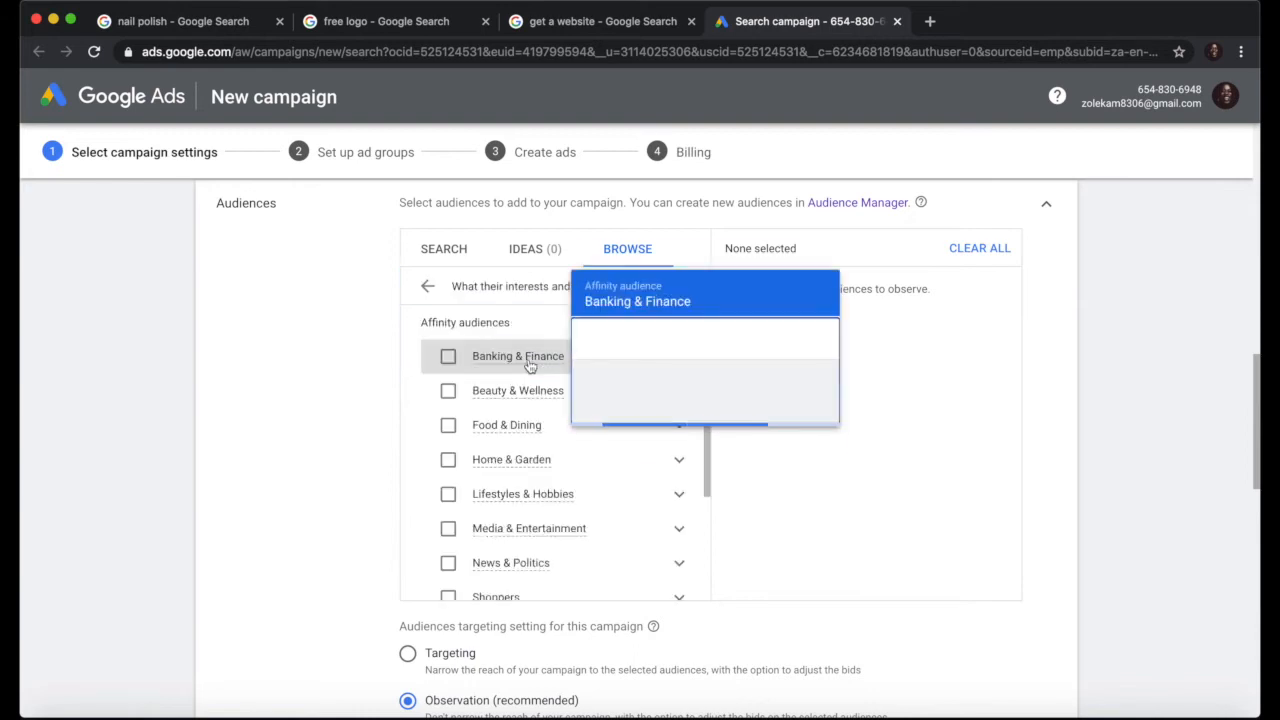
pyautogui.click(428, 287)
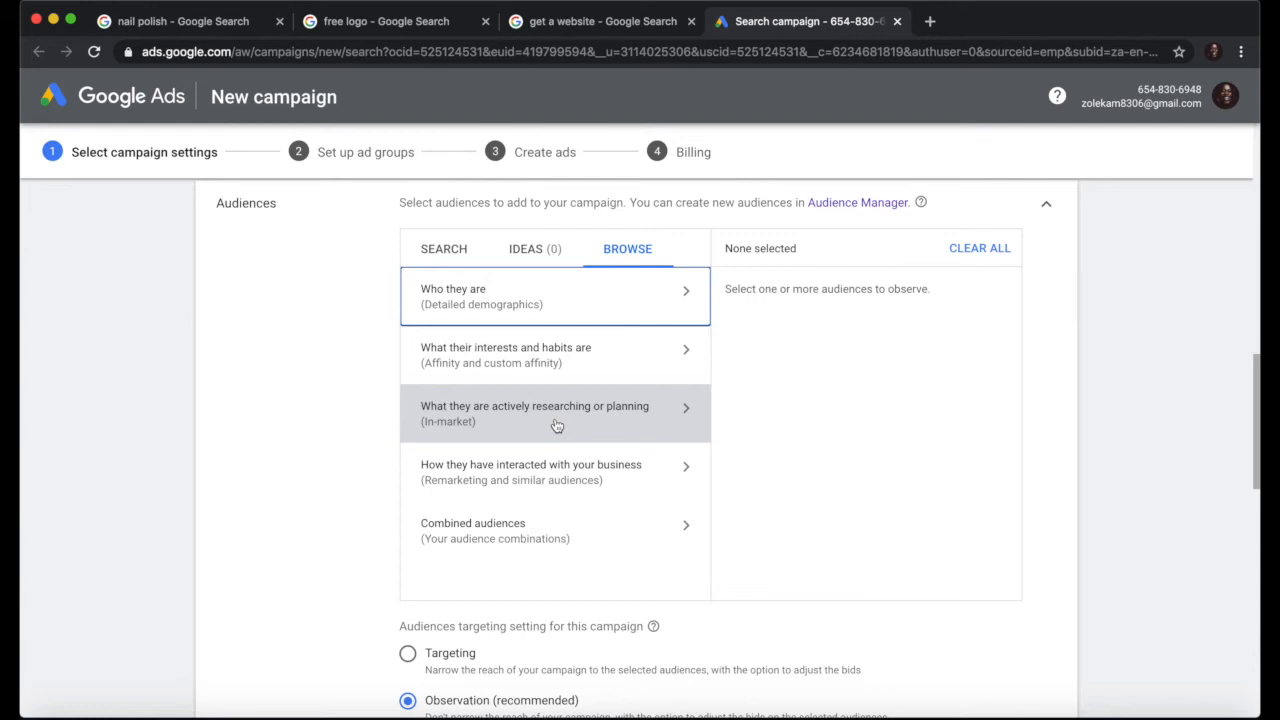
pyautogui.click(521, 362)
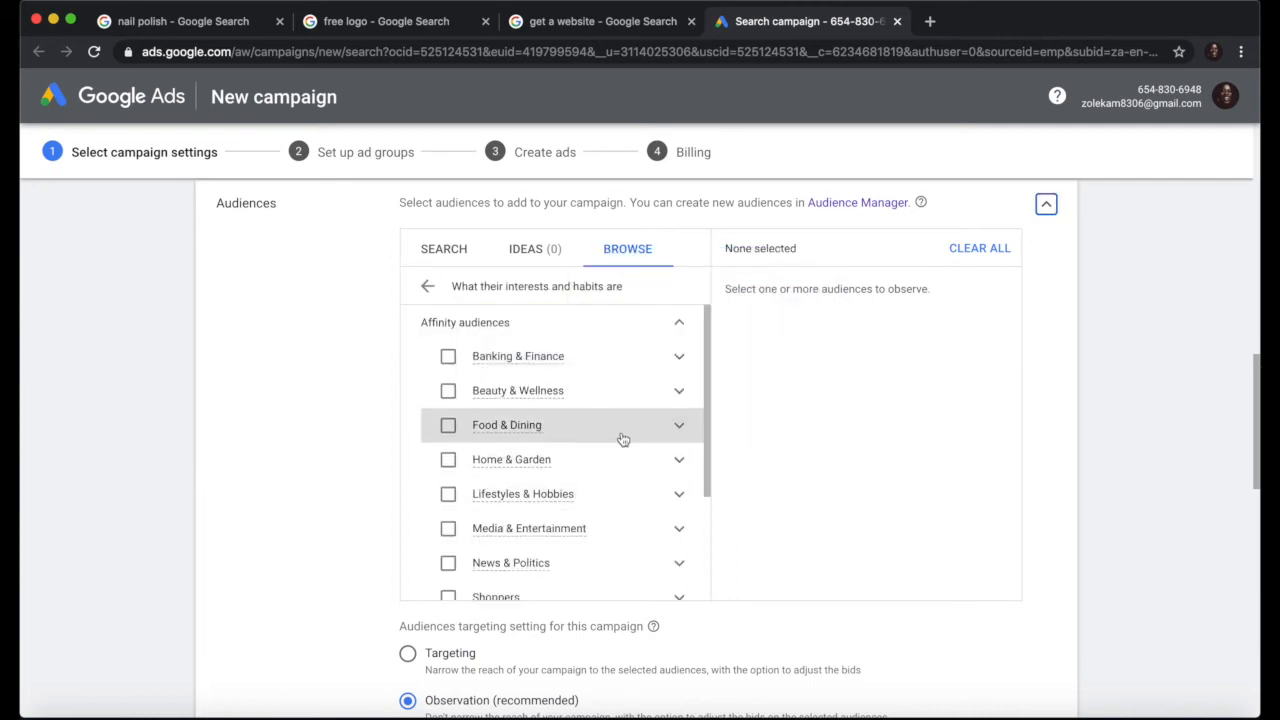
# Step: Tick Technology and Shoppers in the Affinity audiences list, then return to the Browse categories
pyautogui.scroll(-5, 597, 489)
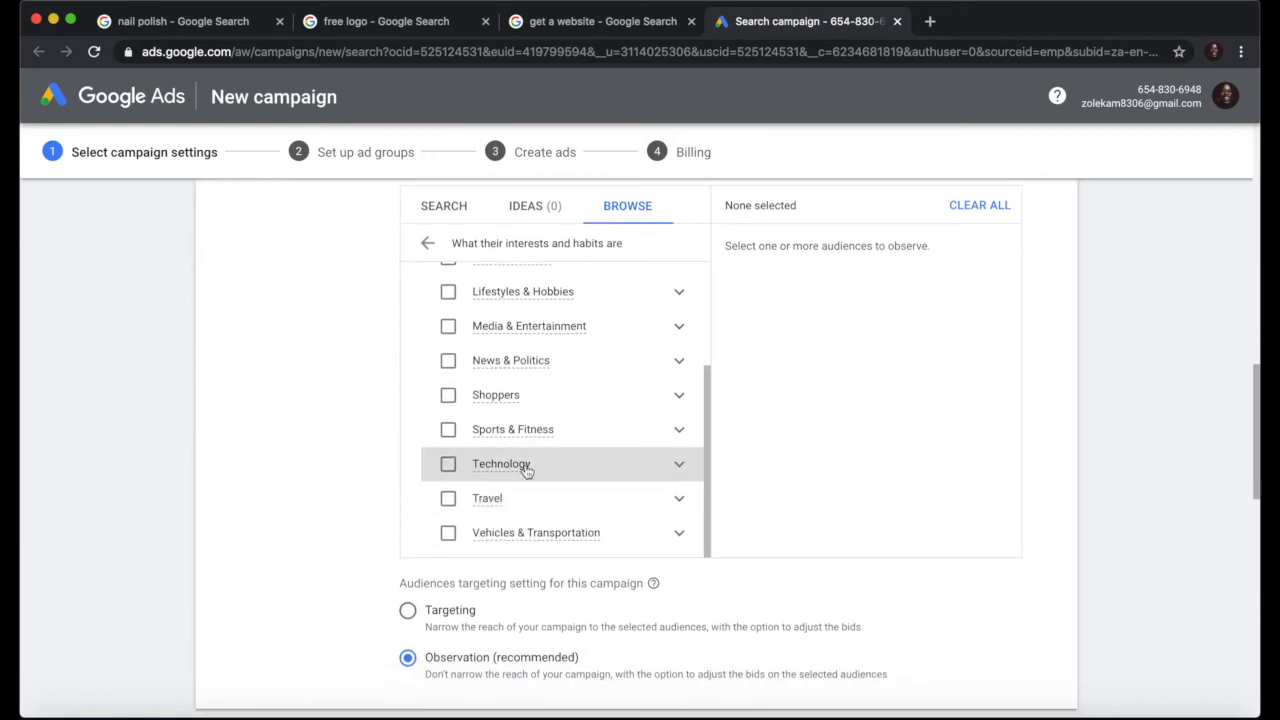
pyautogui.click(448, 466)
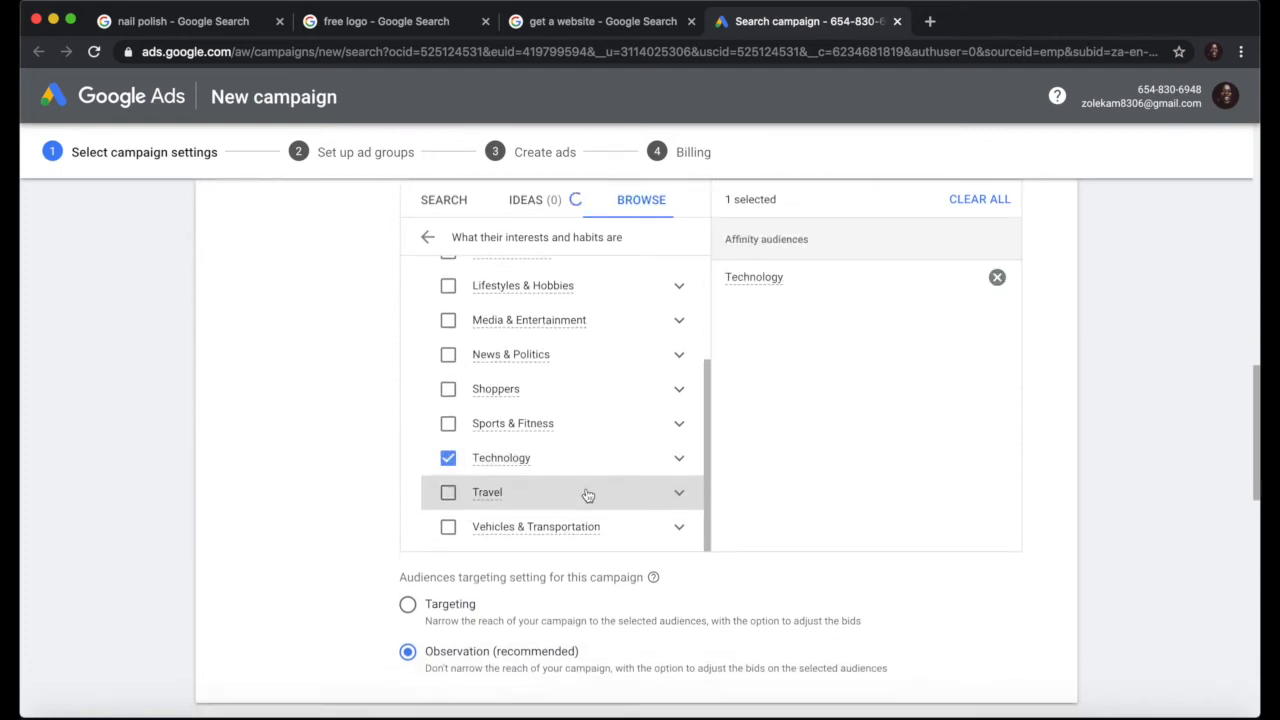
pyautogui.scroll(-2, 580, 490)
pyautogui.scroll(8, 568, 404)
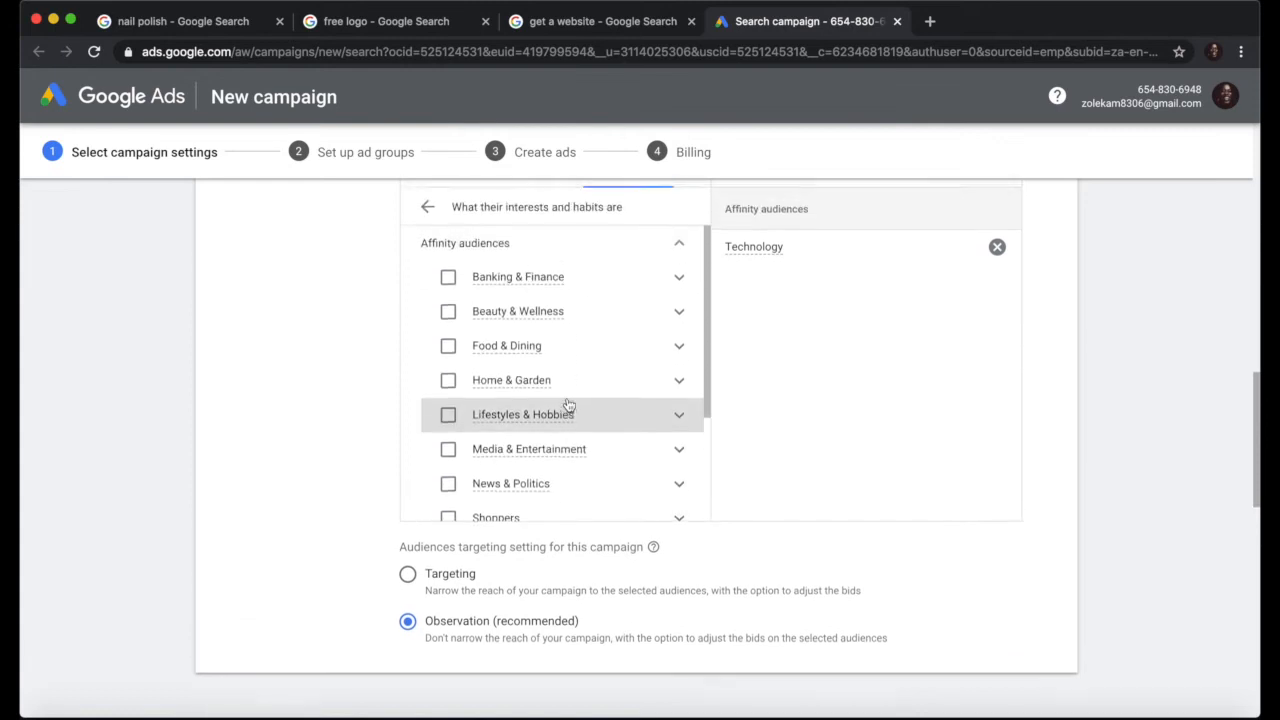
pyautogui.scroll(-6, 568, 404)
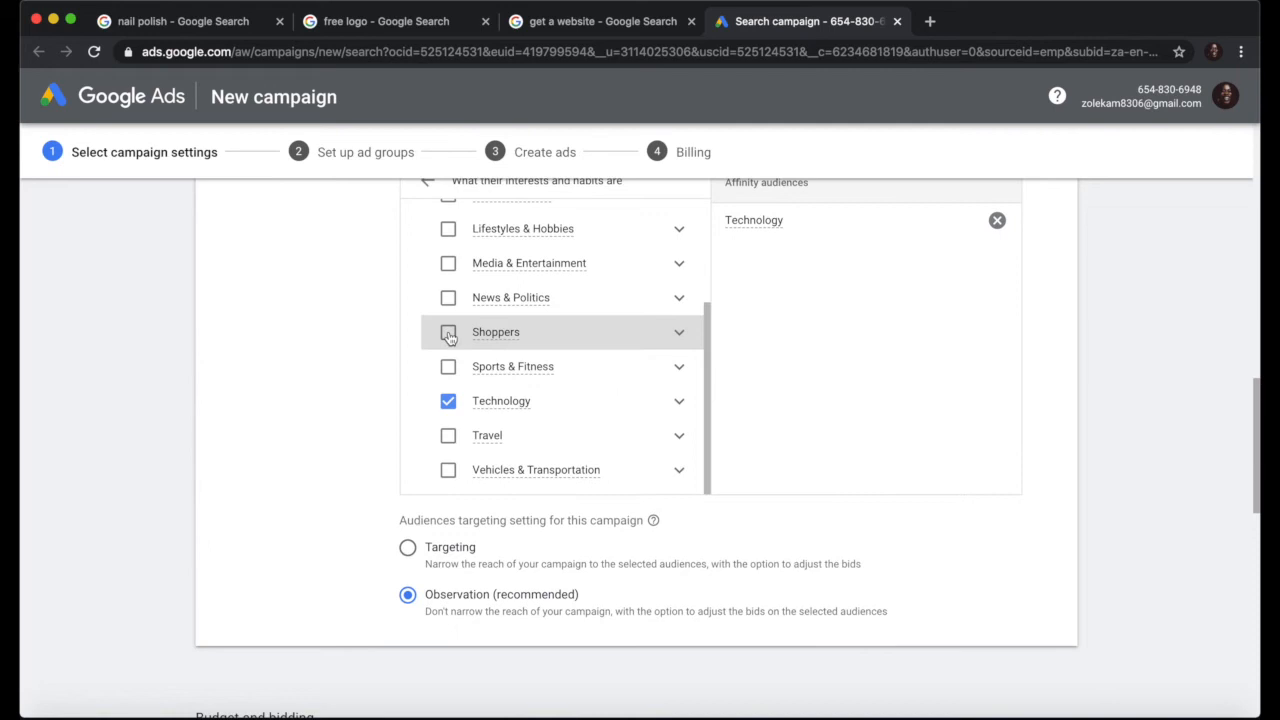
pyautogui.click(448, 334)
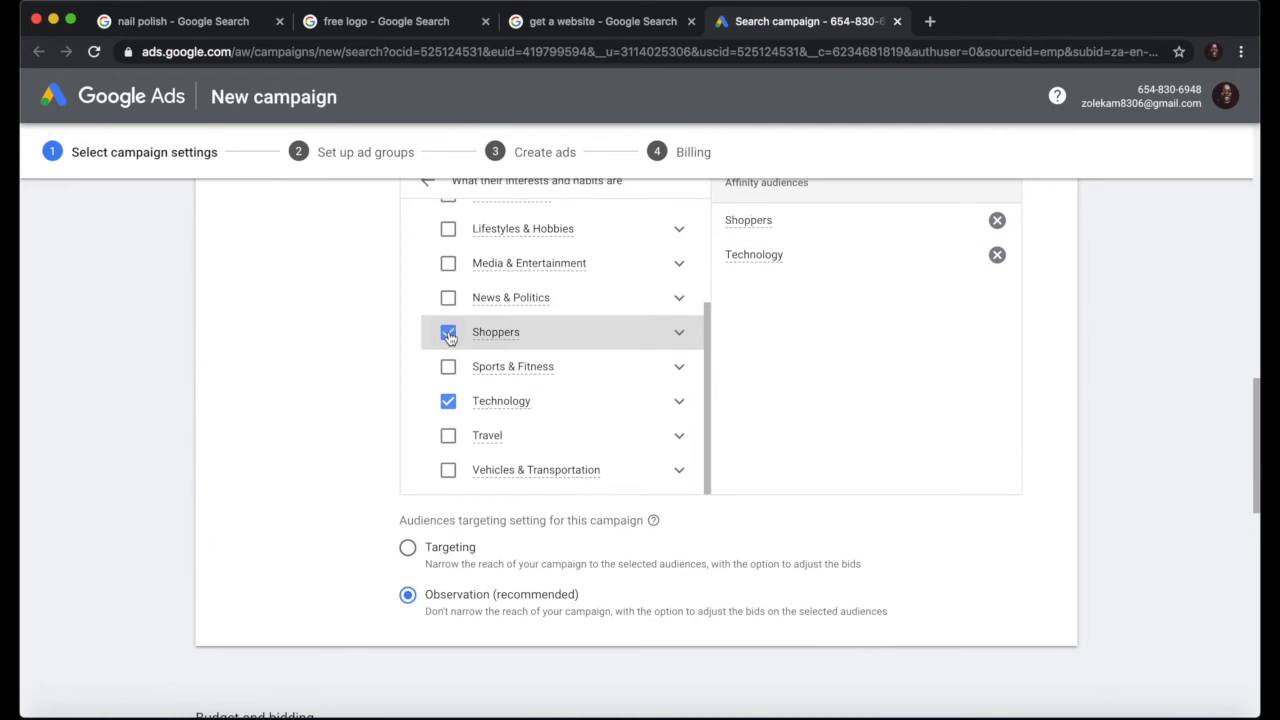
pyautogui.scroll(-1, 626, 403)
pyautogui.scroll(5, 626, 403)
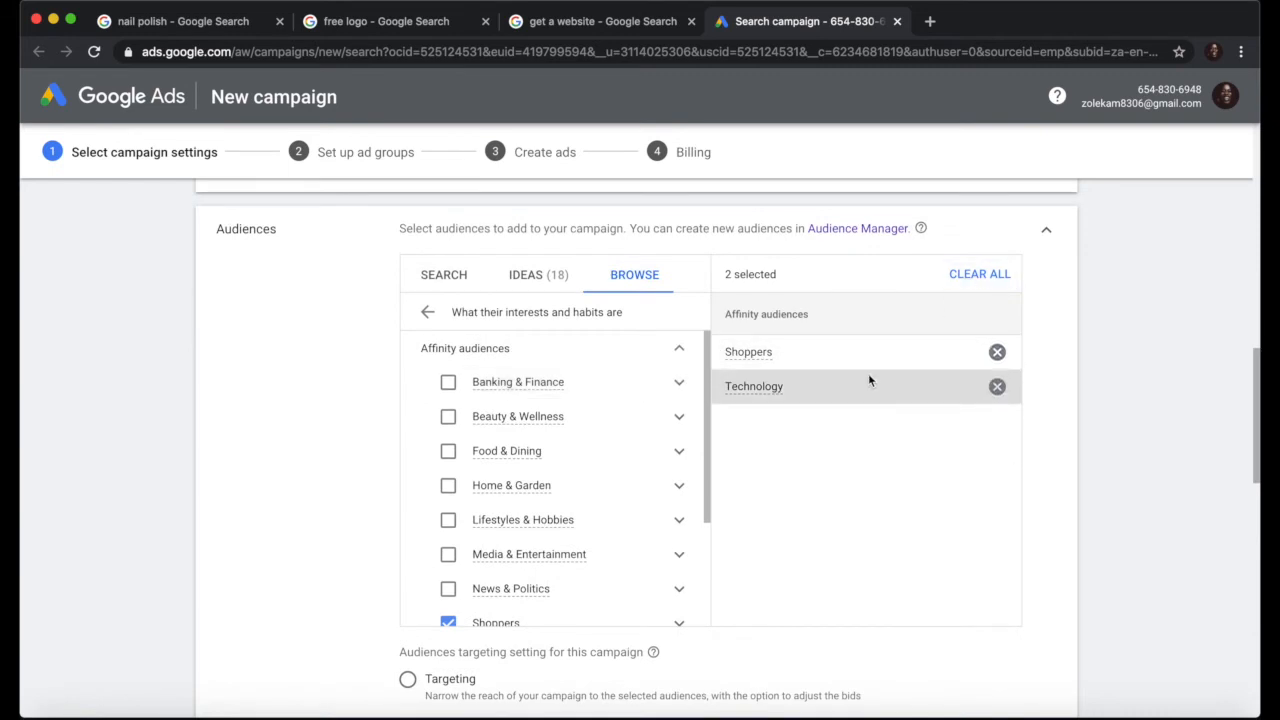
pyautogui.click(428, 313)
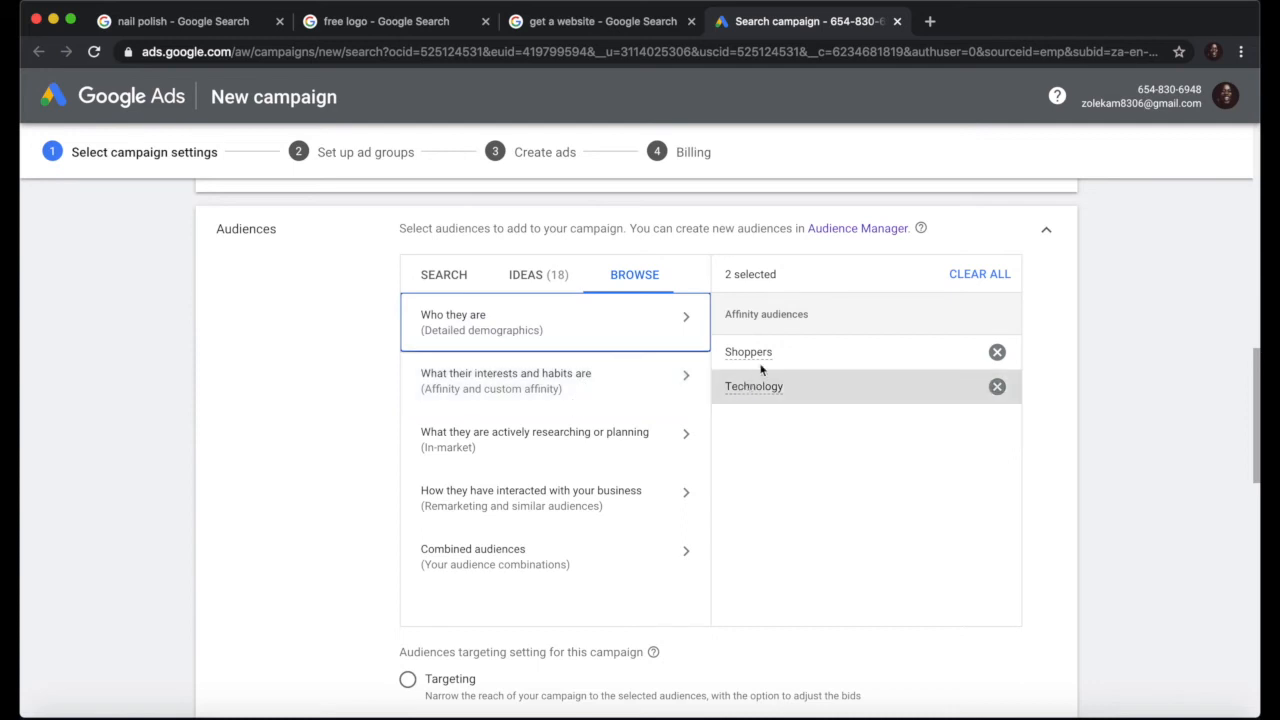
# Step: Open the in-market audiences list and add Software
pyautogui.click(518, 448)
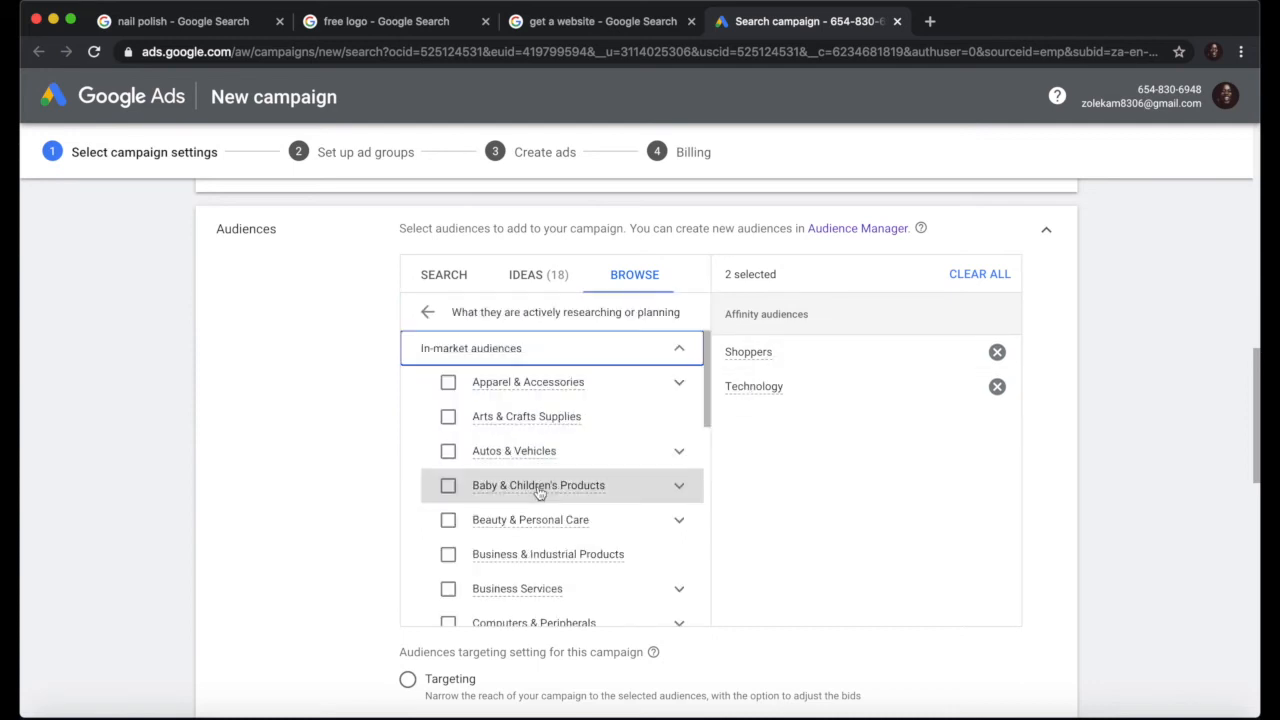
pyautogui.scroll(-3, 535, 488)
pyautogui.scroll(-1, 537, 492)
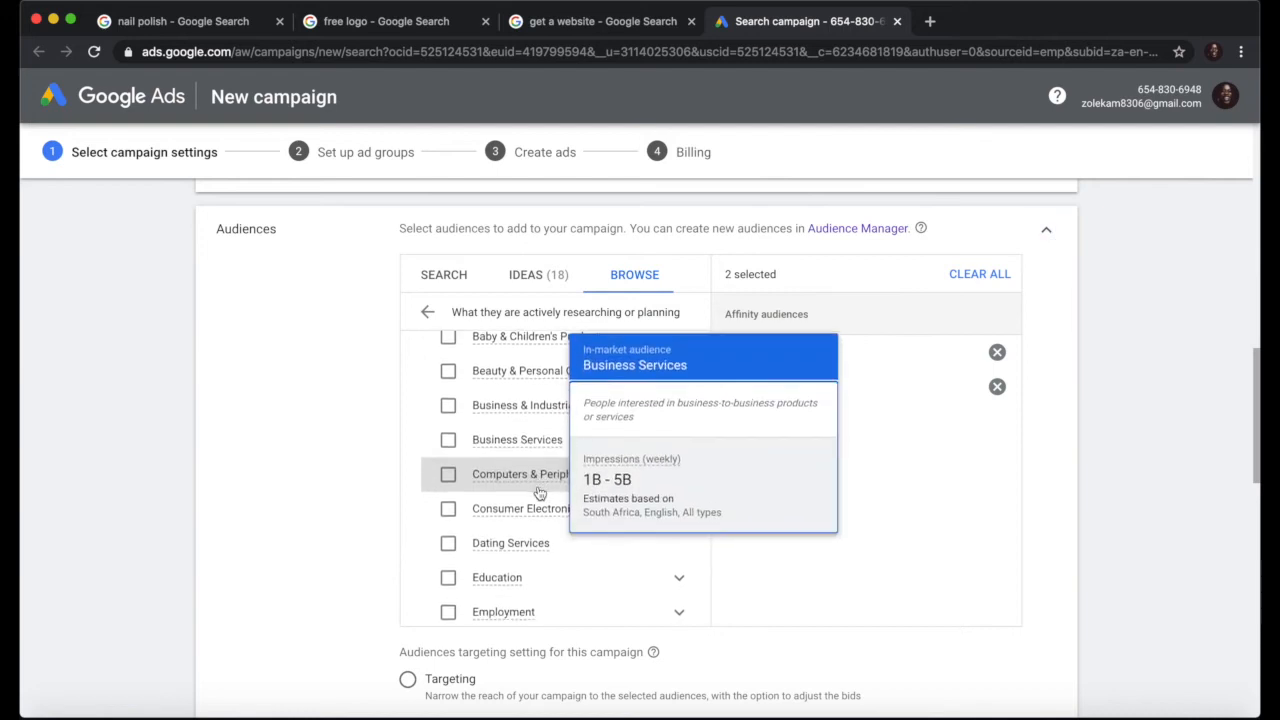
pyautogui.scroll(1, 537, 490)
pyautogui.scroll(-2, 539, 492)
pyautogui.scroll(-3, 539, 492)
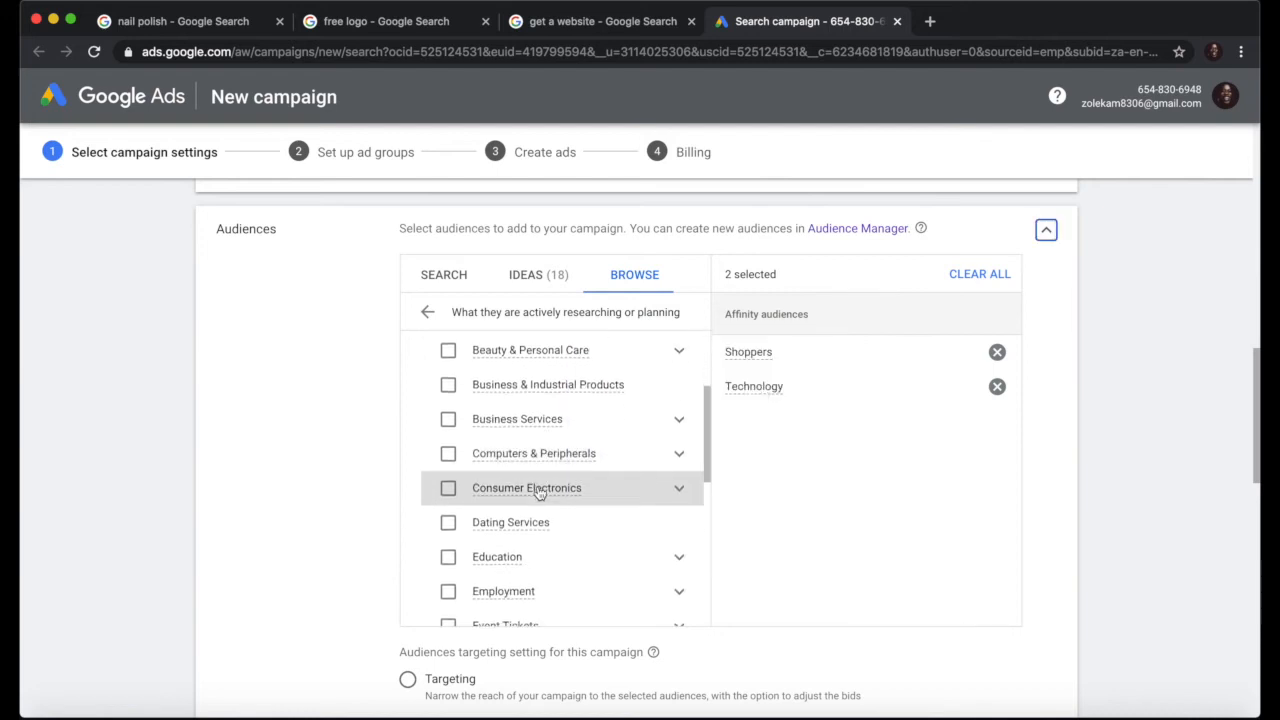
pyautogui.scroll(-6, 539, 492)
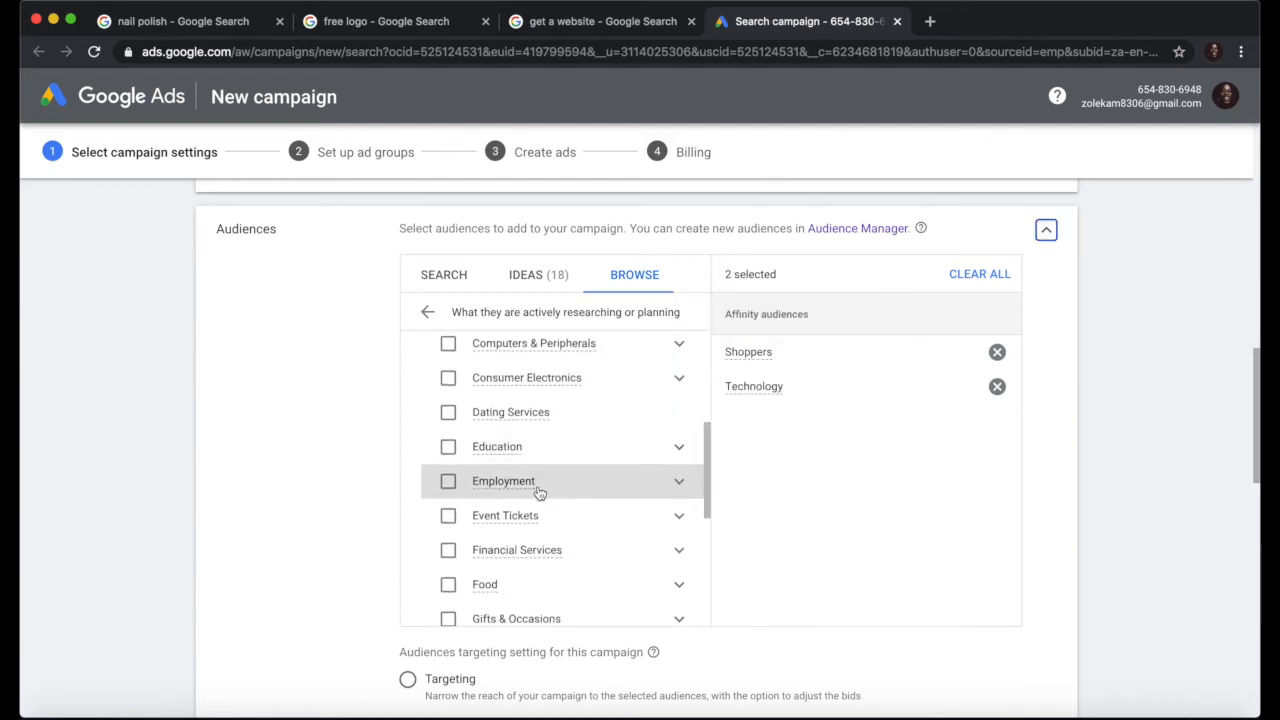
pyautogui.scroll(-4, 539, 492)
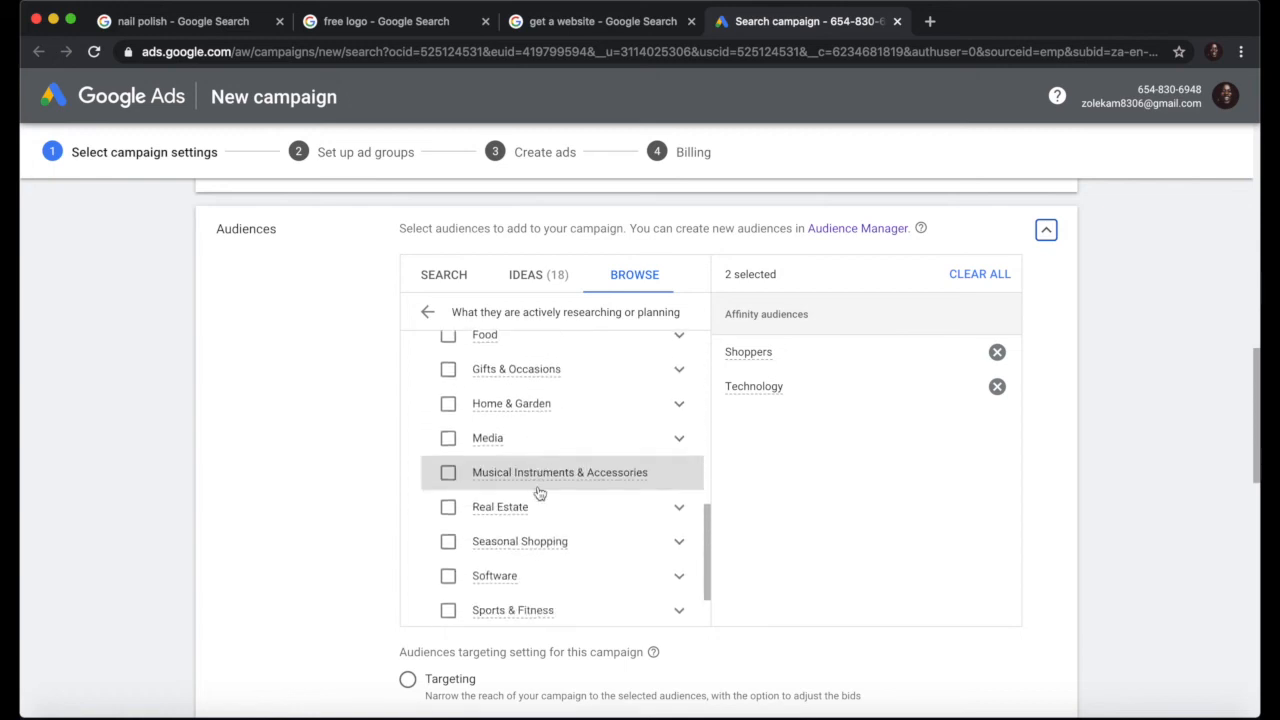
pyautogui.click(449, 524)
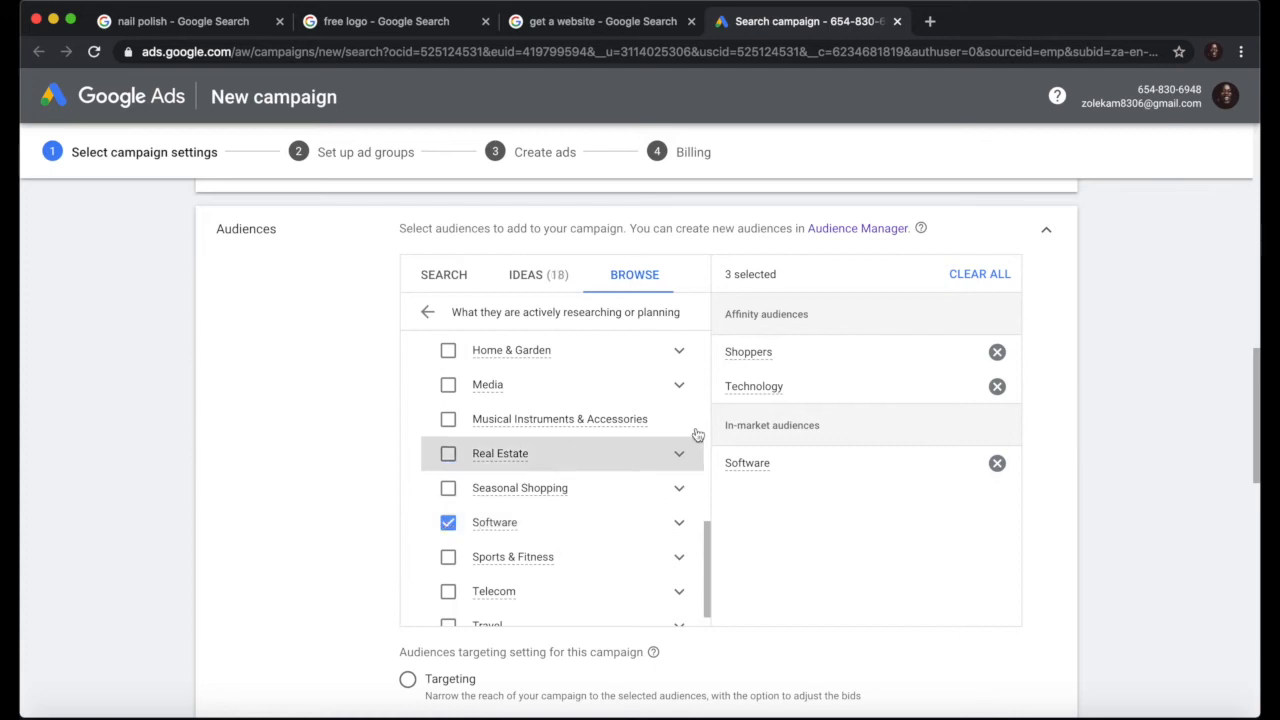
# Step: Add Business Services as an in-market audience, bringing the total to 4 selected
pyautogui.scroll(-2, 566, 523)
pyautogui.scroll(4, 566, 523)
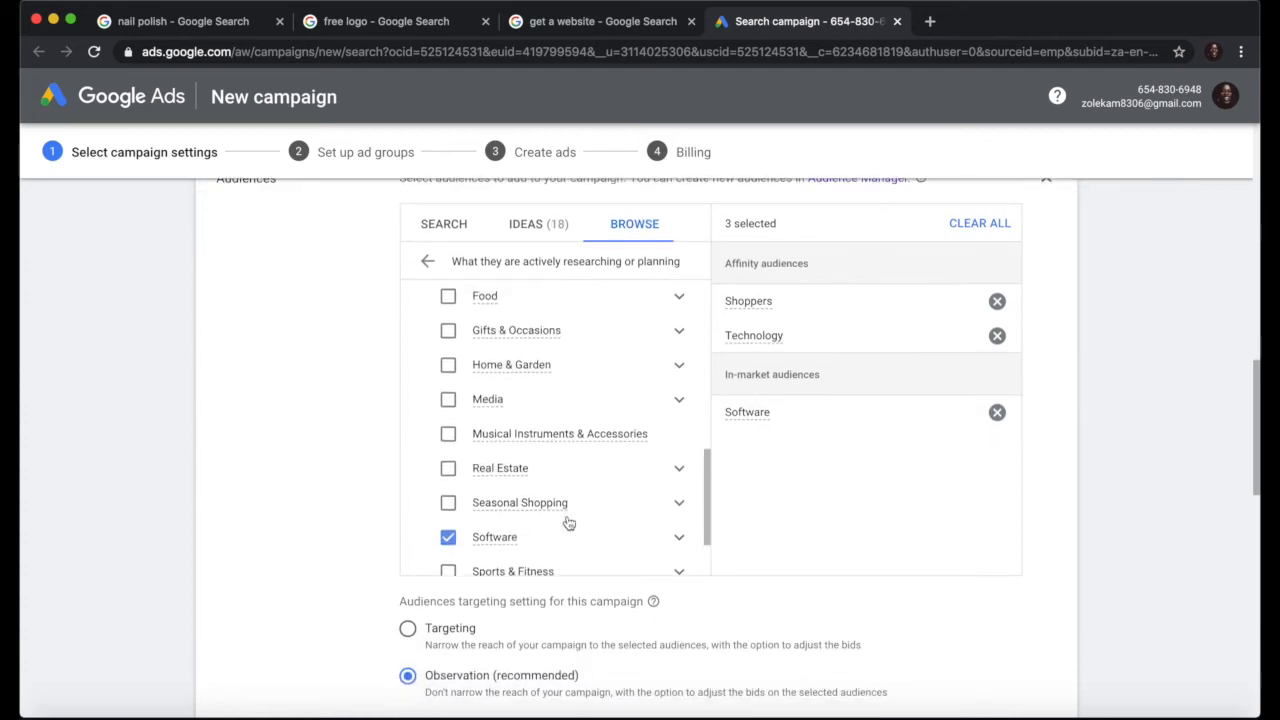
pyautogui.scroll(4, 568, 523)
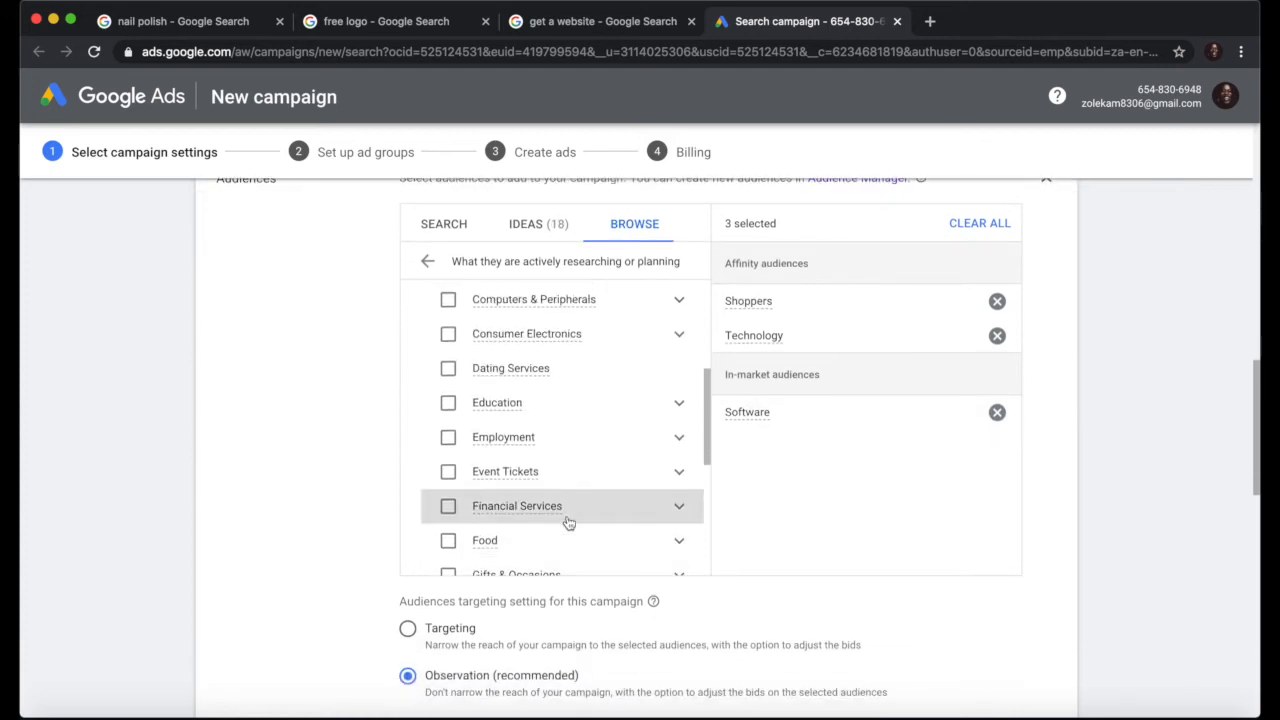
pyautogui.scroll(1, 566, 523)
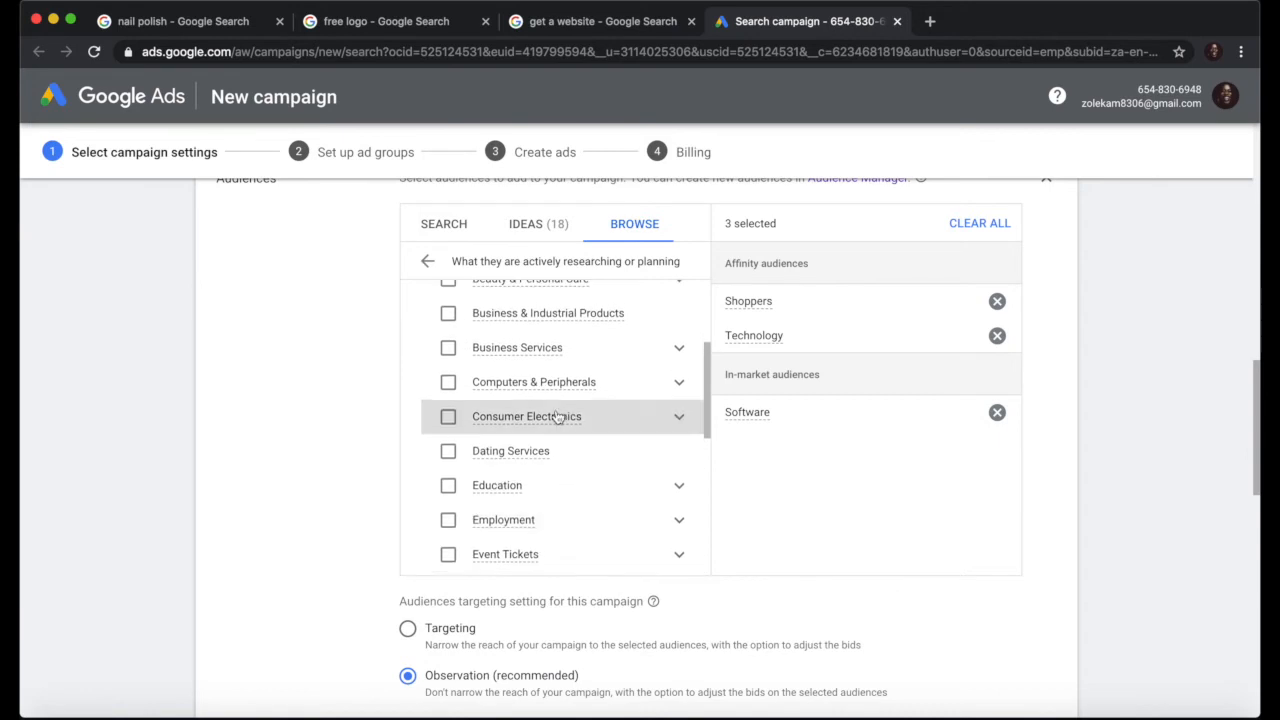
pyautogui.moveTo(560, 417)
pyautogui.scroll(1, 557, 415)
pyautogui.scroll(1, 558, 416)
pyautogui.click(505, 438)
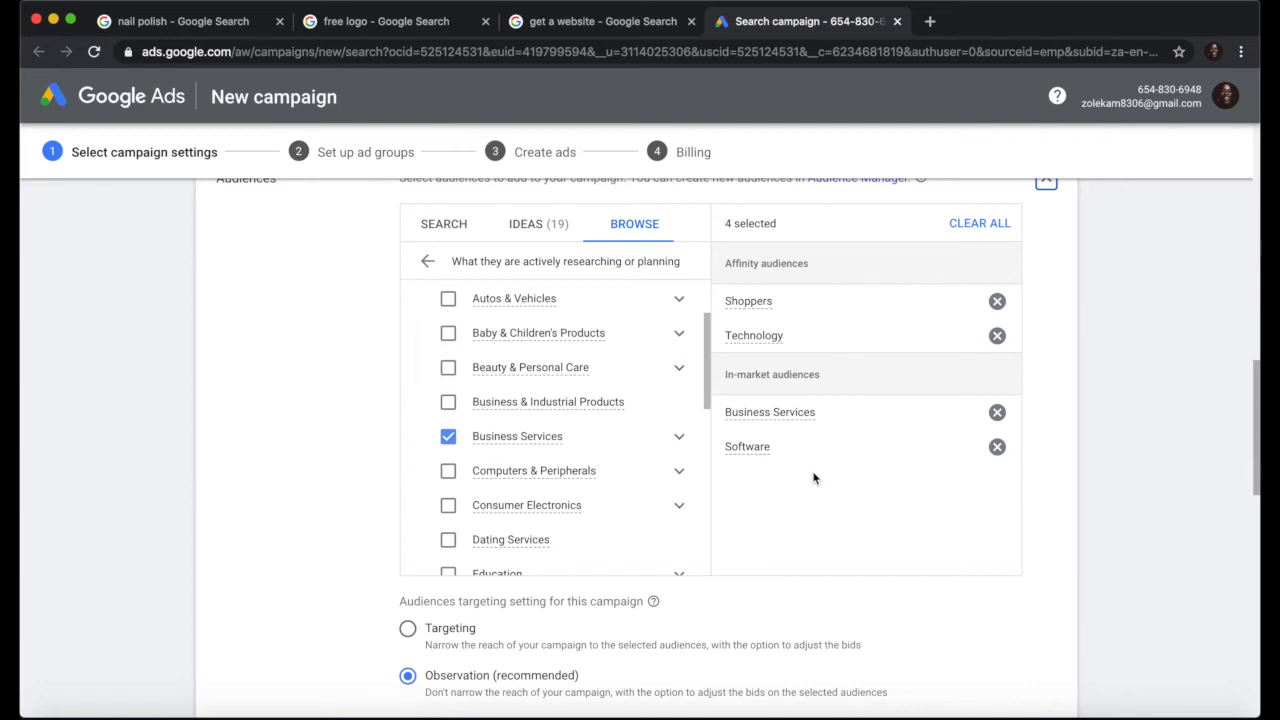
pyautogui.scroll(3, 830, 465)
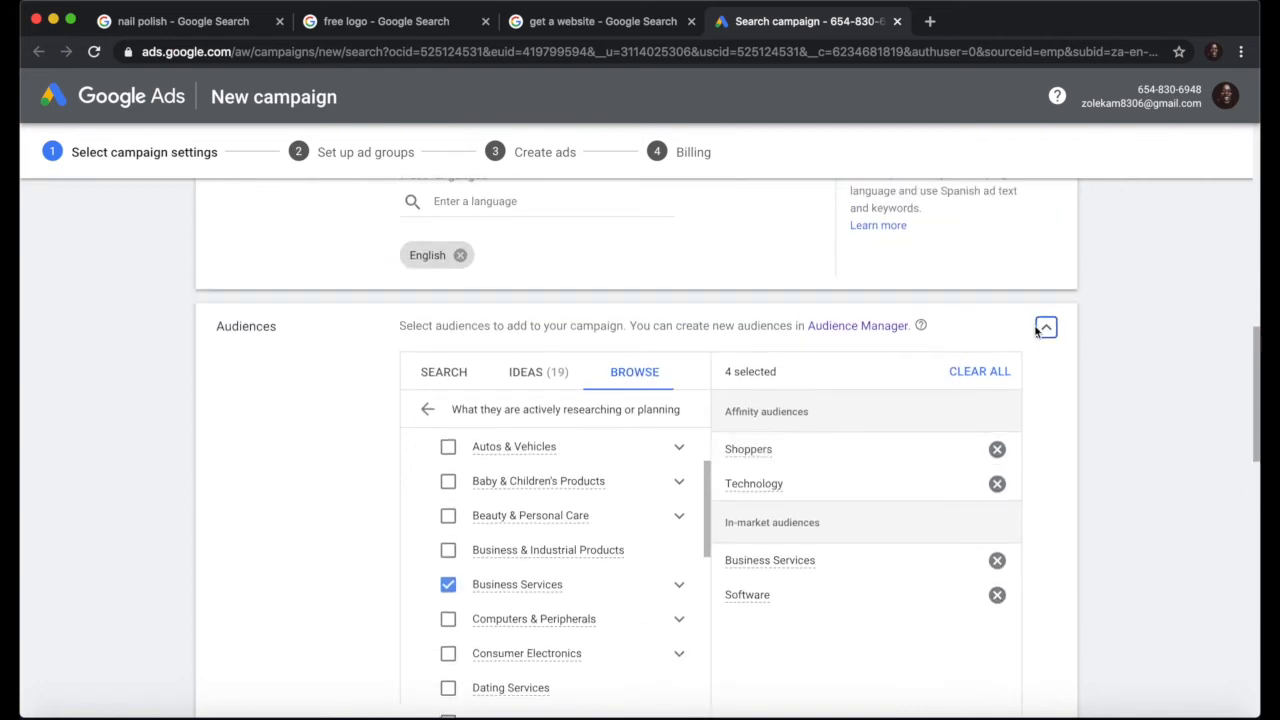
# Step: Collapse Audiences and enter a daily budget of 30, keeping South African Rand as currency
pyautogui.click(1046, 329)
pyautogui.scroll(-3, 864, 464)
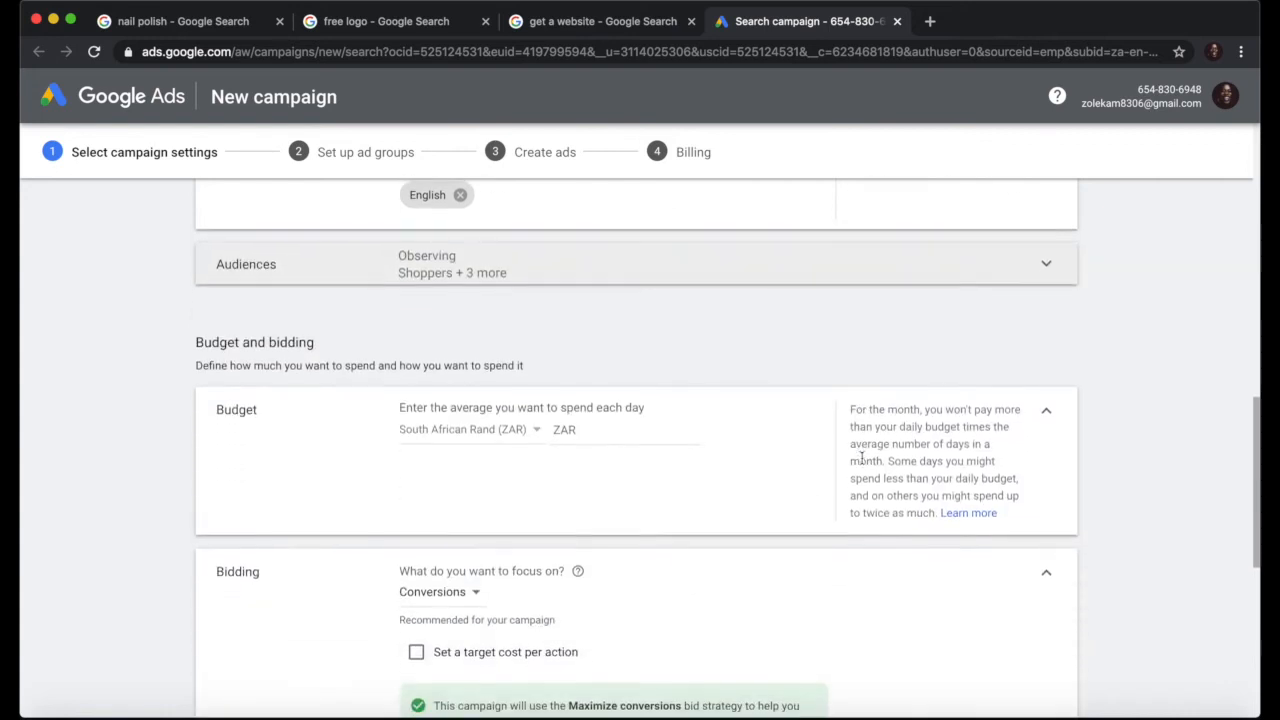
pyautogui.click(610, 318)
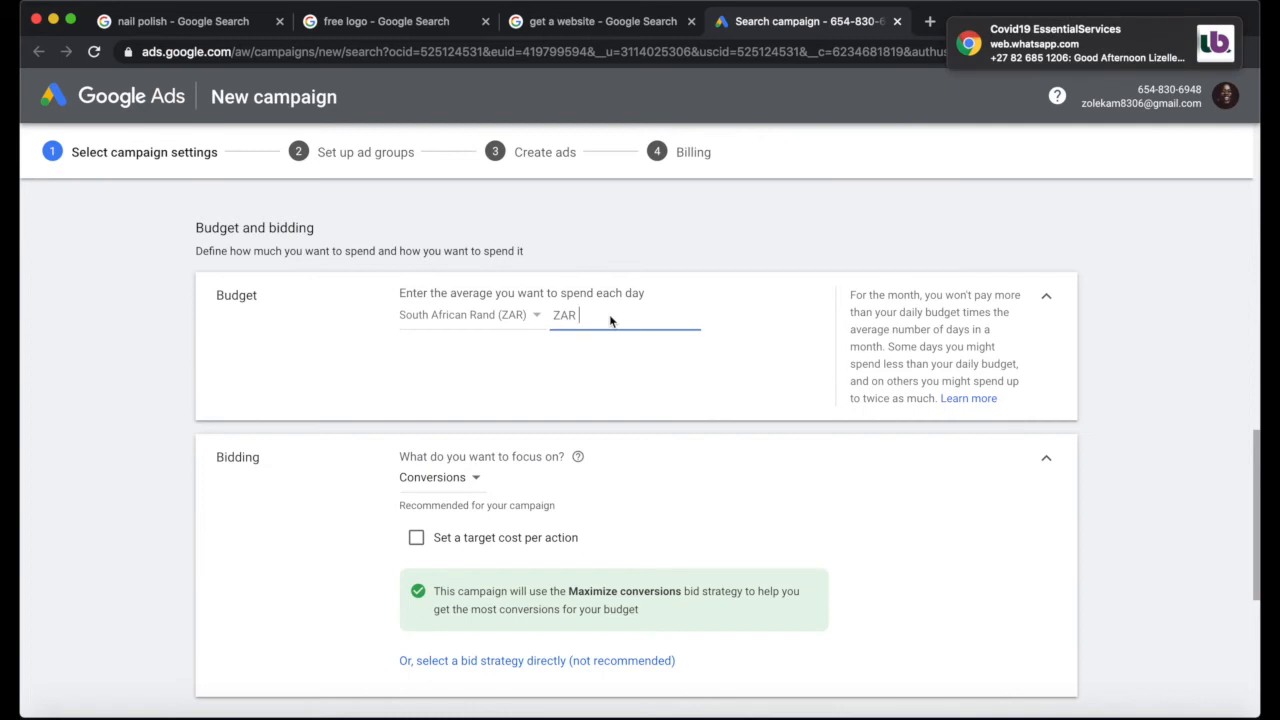
pyautogui.write('4')
pyautogui.press('BackSpace')
pyautogui.write('30')
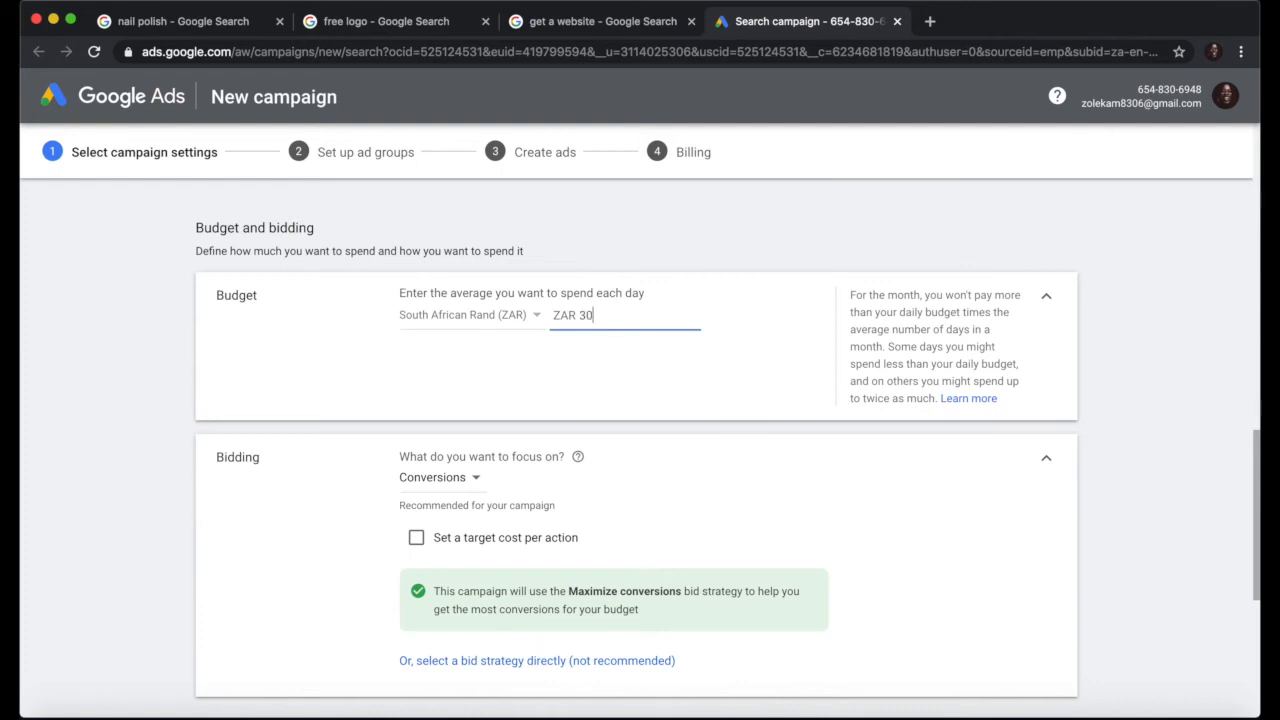
pyautogui.click(530, 318)
pyautogui.click(708, 367)
# Step: Correct the mistaken 300 budget back to 30 so it reads ZAR 30.00
pyautogui.scroll(-1, 631, 358)
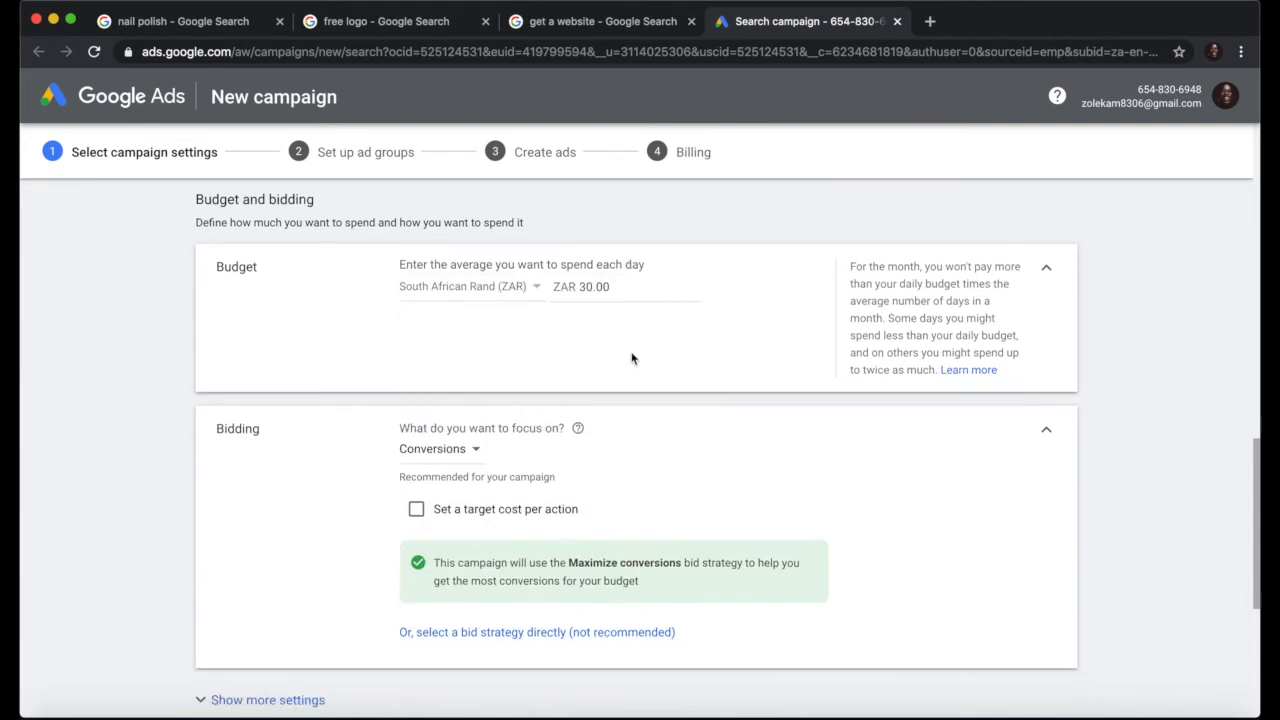
pyautogui.scroll(-2, 631, 358)
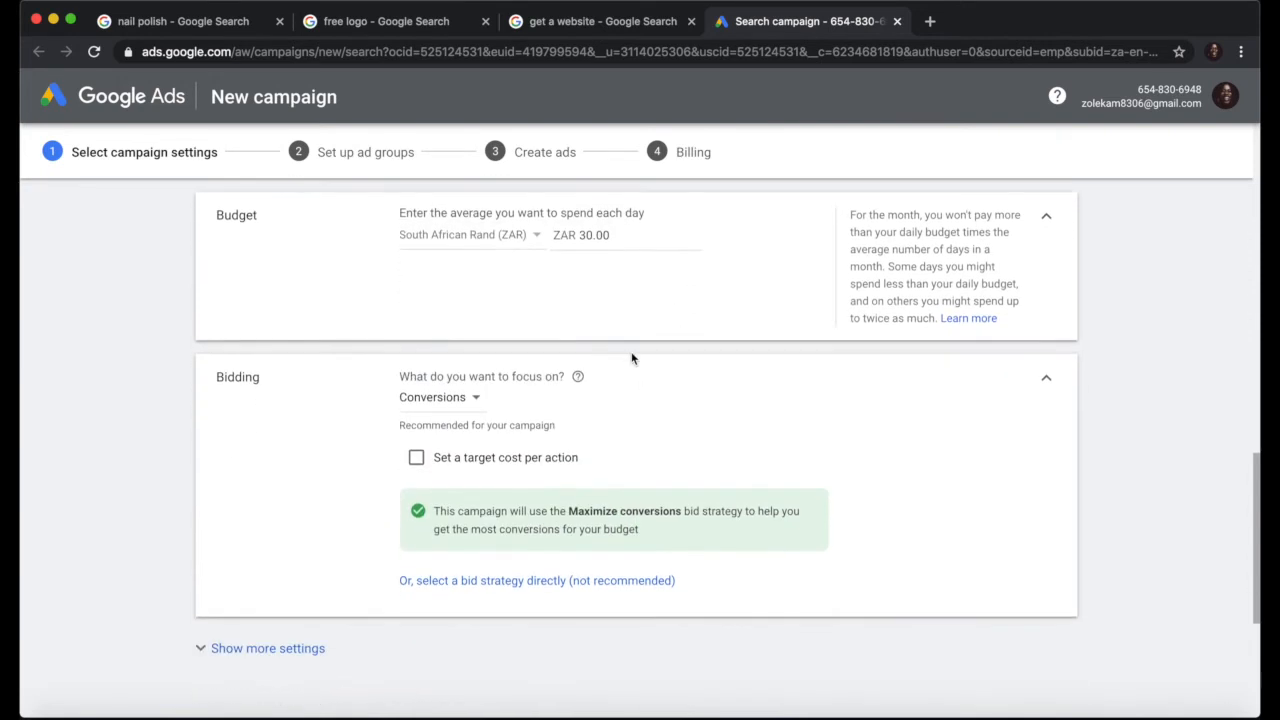
pyautogui.scroll(1, 631, 358)
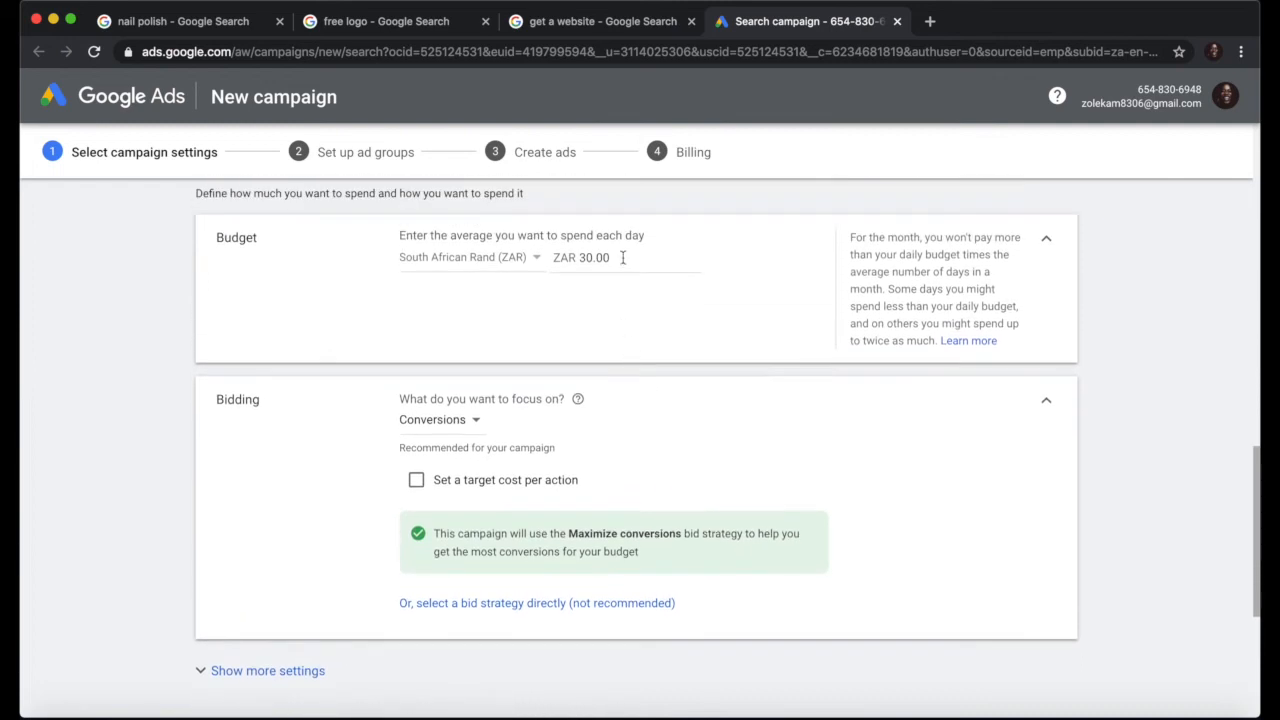
pyautogui.moveTo(611, 257); pyautogui.dragTo(576, 257)
pyautogui.write('300')
pyautogui.click(664, 345)
pyautogui.moveTo(627, 258); pyautogui.dragTo(527, 268)
pyautogui.write('30')
pyautogui.click(595, 299)
# Step: Switch bidding focus to Clicks and cap the maximum CPC bid at ZAR 2.00
pyautogui.scroll(-1, 644, 412)
pyautogui.scroll(-2, 644, 412)
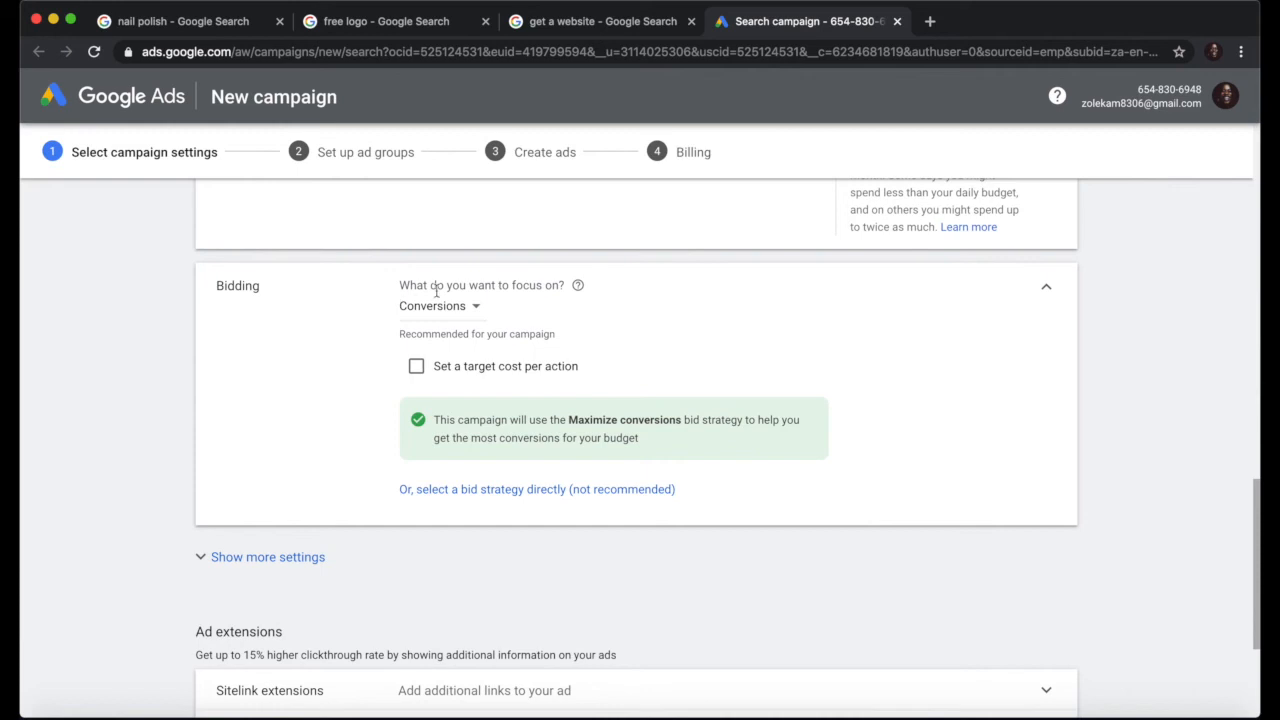
pyautogui.click(462, 308)
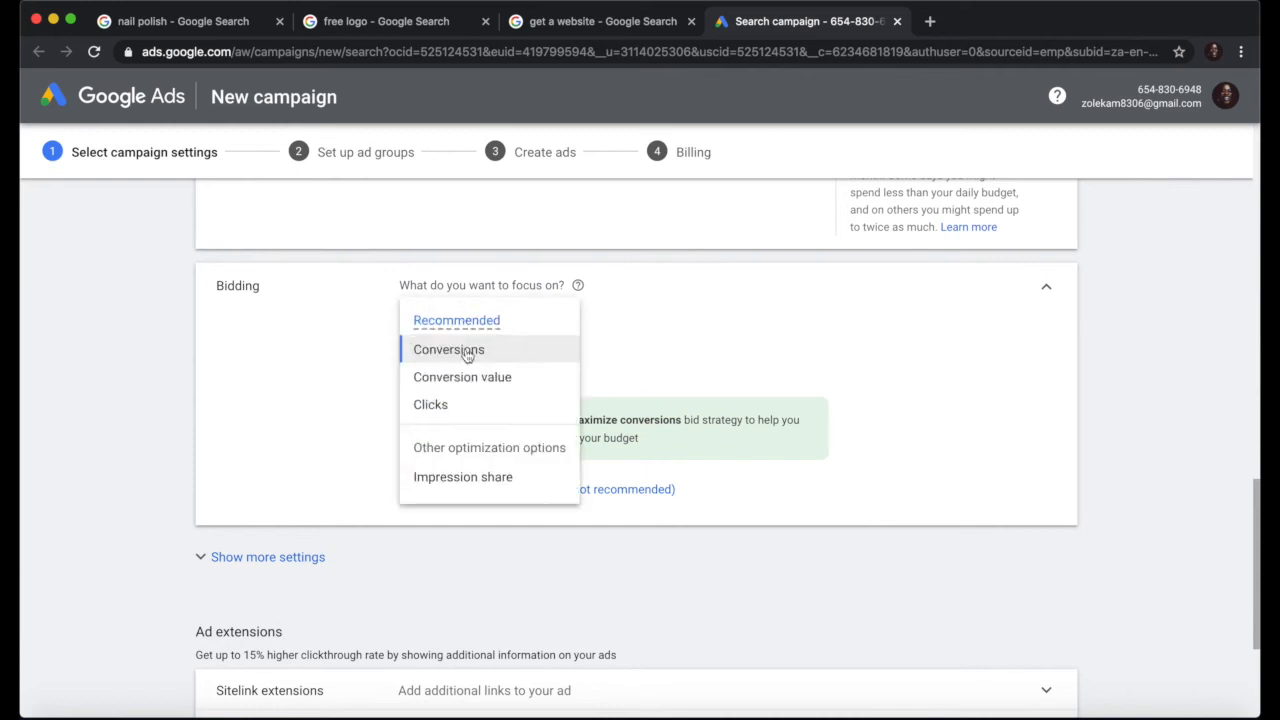
pyautogui.click(447, 405)
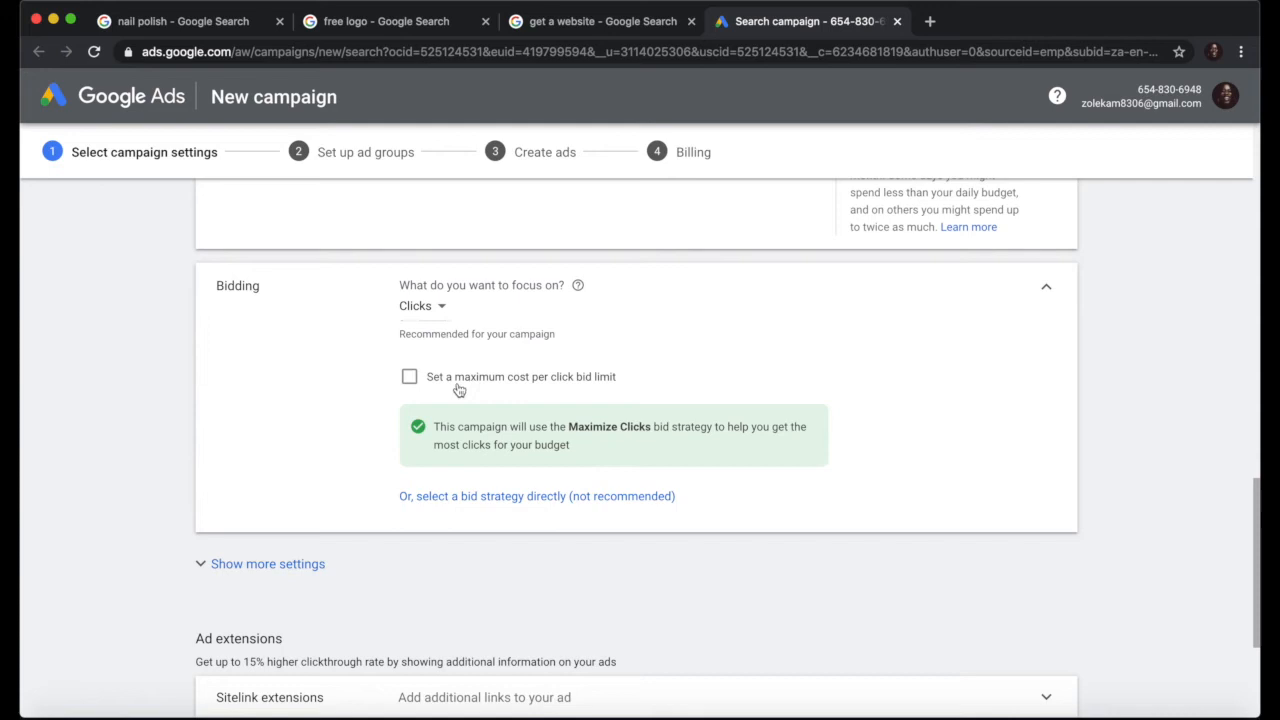
pyautogui.click(410, 379)
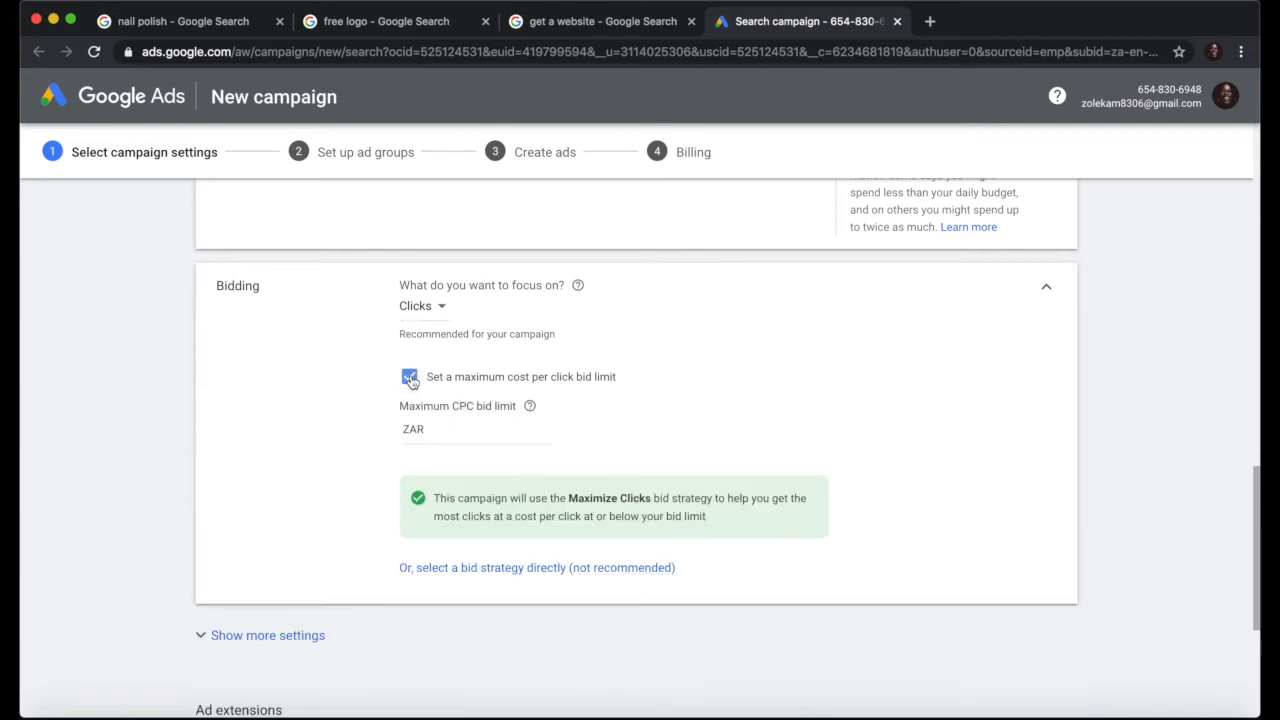
pyautogui.click(522, 430)
pyautogui.scroll(1, 523, 435)
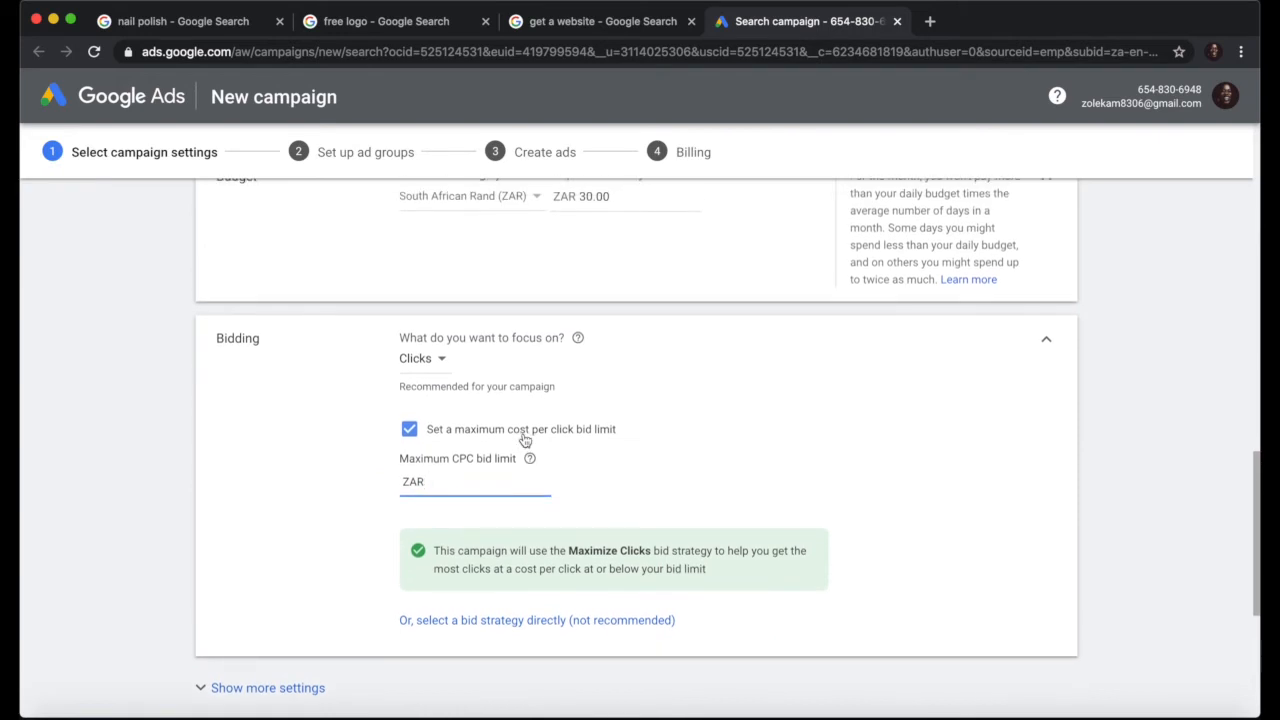
pyautogui.write('2')
pyautogui.click(716, 485)
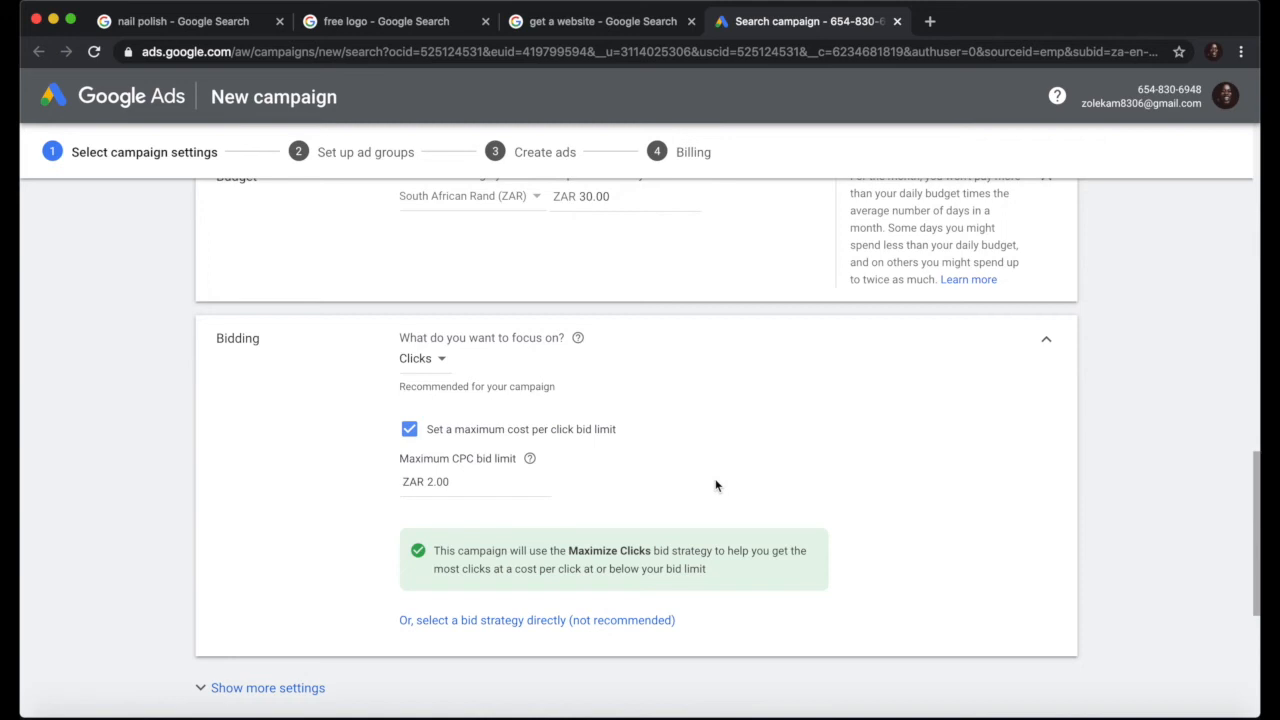
pyautogui.scroll(-1, 716, 485)
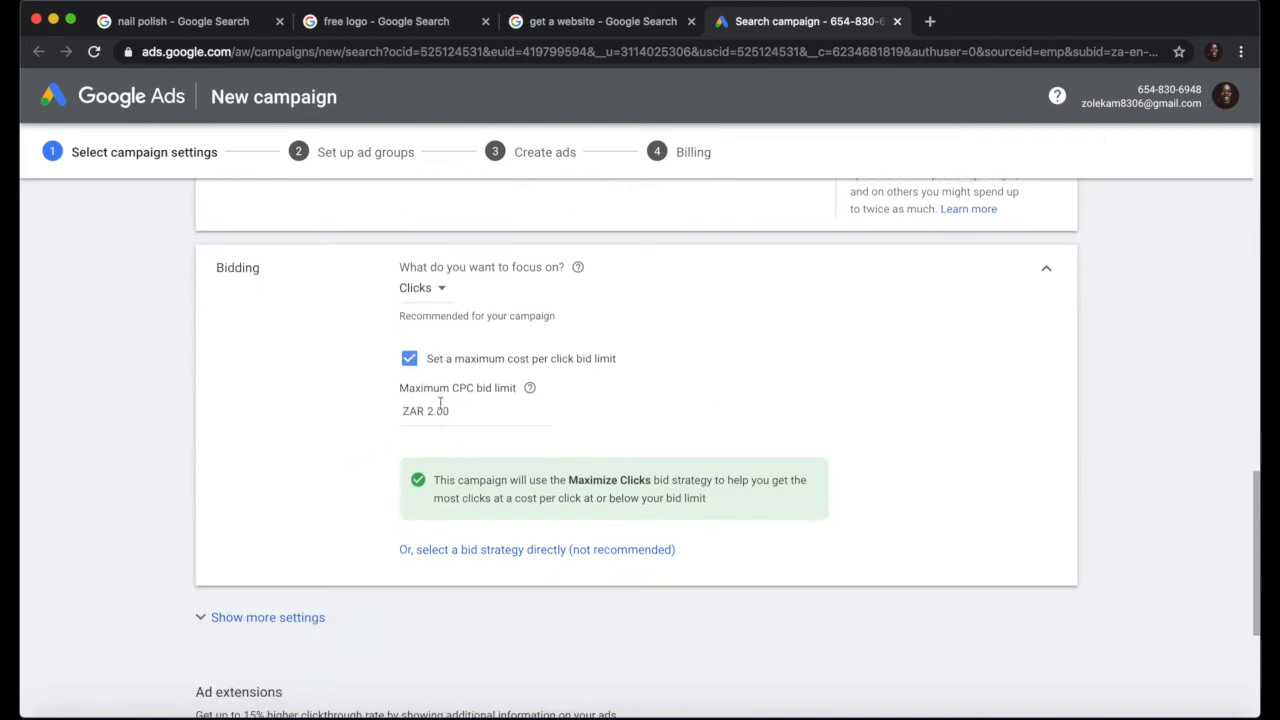
pyautogui.scroll(-5, 439, 403)
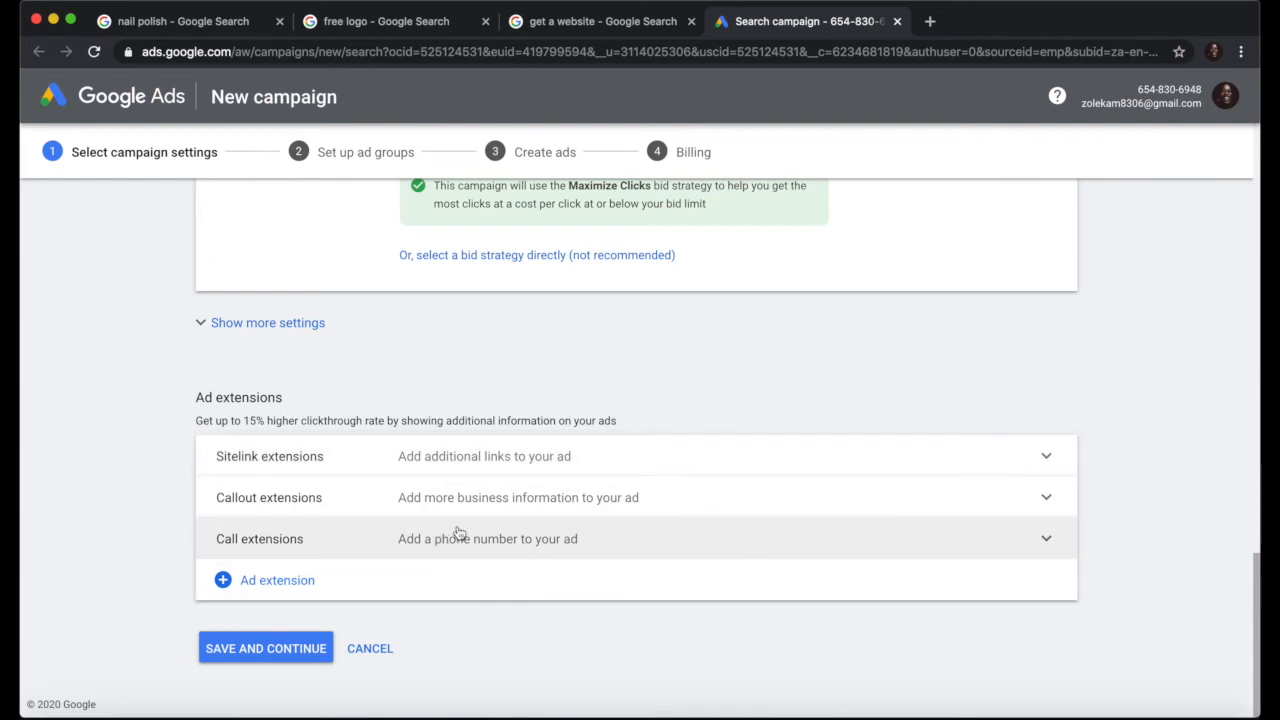
# Step: Save the Website traffic-Search-1 campaign settings and continue to ad group setup
pyautogui.click(275, 648)
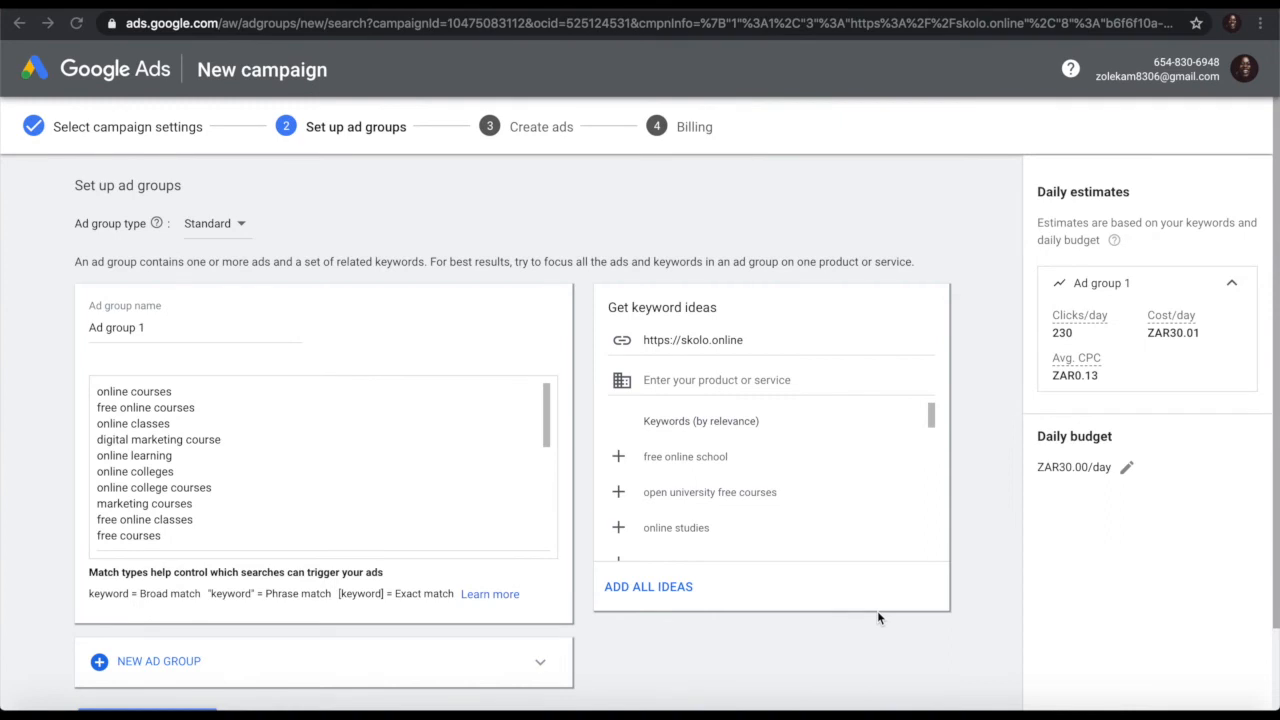
pyautogui.scroll(-2, 878, 617)
pyautogui.scroll(2, 877, 617)
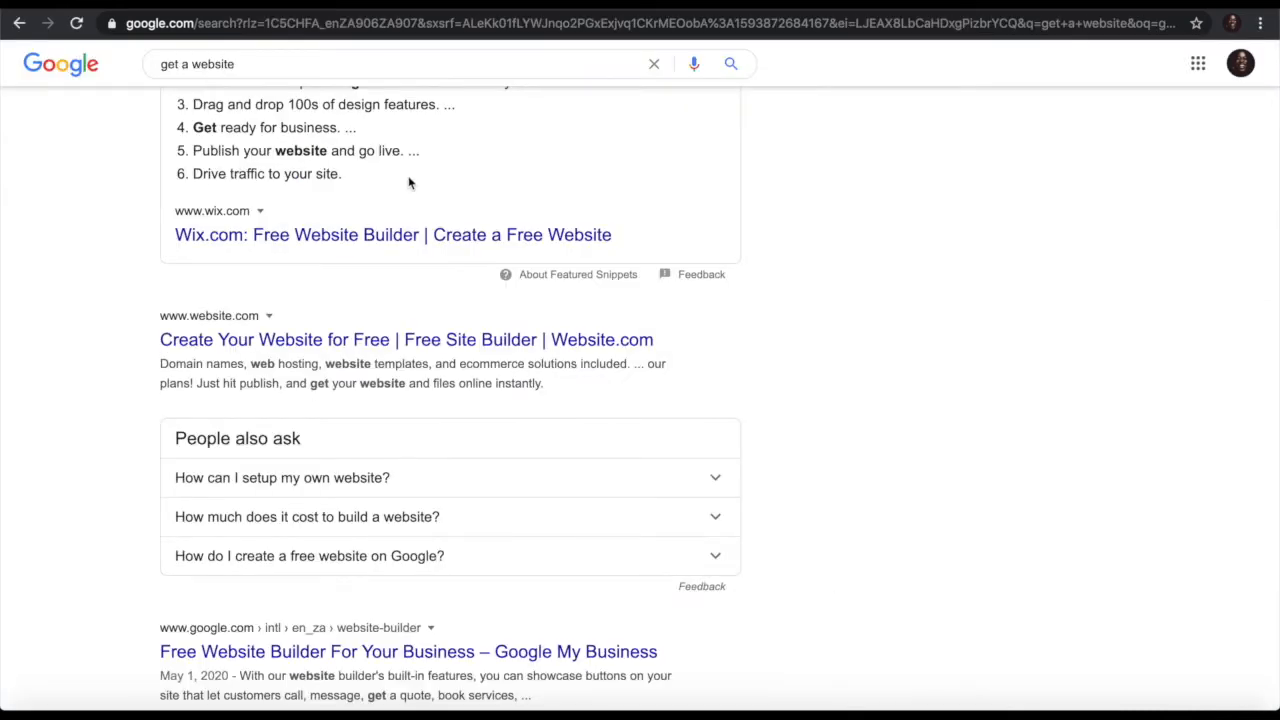
pyautogui.scroll(1, 340, 238)
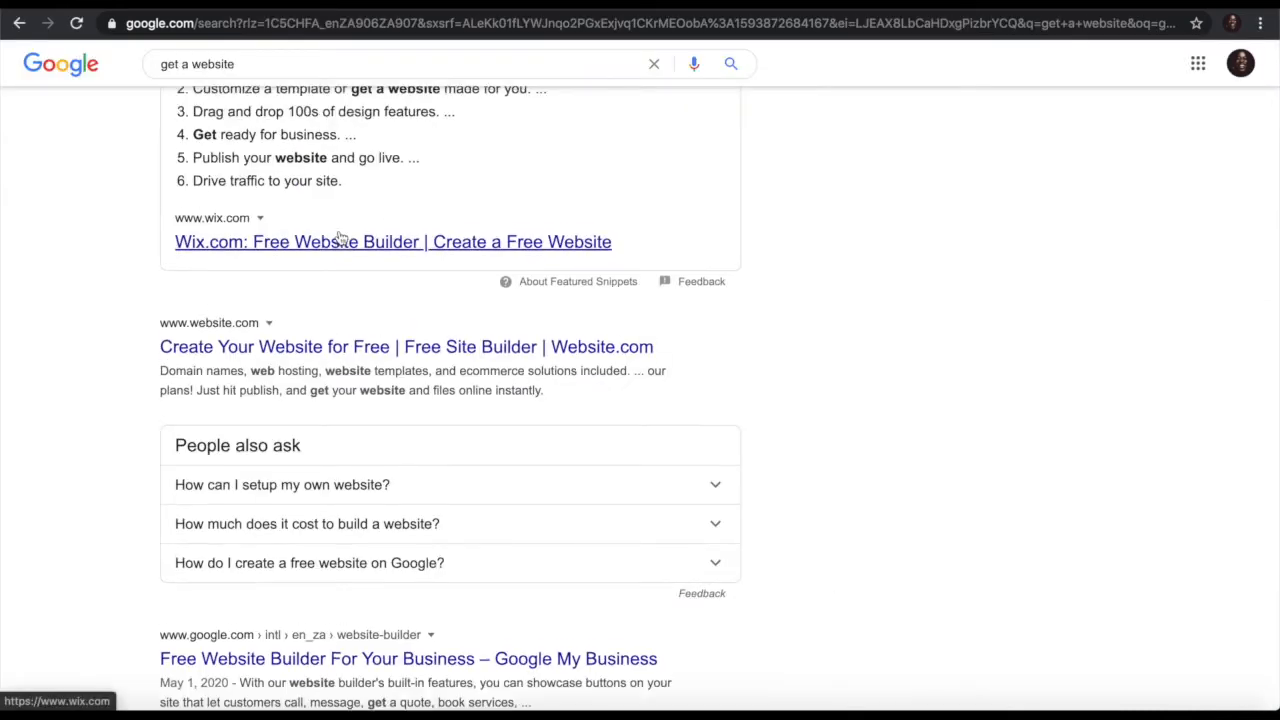
pyautogui.scroll(10, 340, 238)
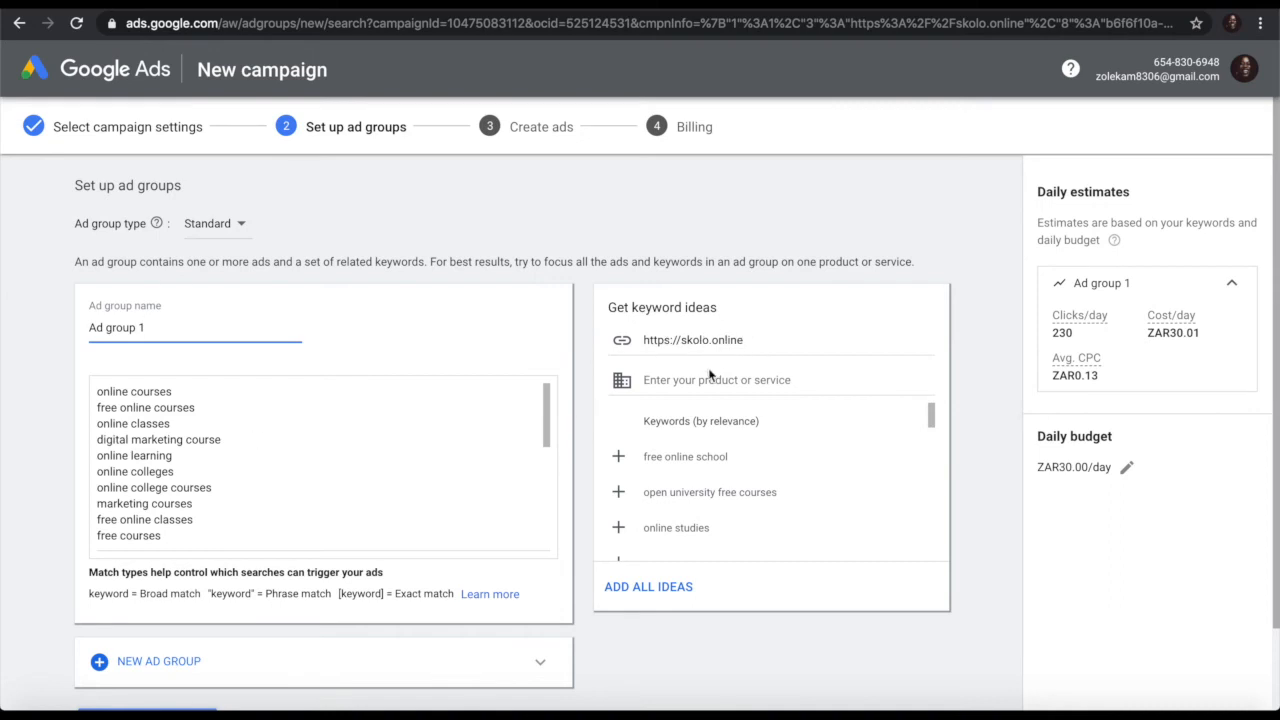
pyautogui.scroll(-1, 160, 496)
pyautogui.scroll(1, 160, 496)
pyautogui.scroll(-2, 265, 464)
pyautogui.scroll(-2, 265, 464)
pyautogui.scroll(3, 265, 464)
pyautogui.scroll(-1, 265, 464)
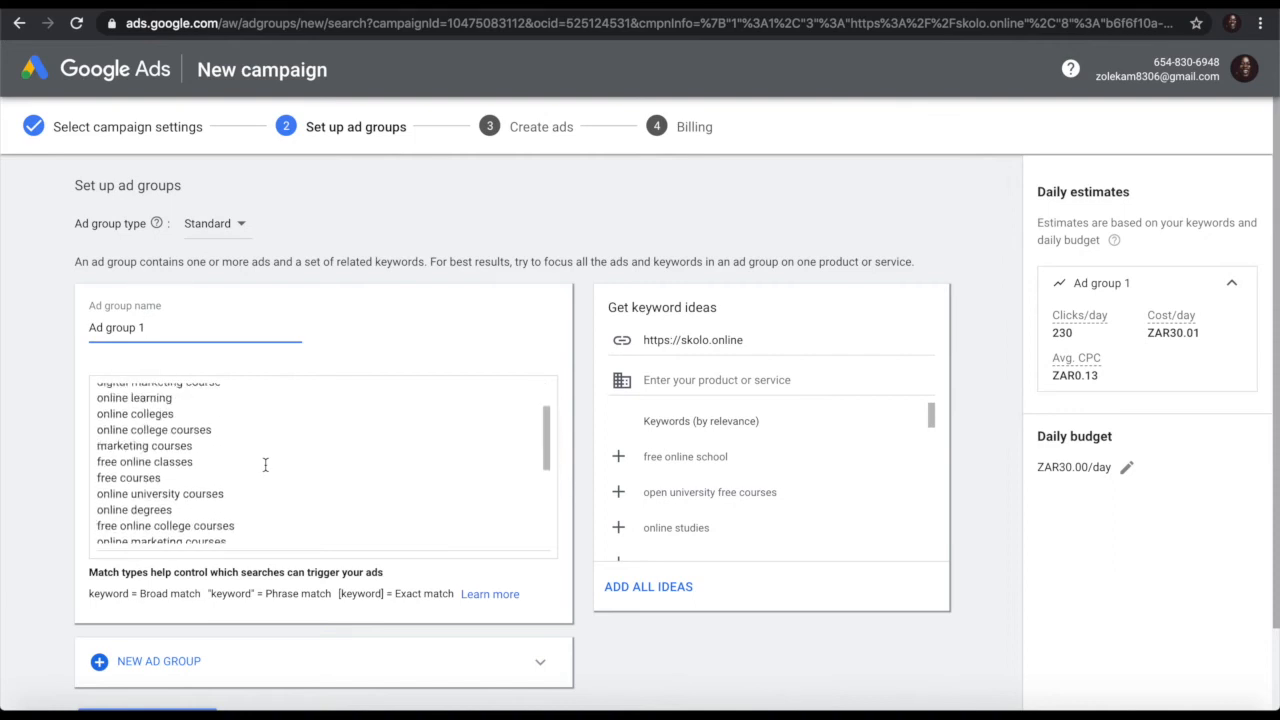
pyautogui.scroll(2, 265, 464)
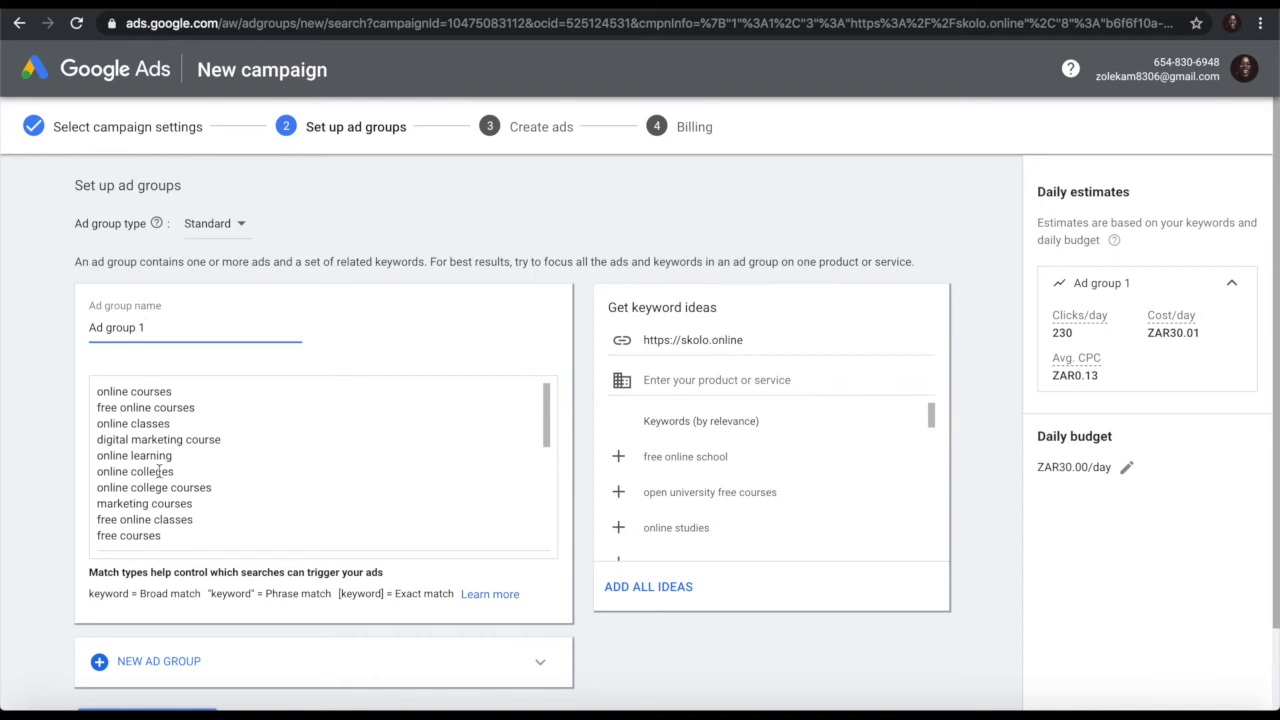
pyautogui.scroll(-3, 158, 470)
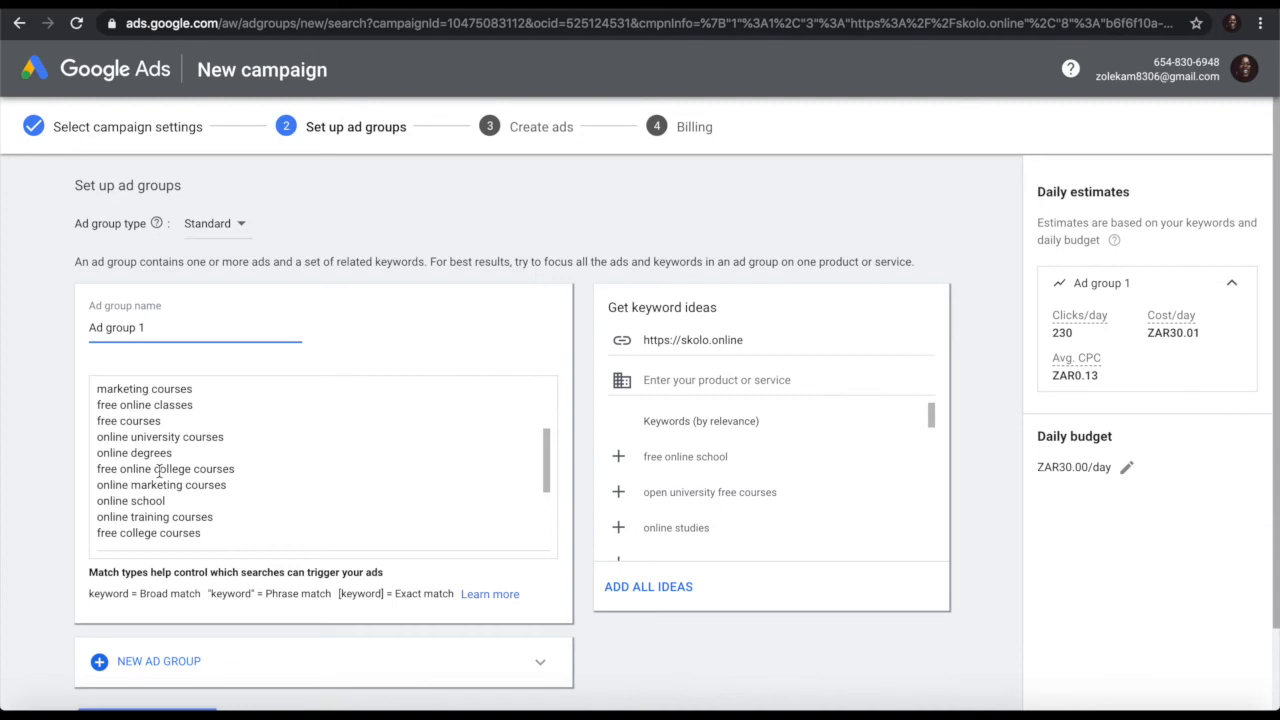
pyautogui.scroll(3, 180, 445)
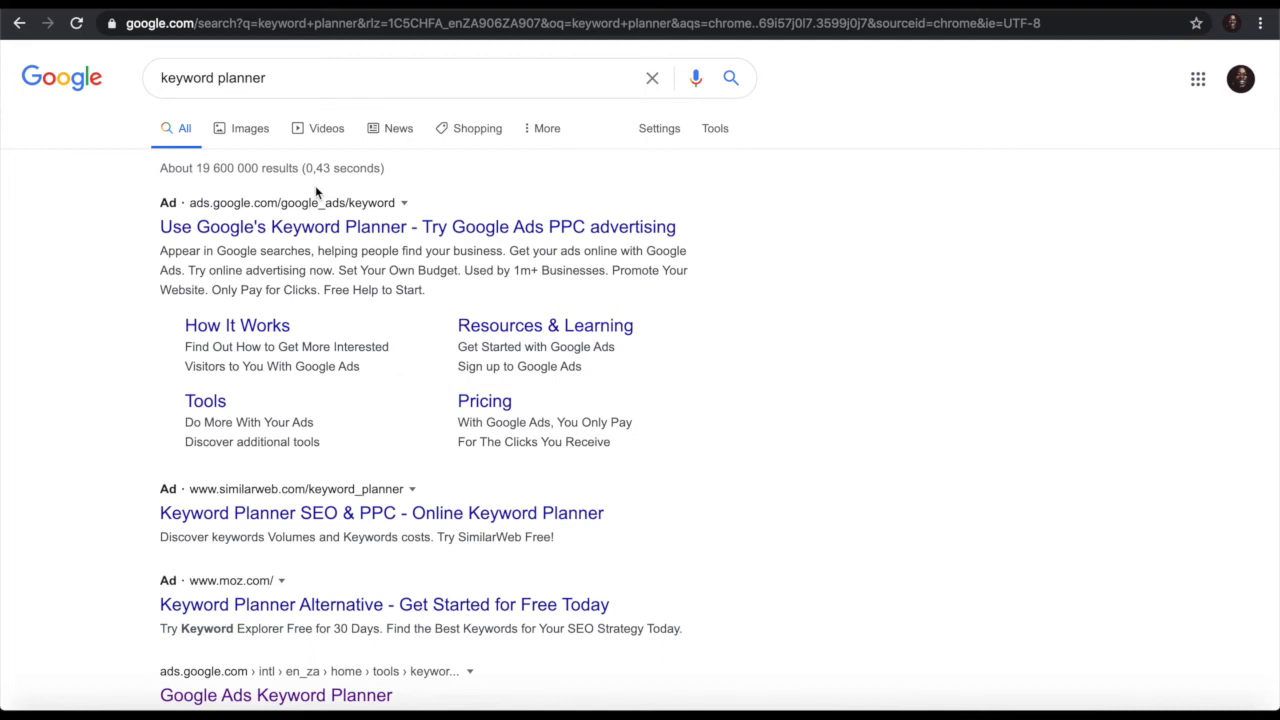
# Step: Open the Google Ads Keyword Planner search result and launch the Keyword Planner tool
pyautogui.scroll(-1, 358, 394)
pyautogui.scroll(1, 360, 396)
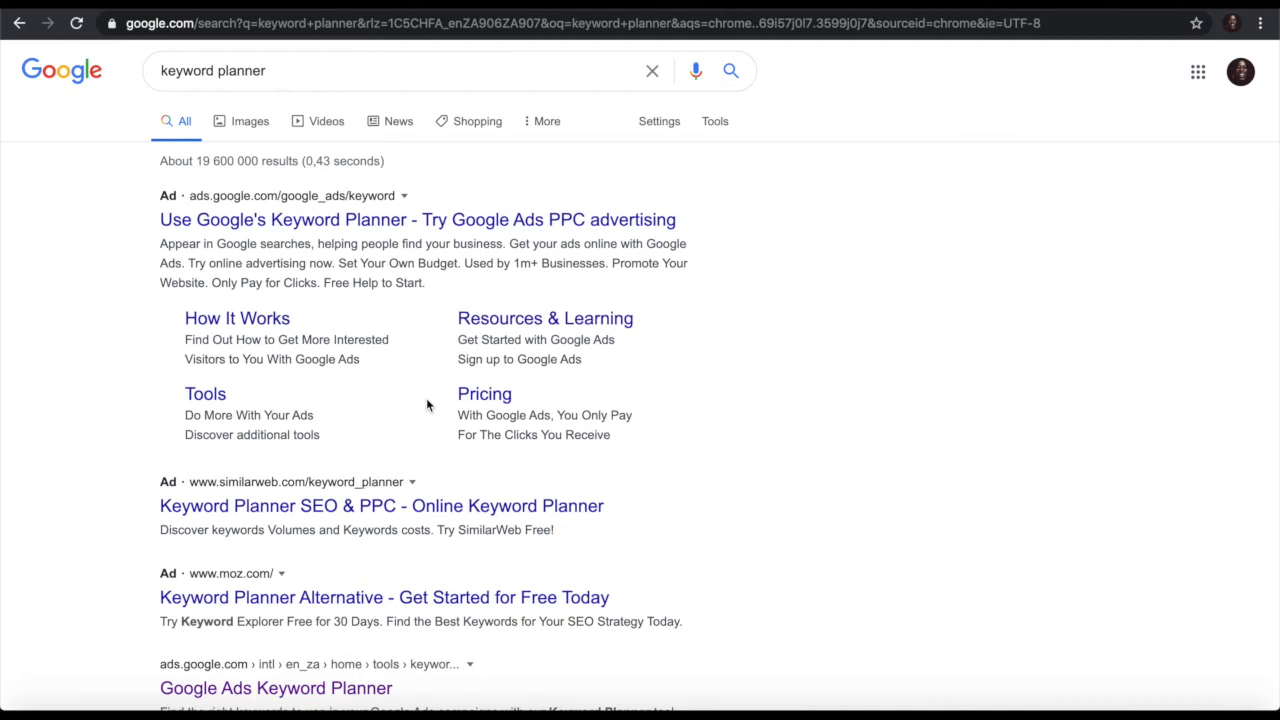
pyautogui.scroll(-2, 426, 400)
pyautogui.scroll(2, 428, 406)
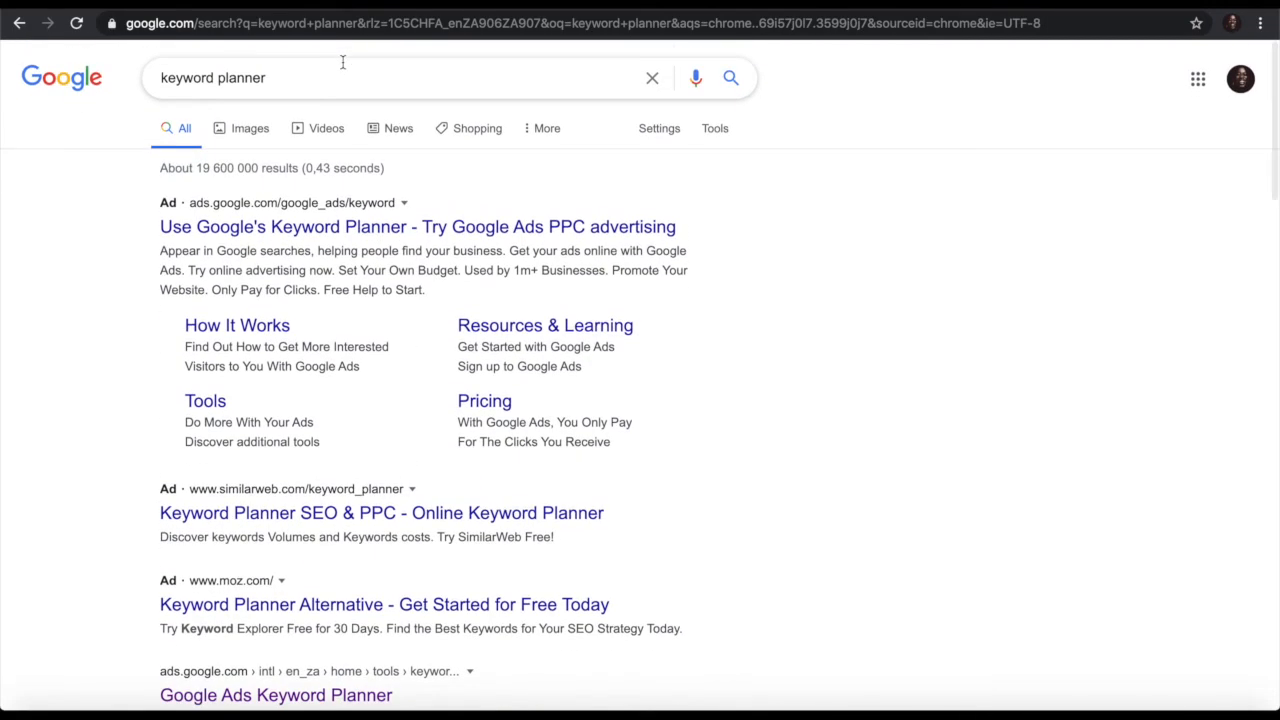
pyautogui.scroll(-1, 298, 408)
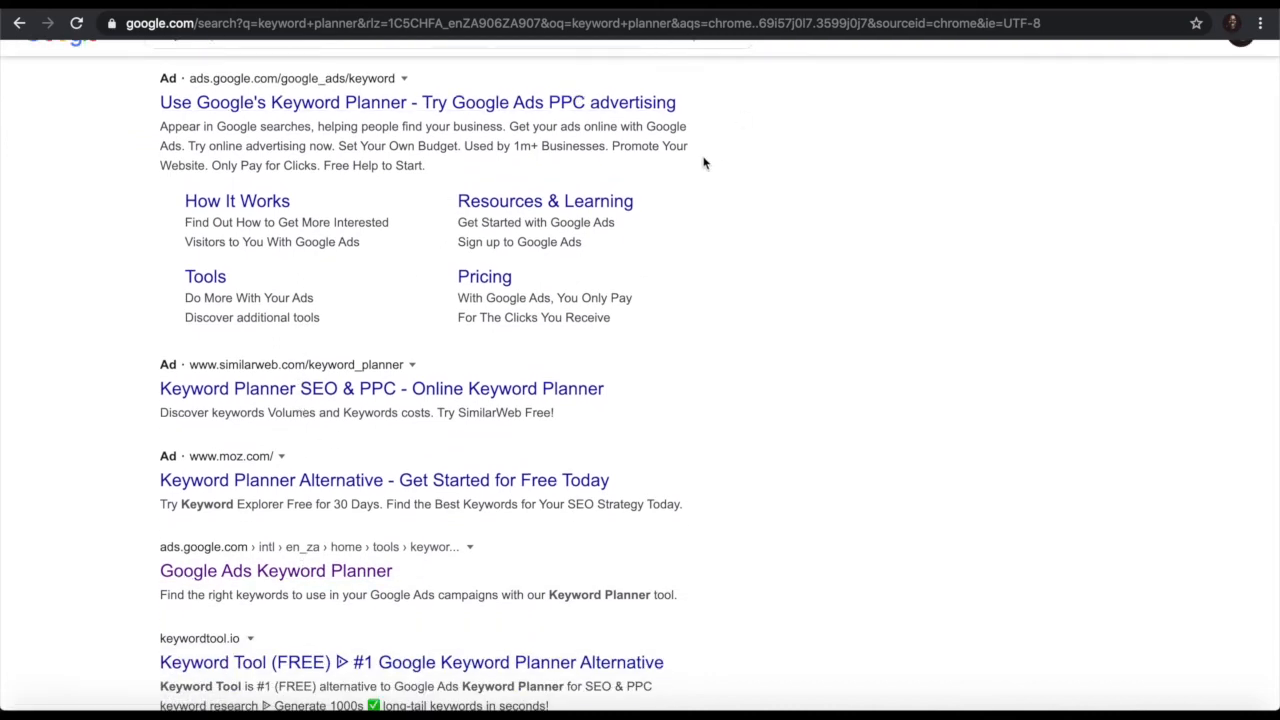
pyautogui.click(255, 572)
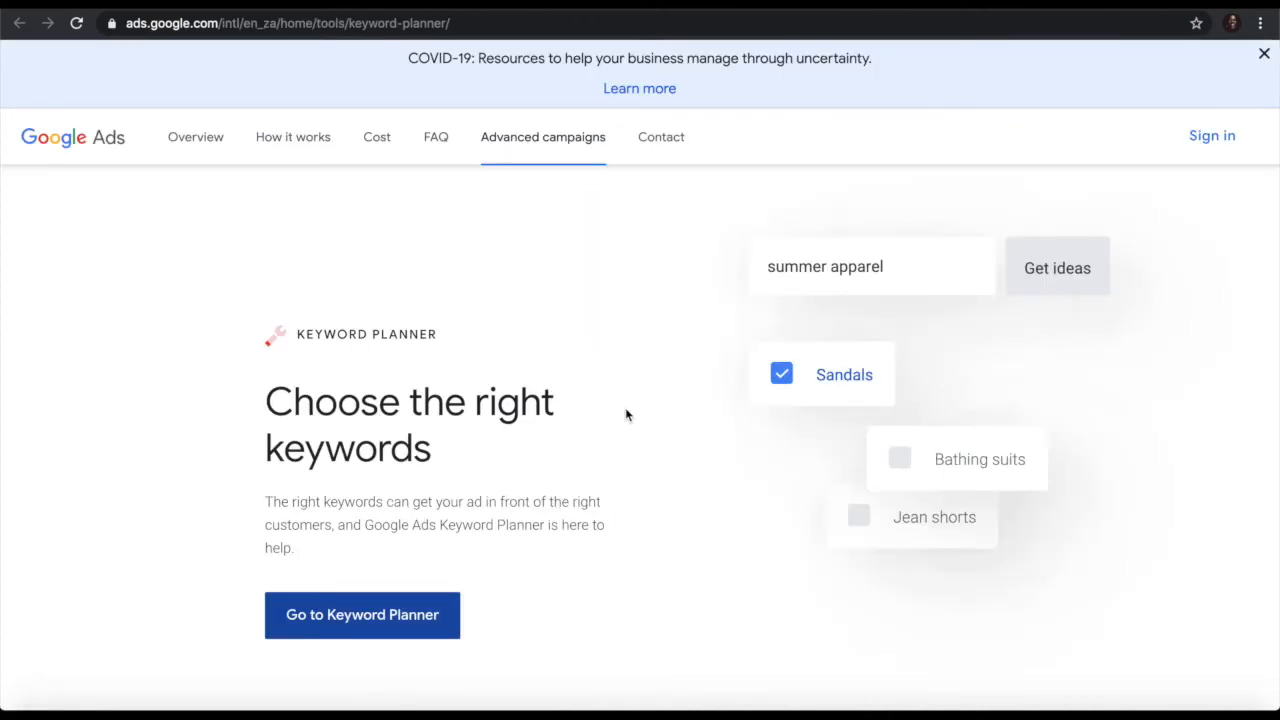
pyautogui.scroll(-1, 625, 407)
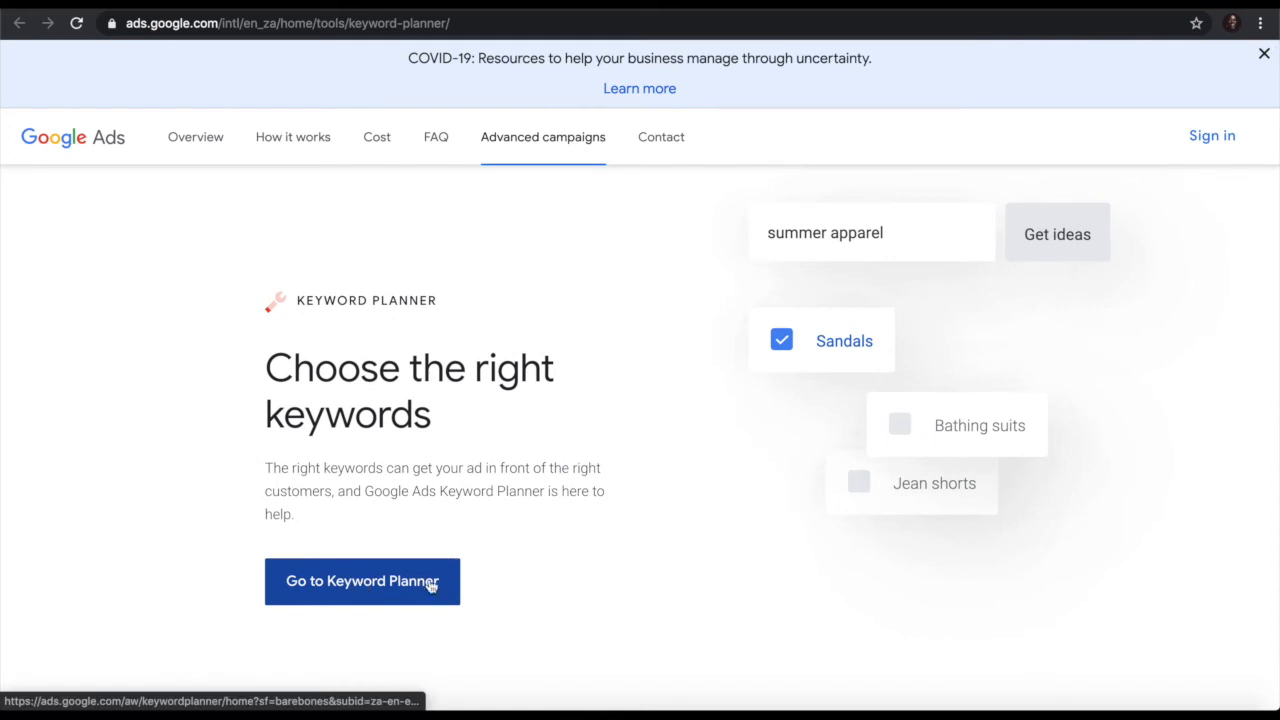
pyautogui.click(379, 592)
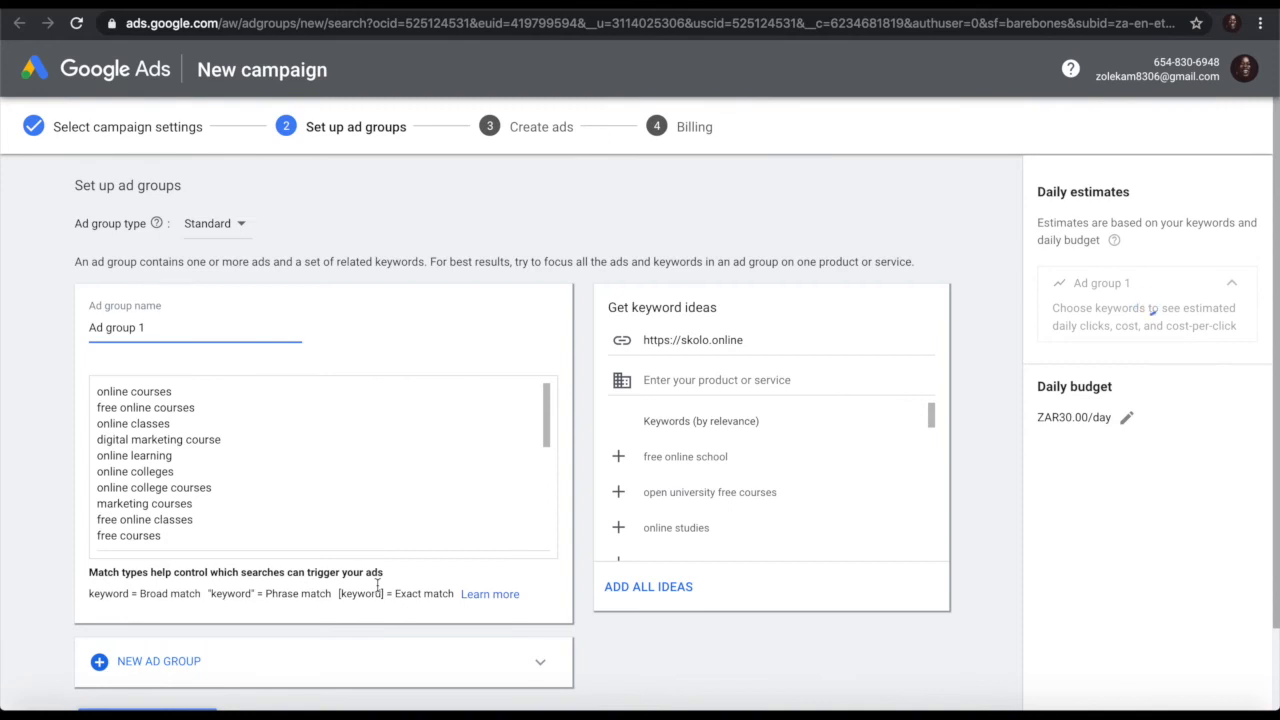
# Step: Review Ad group 1's keyword list, then switch to the 'Choose the right keywords' Keyword Planner page
pyautogui.scroll(-10, 537, 418)
pyautogui.scroll(10, 537, 418)
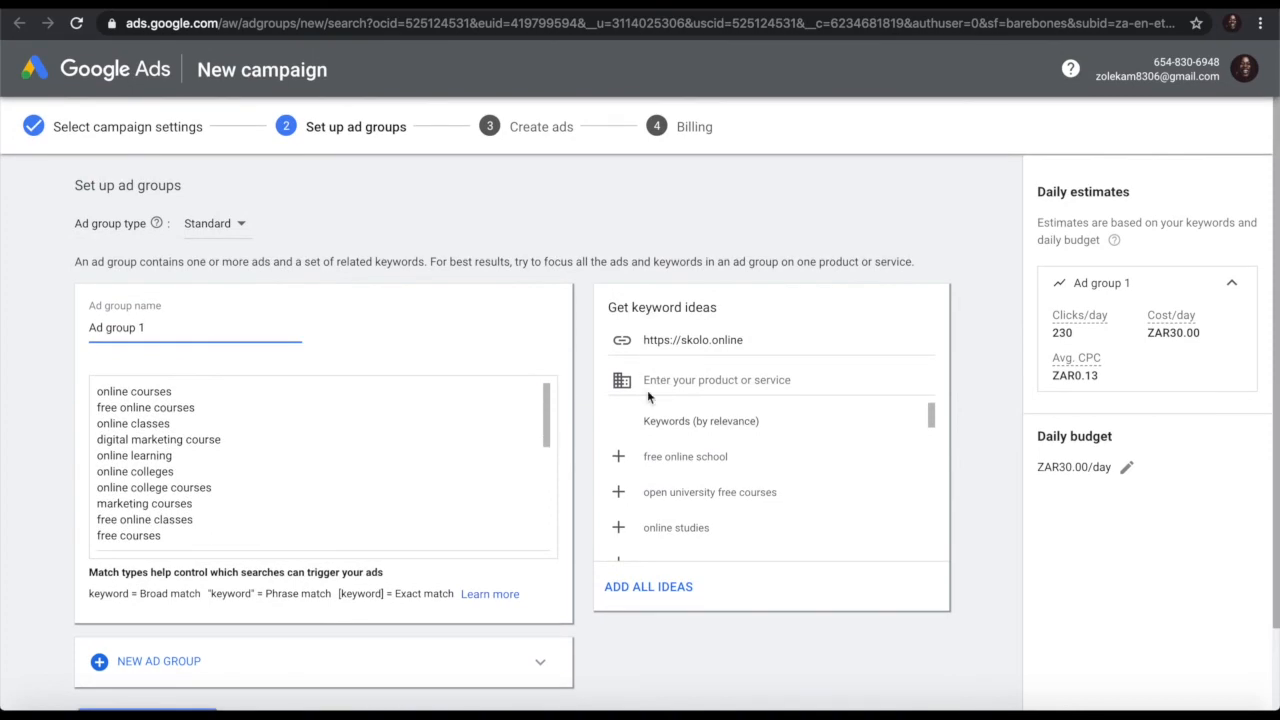
pyautogui.click(961, 9)
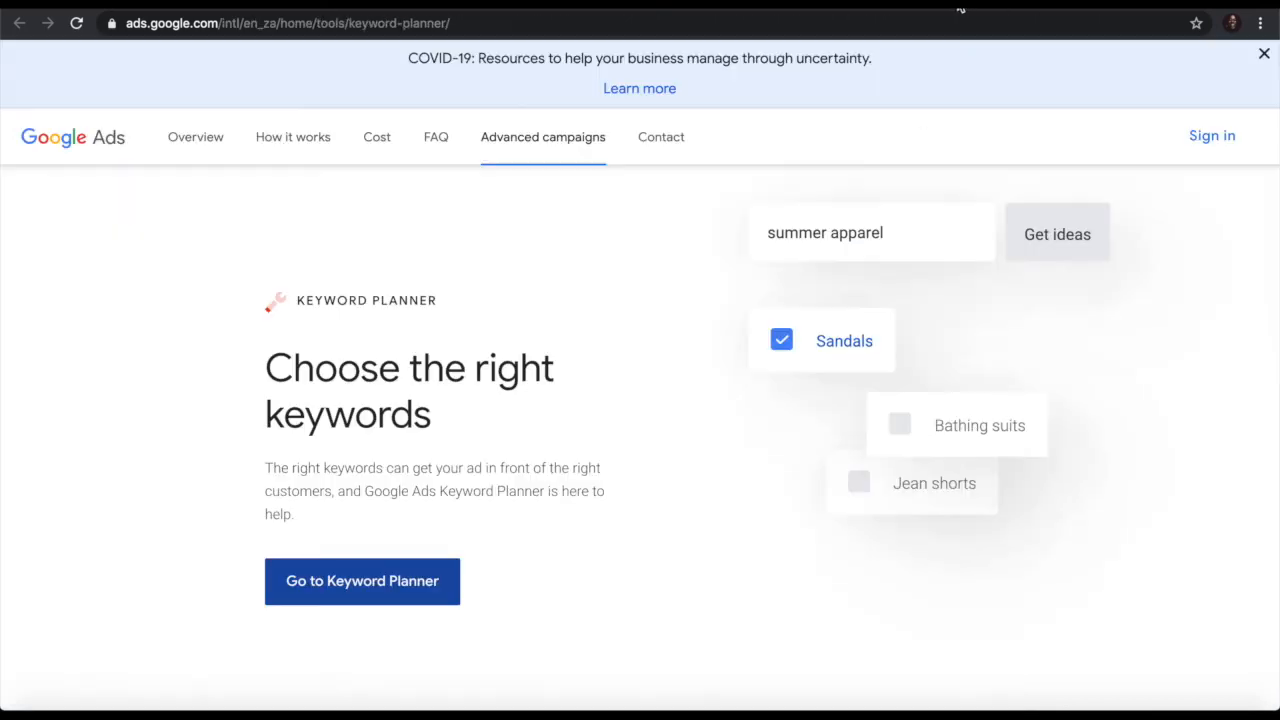
pyautogui.hotkey('ctrl', 'shift', 'Tab')
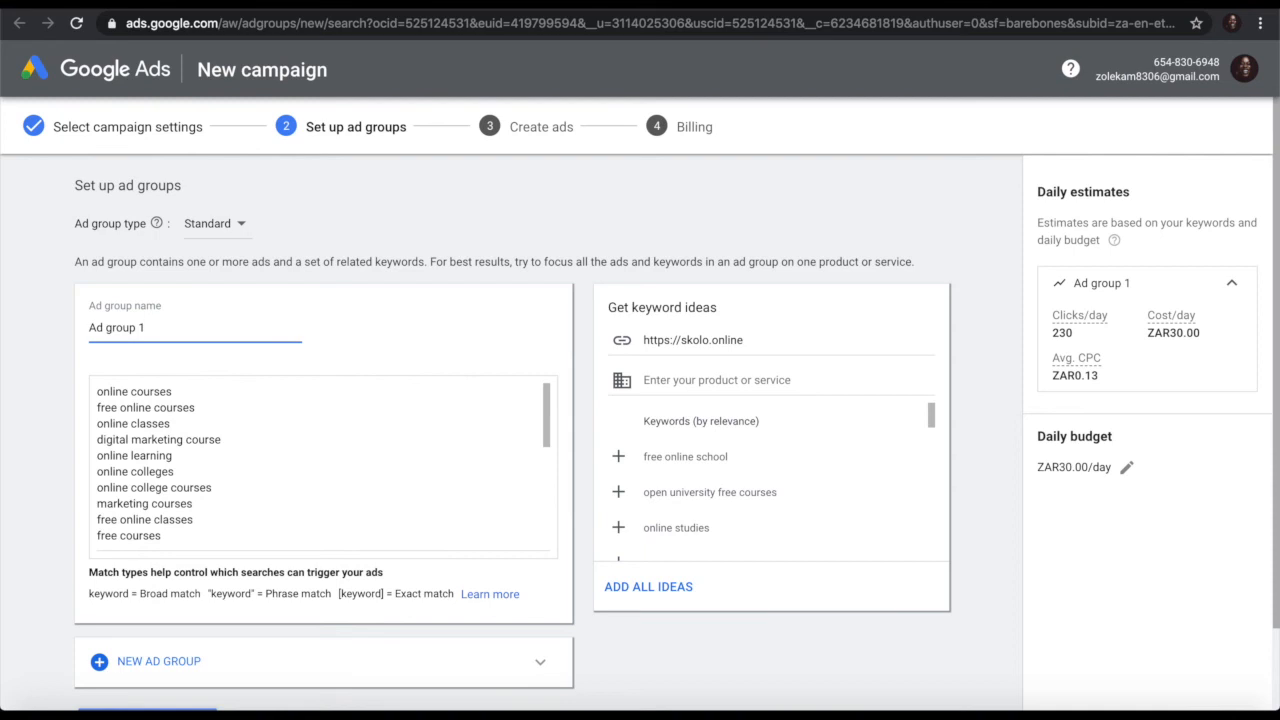
pyautogui.hotkey('ctrl', 'Tab')
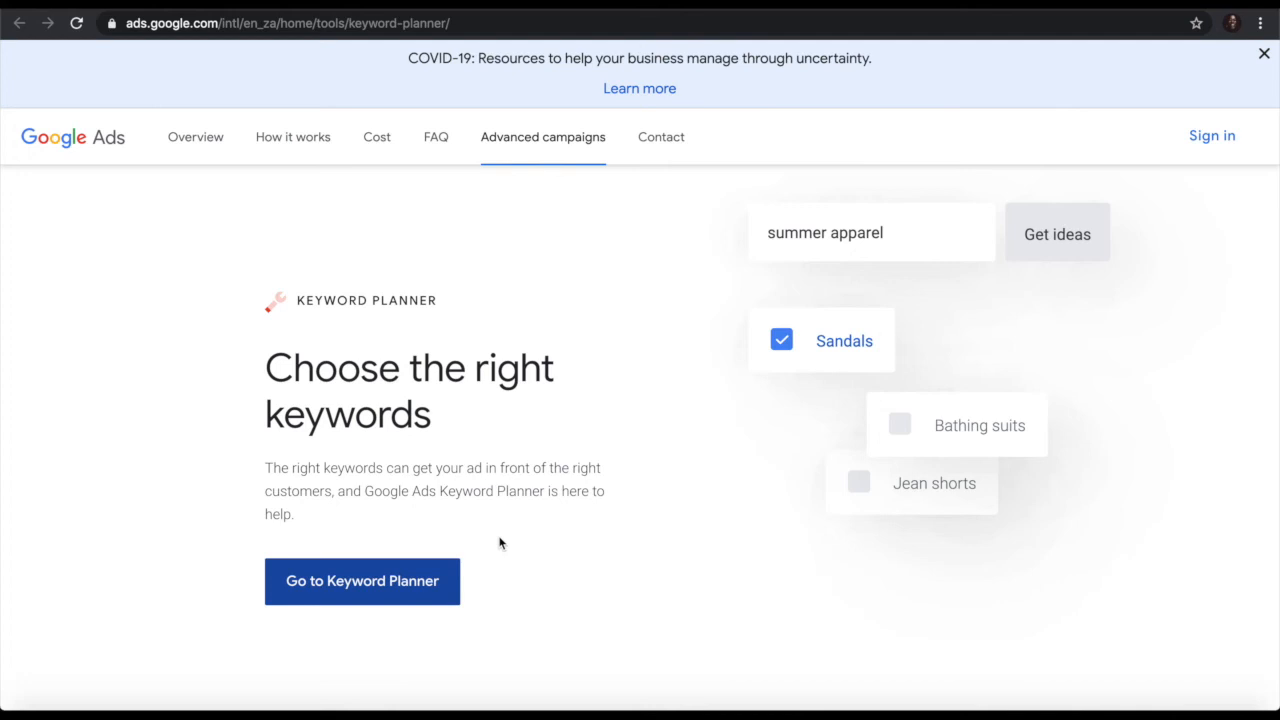
# Step: Get Keyword Planner ideas for the seed keywords 'online learning' and 'create a website'
pyautogui.click(377, 600)
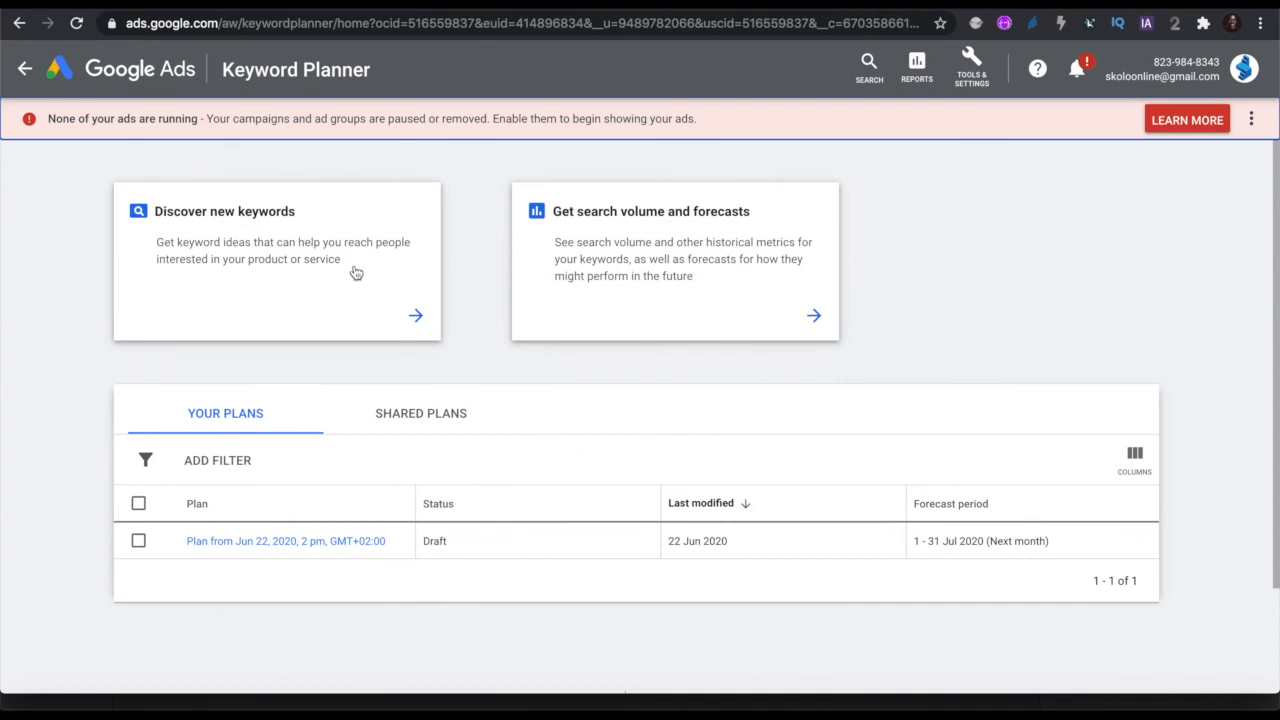
pyautogui.click(418, 319)
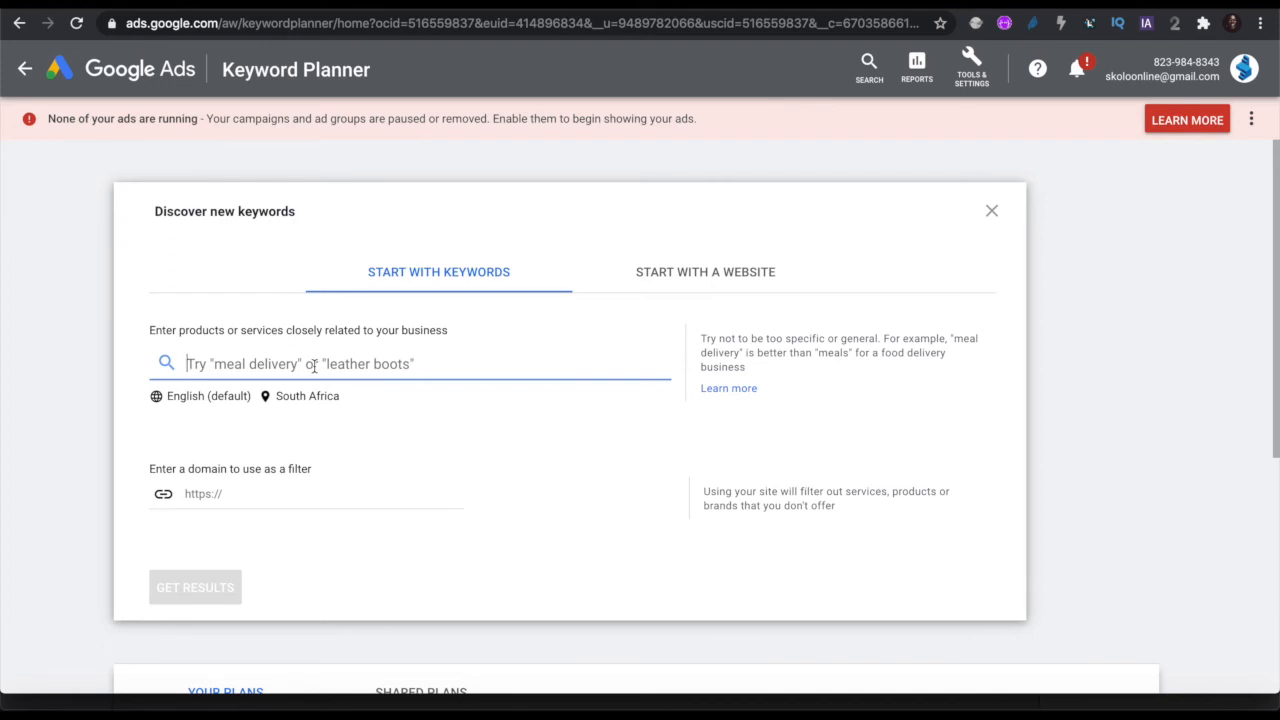
pyautogui.write('online learning')
pyautogui.press('Return')
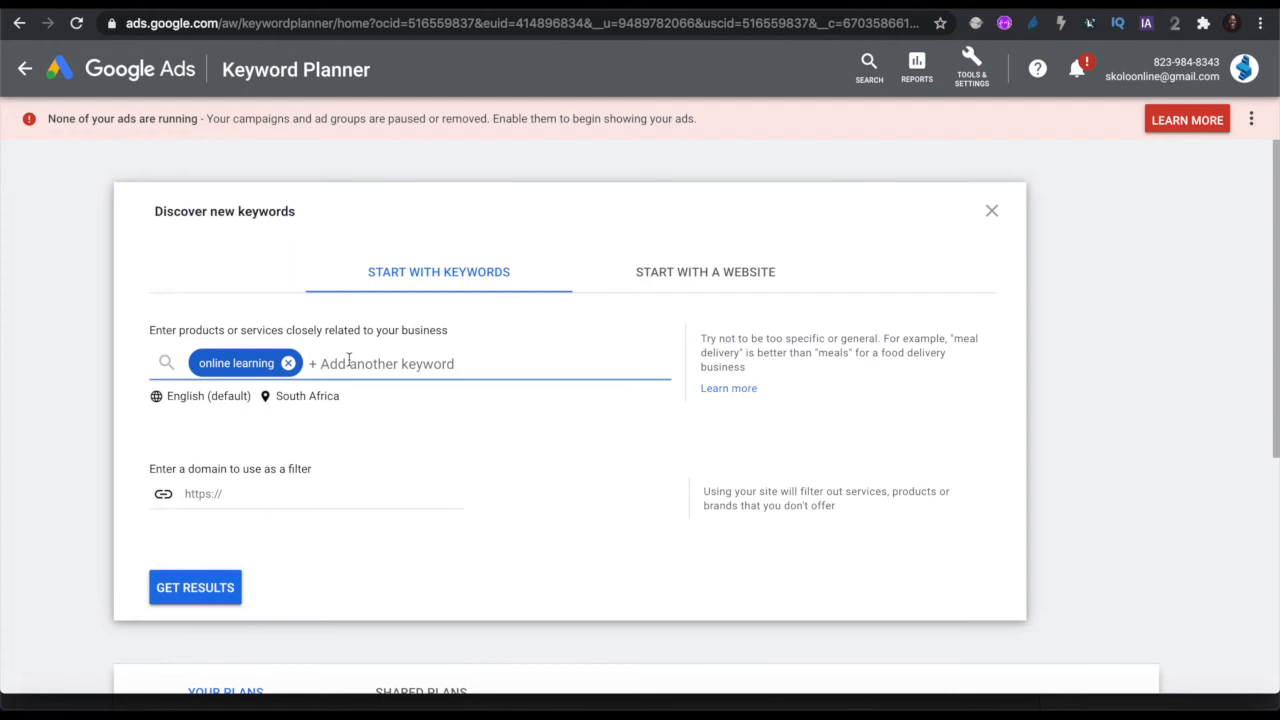
pyautogui.write('website des')
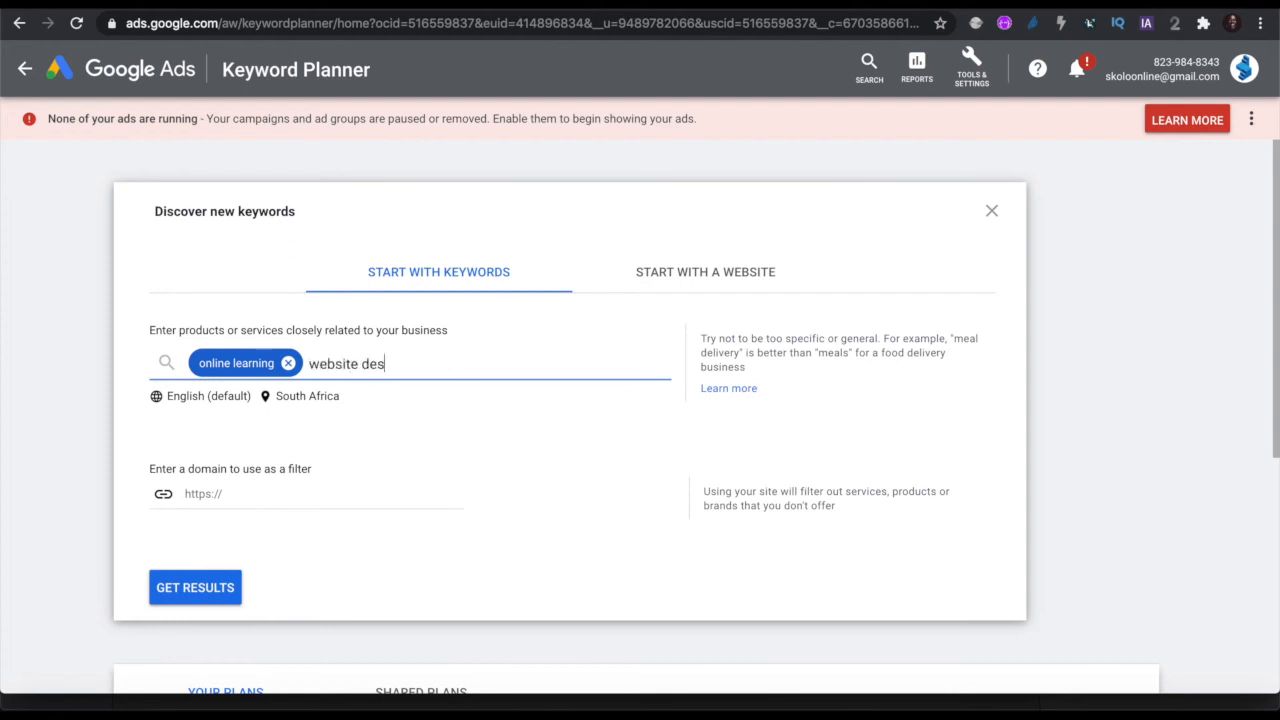
pyautogui.press('BackSpace')
pyautogui.press('BackSpace')
pyautogui.press('BackSpace')
pyautogui.press('BackSpace')
pyautogui.write('create a website')
pyautogui.press('Return')
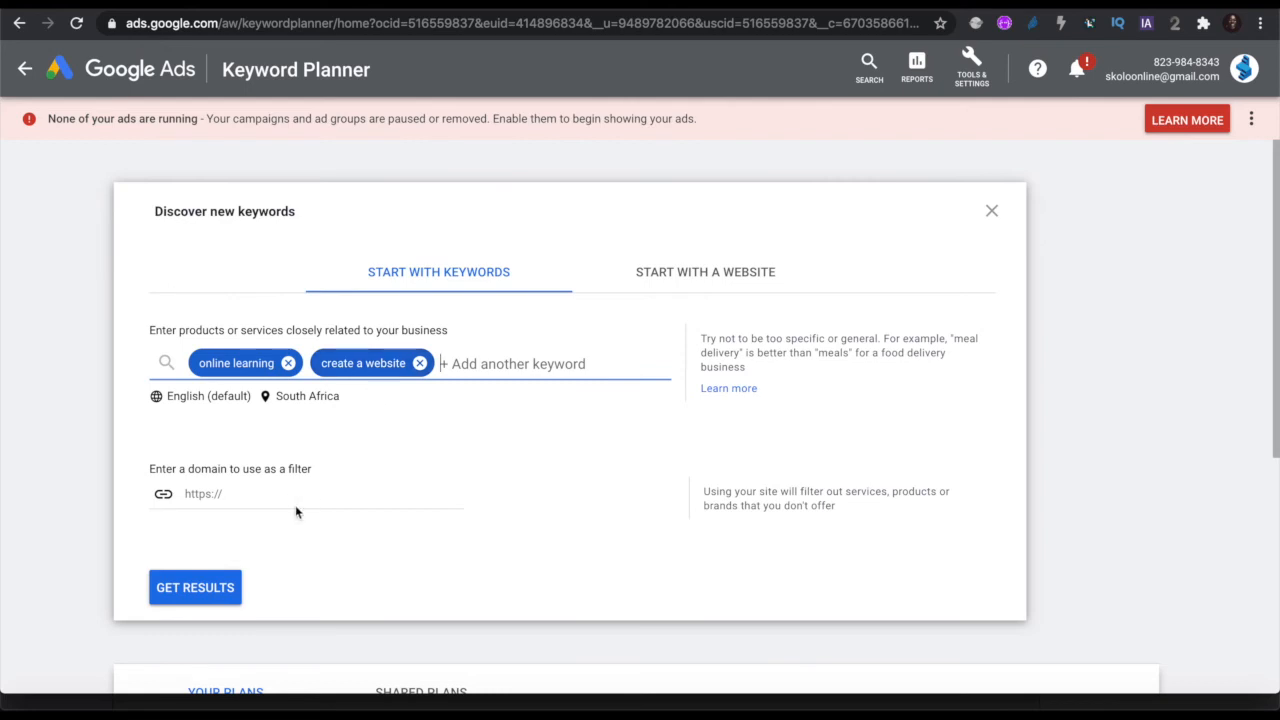
pyautogui.scroll(-1, 294, 514)
pyautogui.click(193, 507)
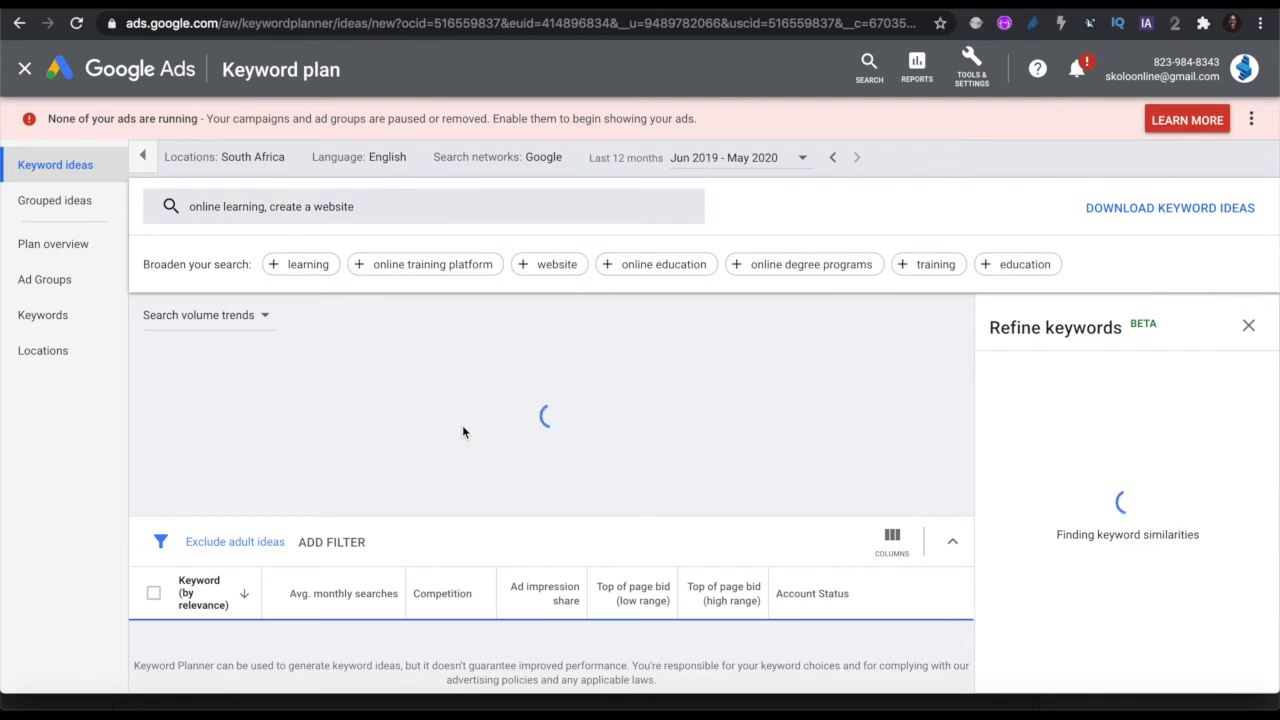
# Step: Review the search volume chart and the 1,181 keyword ideas with their competition and bids
pyautogui.scroll(-3, 509, 517)
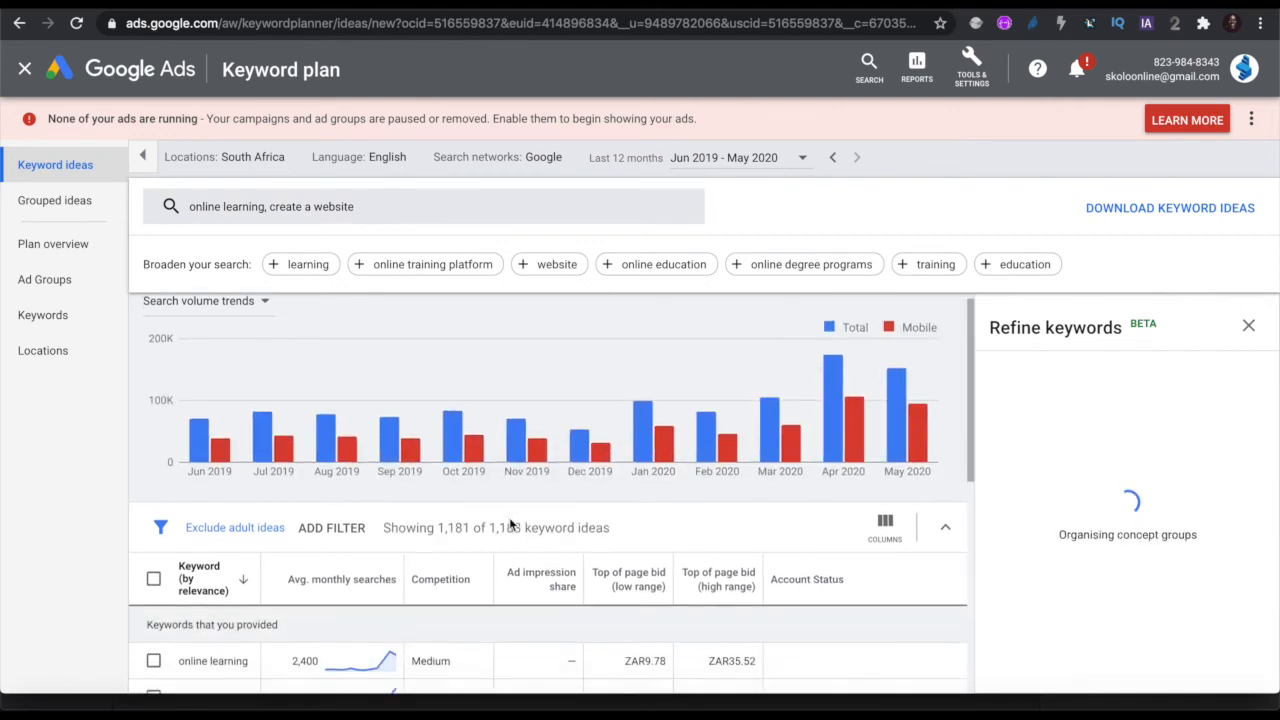
pyautogui.scroll(3, 509, 517)
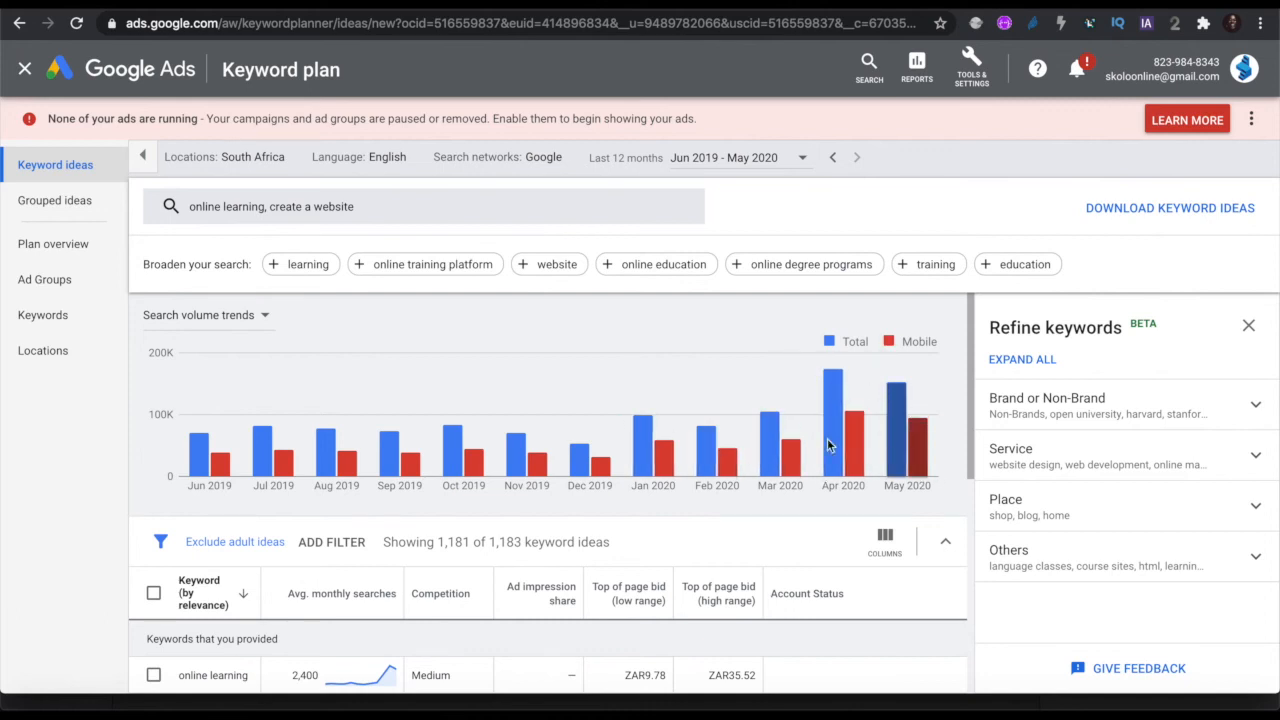
pyautogui.scroll(-1, 713, 515)
pyautogui.scroll(1, 713, 515)
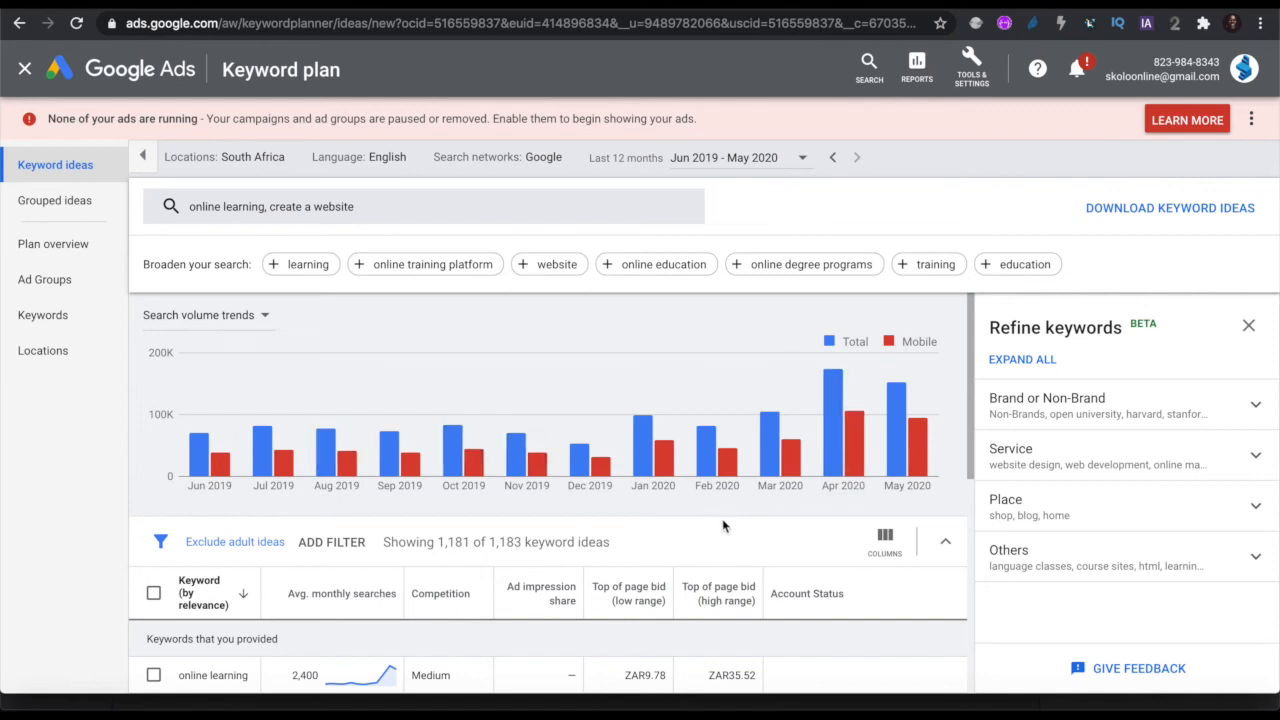
pyautogui.scroll(-4, 726, 528)
pyautogui.scroll(-1, 655, 537)
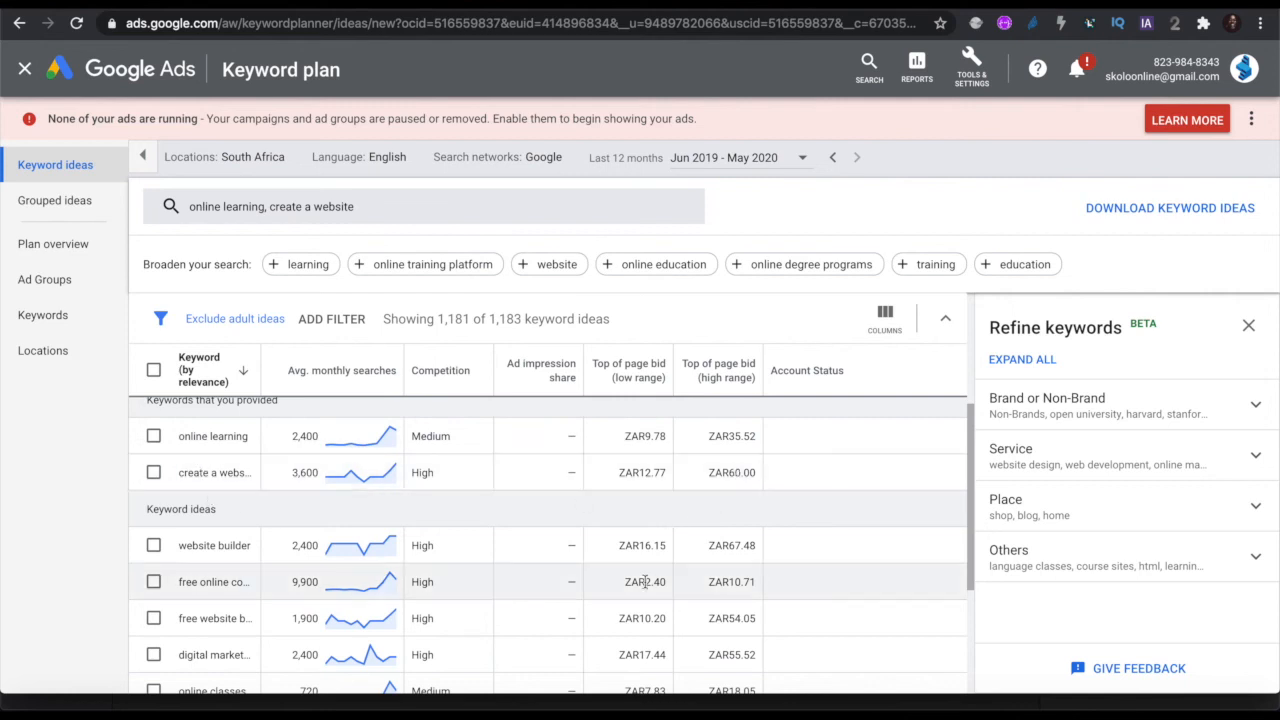
pyautogui.scroll(-1, 737, 470)
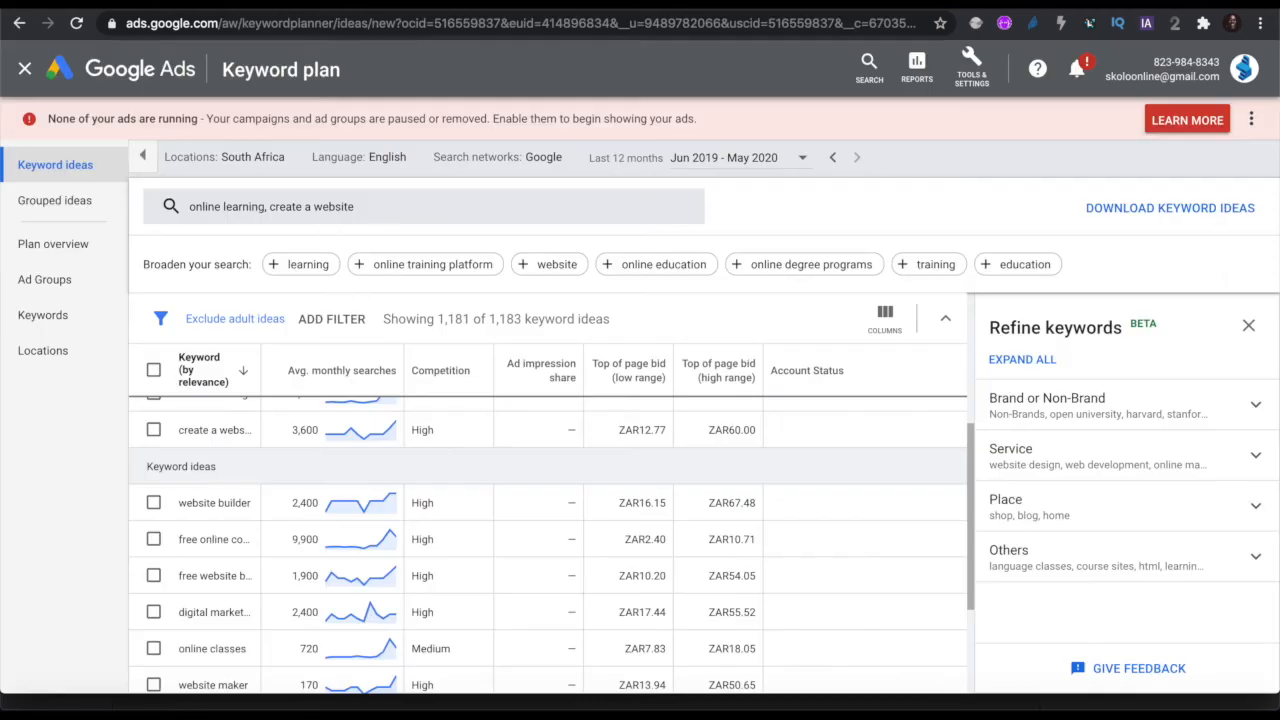
pyautogui.scroll(1, 447, 497)
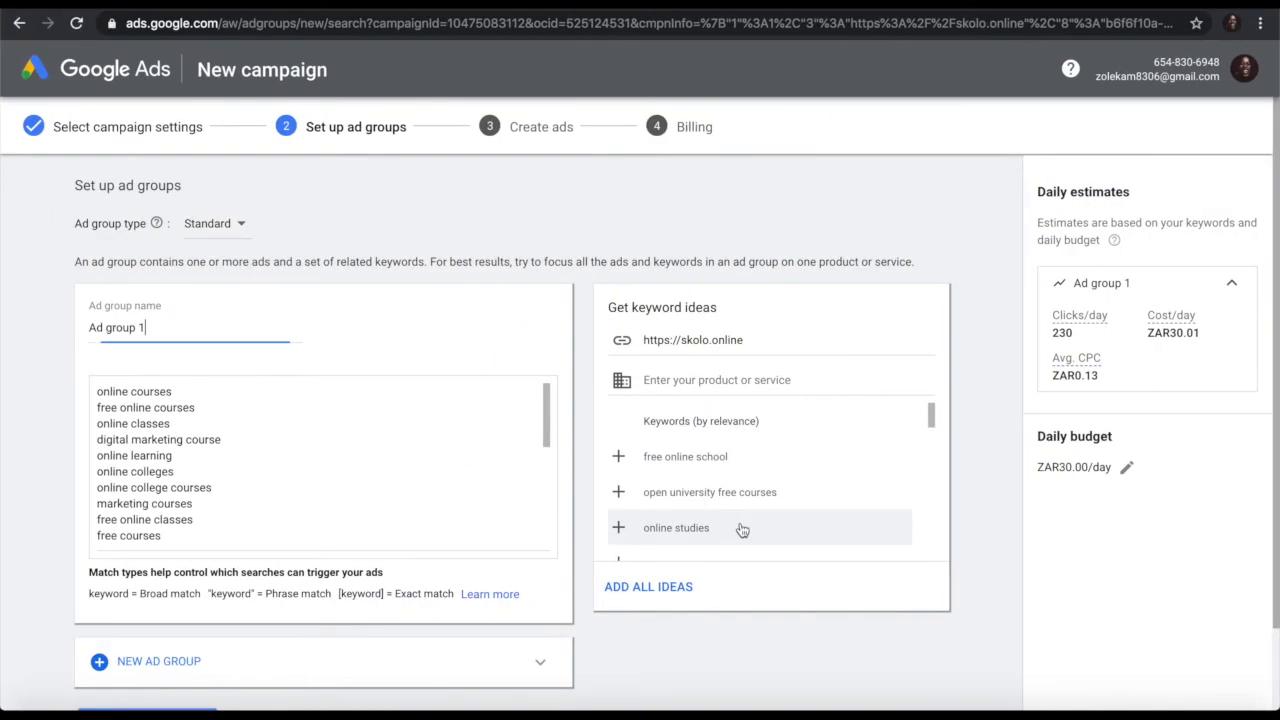
# Step: Replace both seed keywords with 'online courses' and fetch its keyword ideas
pyautogui.moveTo(173, 398); pyautogui.dragTo(90, 398)
pyautogui.hotkey('ctrl', 'c')
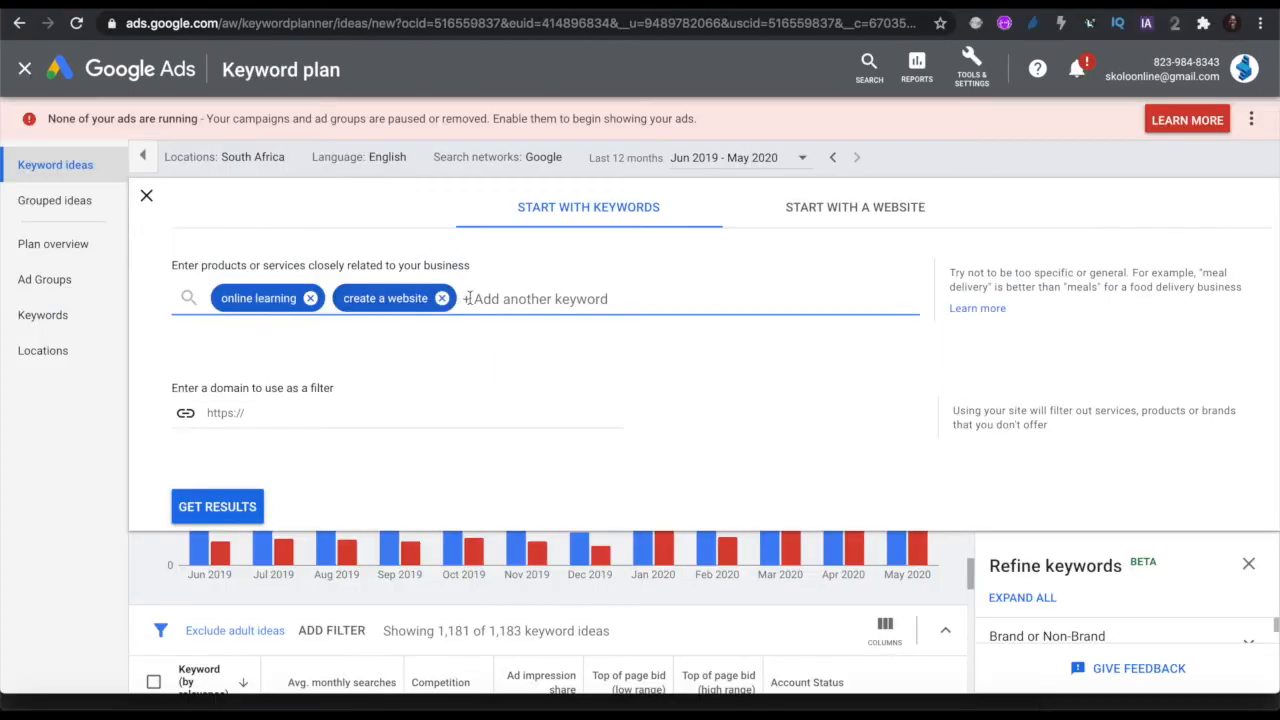
pyautogui.click(442, 298)
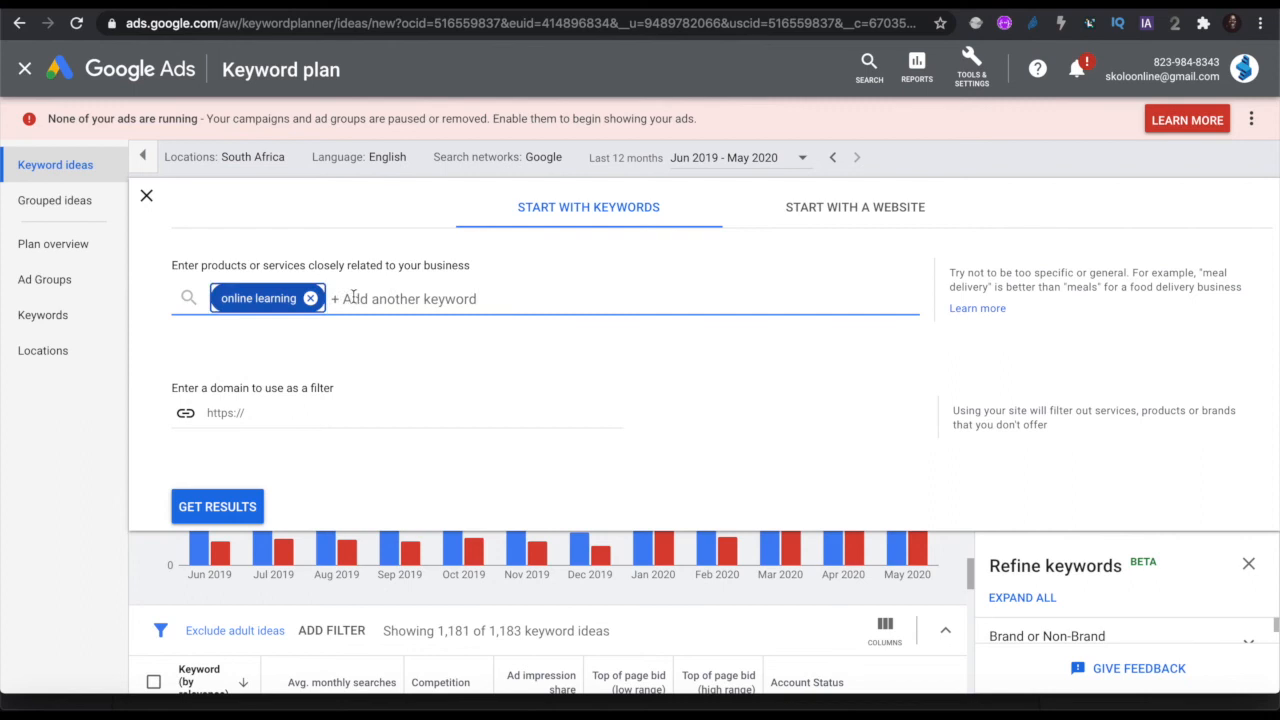
pyautogui.click(311, 298)
pyautogui.hotkey('ctrl', 'v')
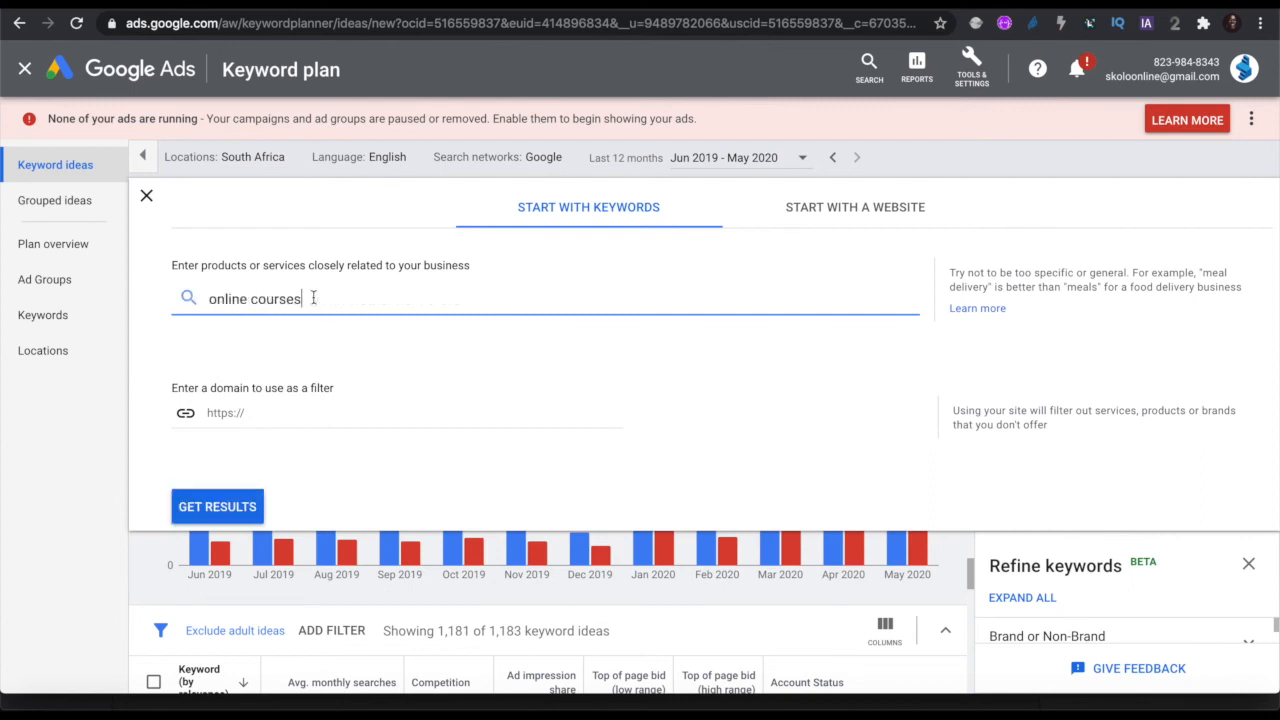
pyautogui.click(235, 506)
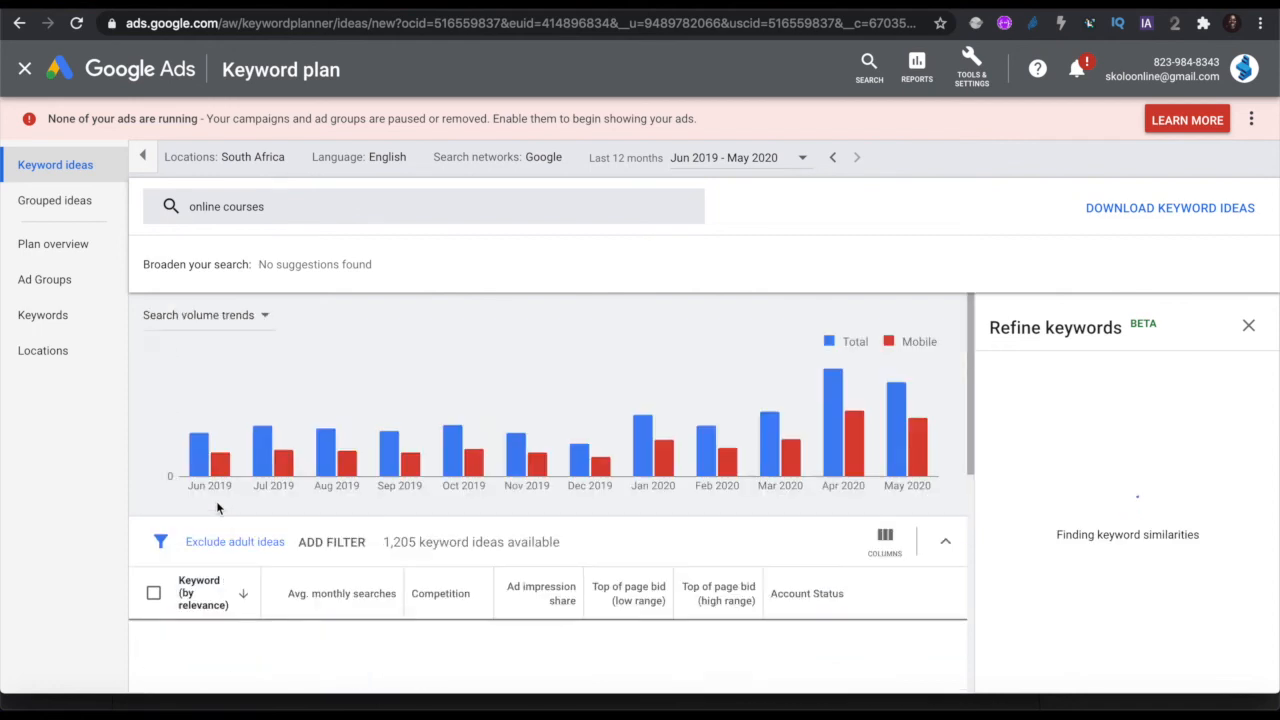
# Step: Review the 'online courses' ideas and go back to Ad group 1's keyword list
pyautogui.scroll(-3, 387, 549)
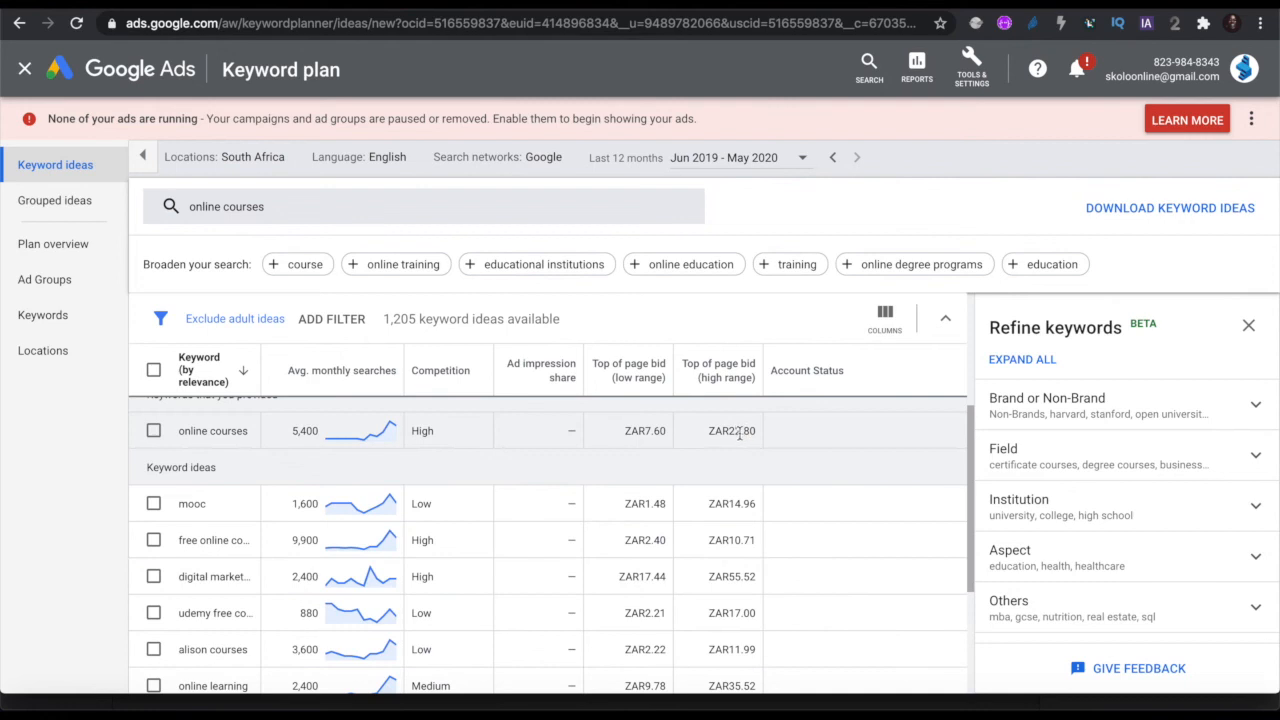
pyautogui.scroll(-1, 450, 470)
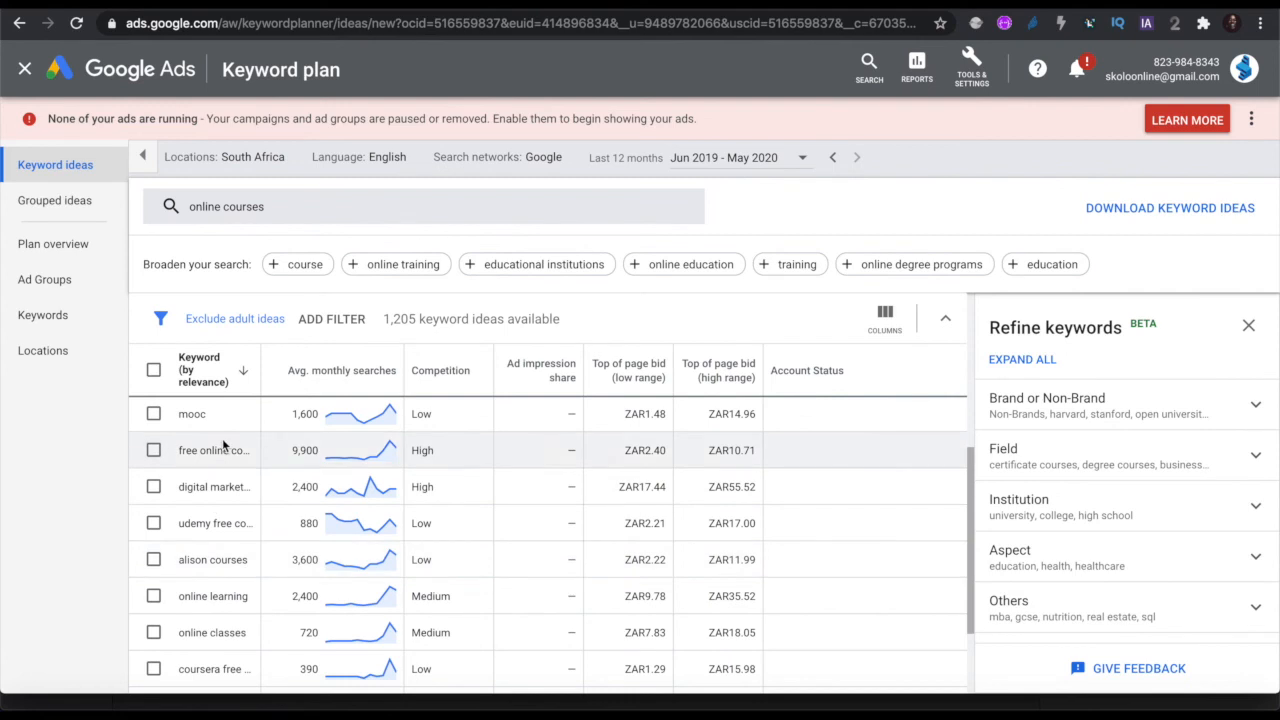
pyautogui.scroll(1, 236, 543)
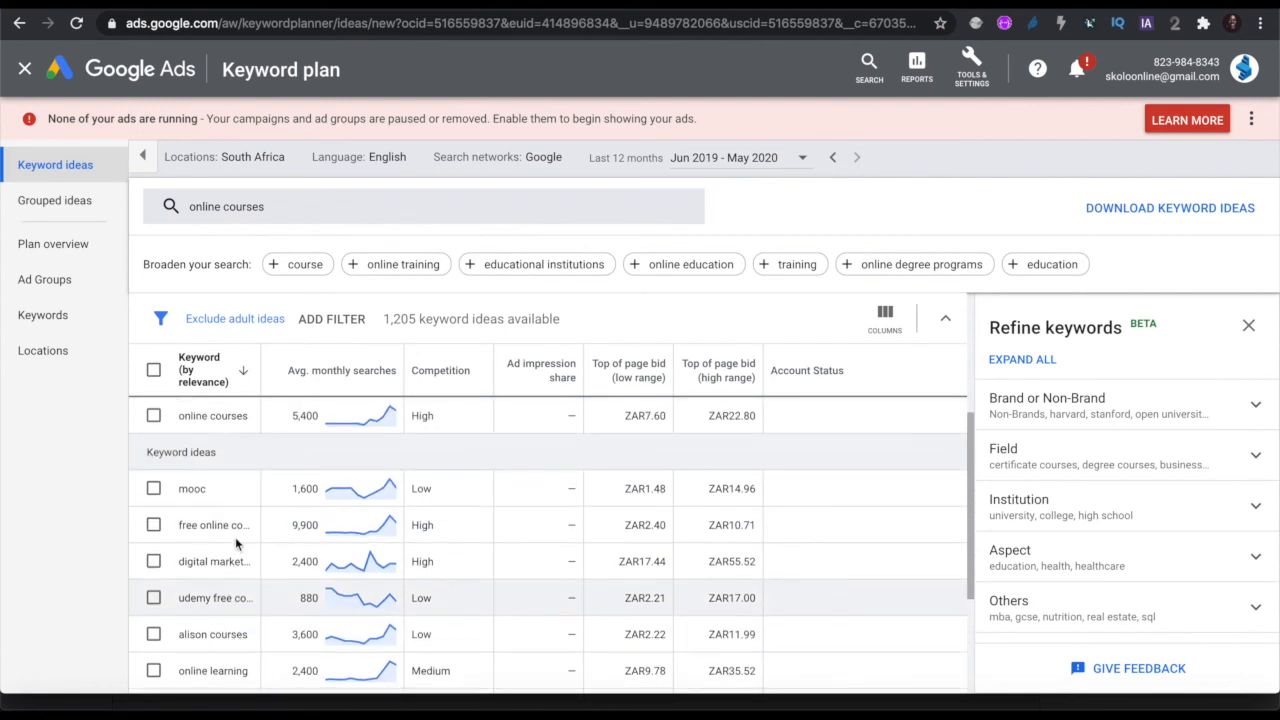
pyautogui.scroll(-1, 230, 563)
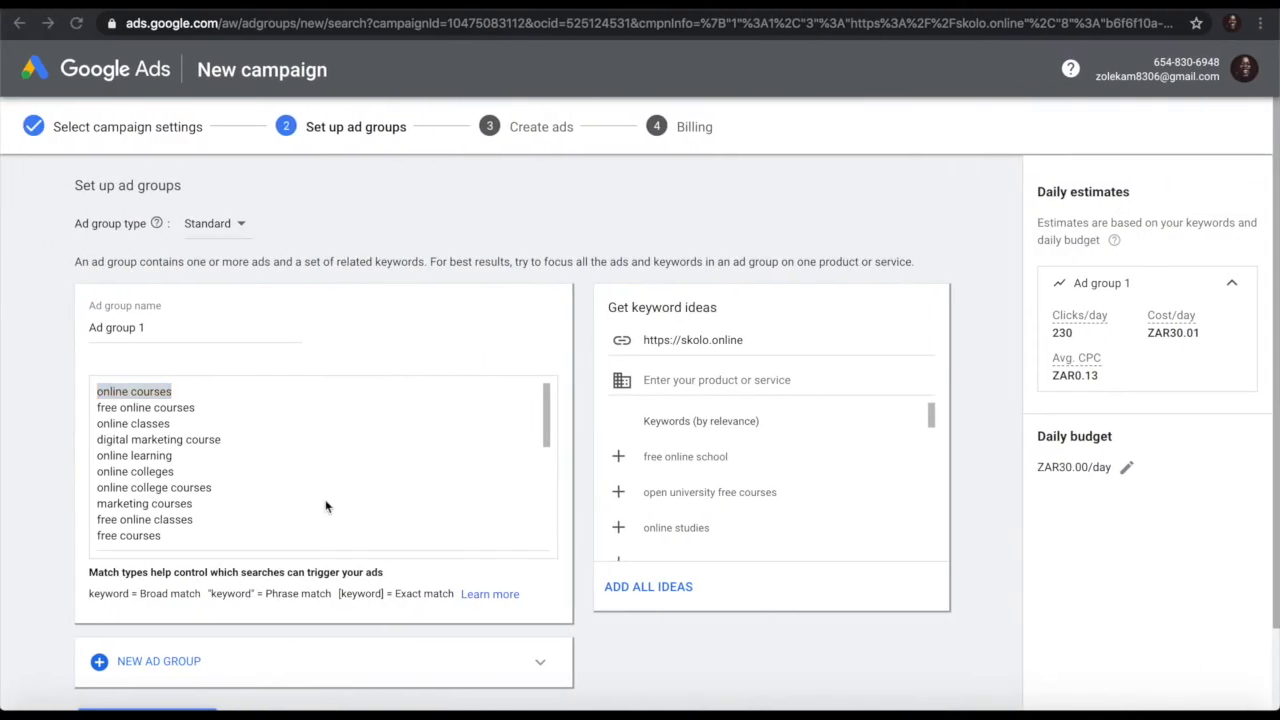
pyautogui.moveTo(97, 392); pyautogui.dragTo(200, 400)
pyautogui.click(199, 455)
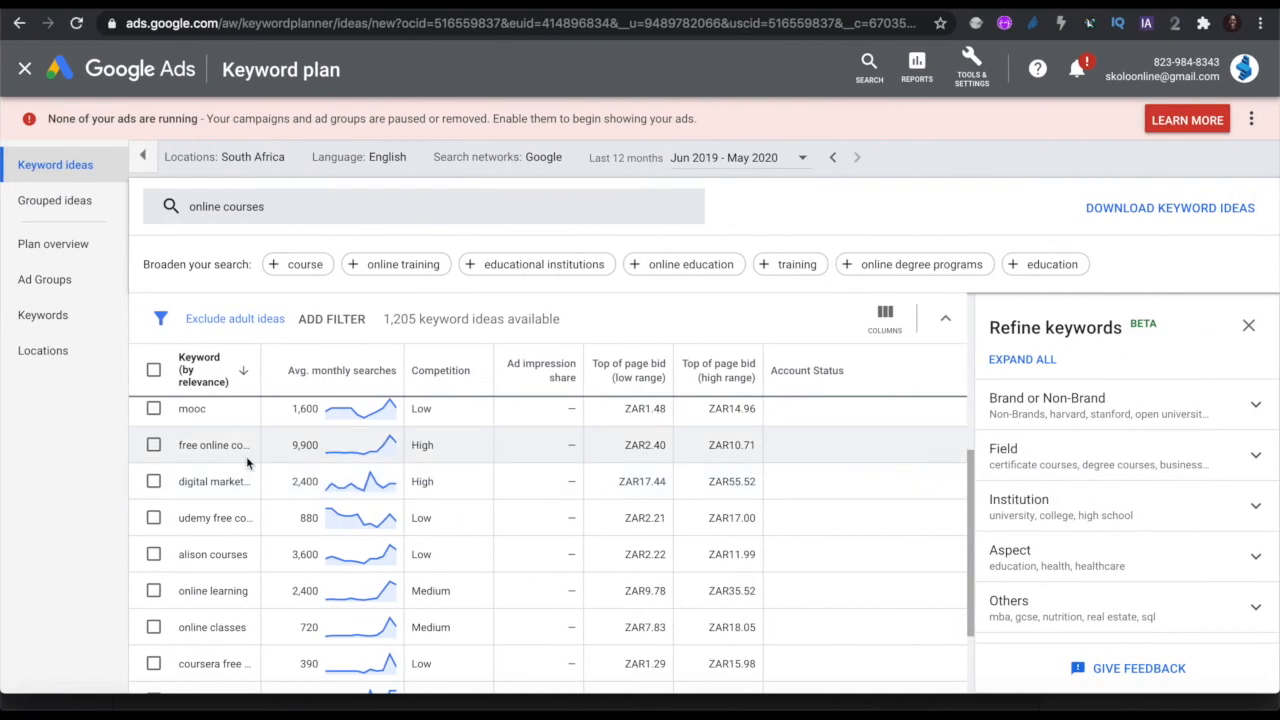
pyautogui.scroll(1, 246, 456)
pyautogui.scroll(2, 254, 555)
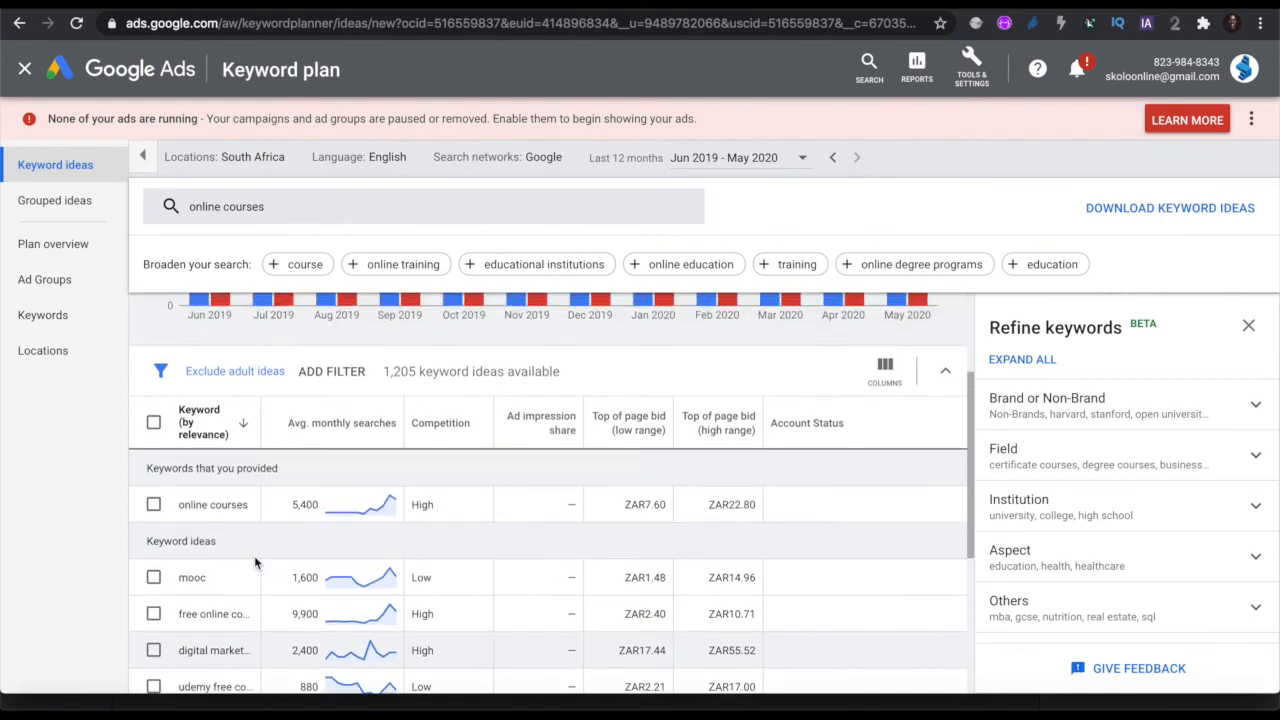
pyautogui.scroll(-1, 254, 555)
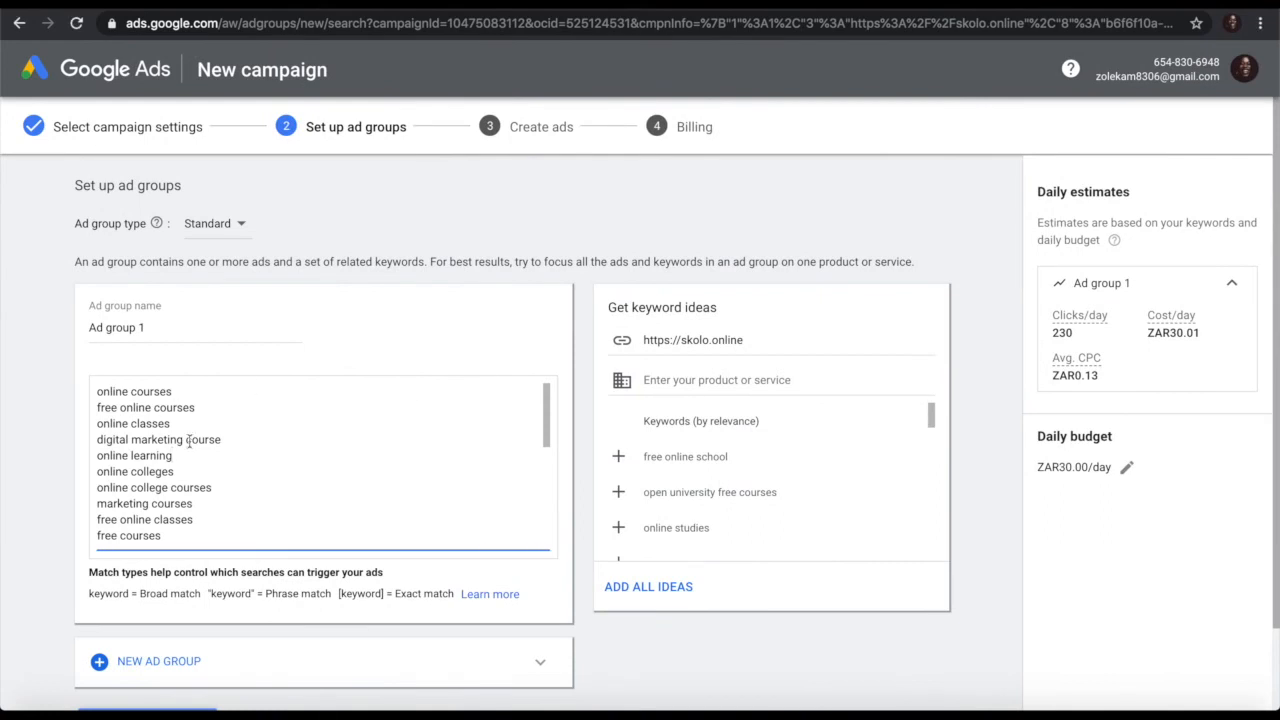
# Step: Add the suggested keyword 'learn online' to Ad group 1, raising estimates to 232 clicks/day
pyautogui.click(183, 460)
pyautogui.scroll(-2, 757, 491)
pyautogui.scroll(-3, 757, 491)
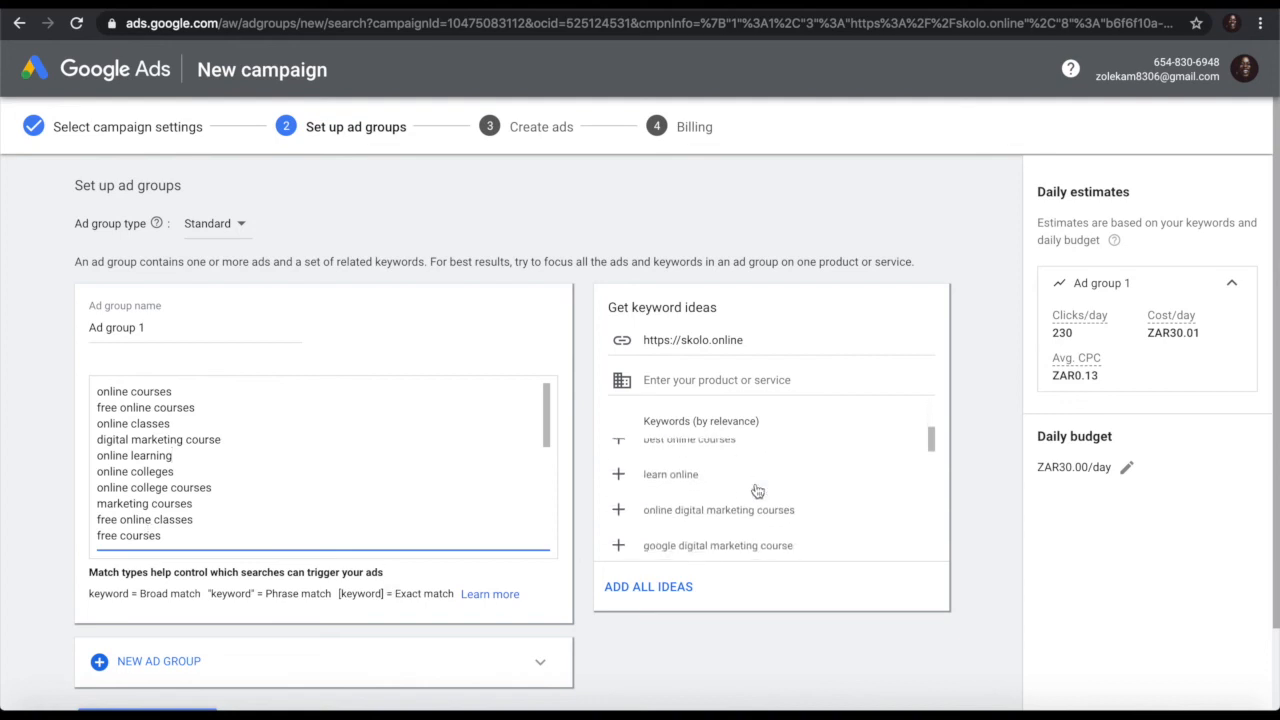
pyautogui.click(619, 476)
pyautogui.scroll(-3, 750, 505)
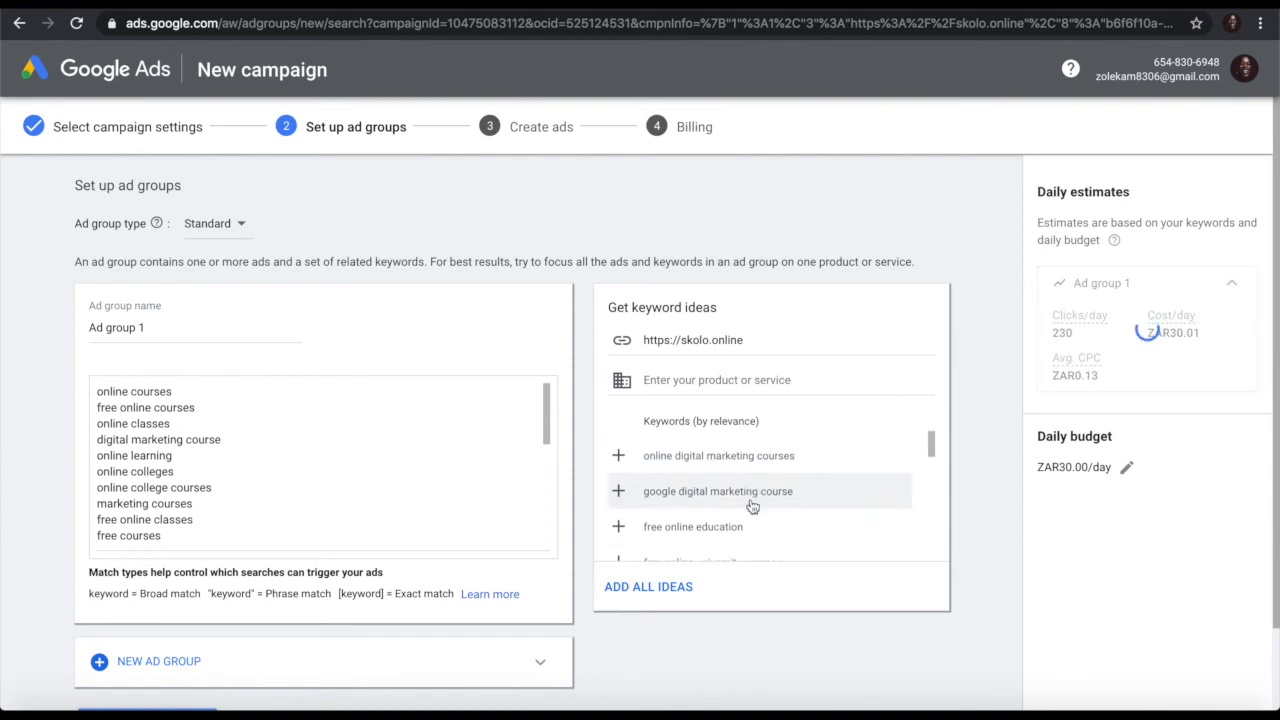
pyautogui.scroll(-5, 752, 507)
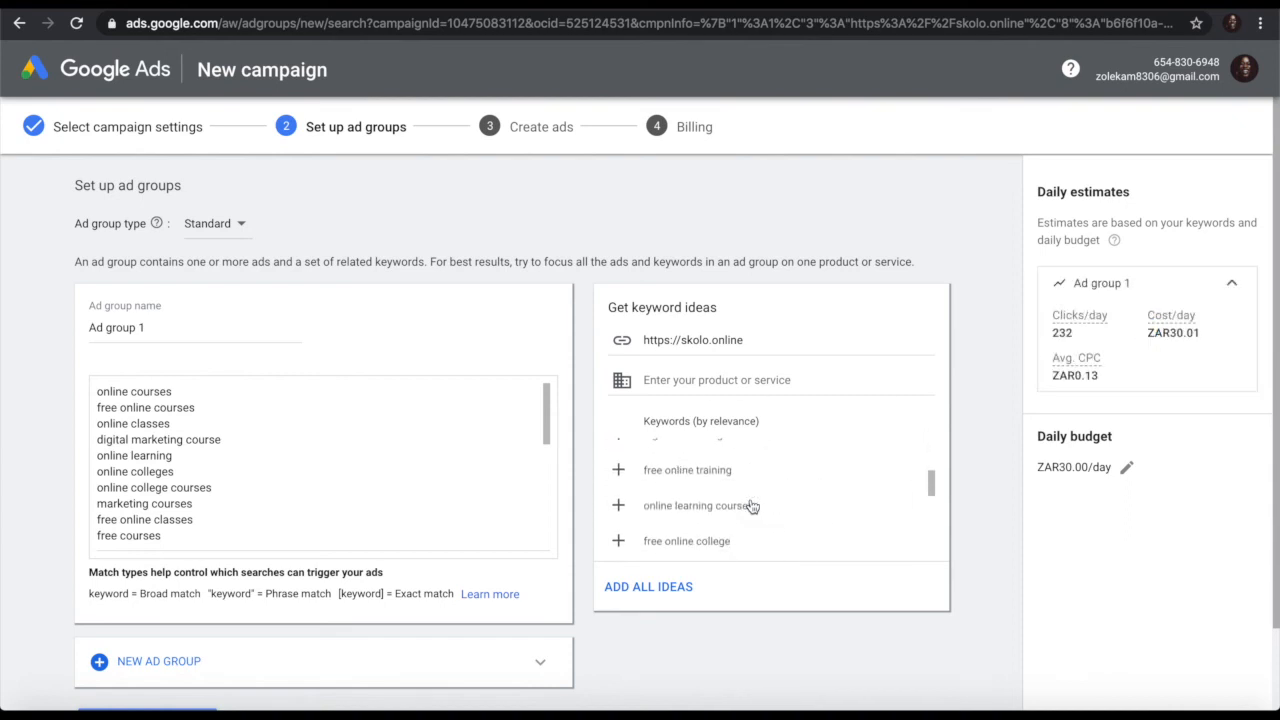
pyautogui.scroll(-5, 752, 507)
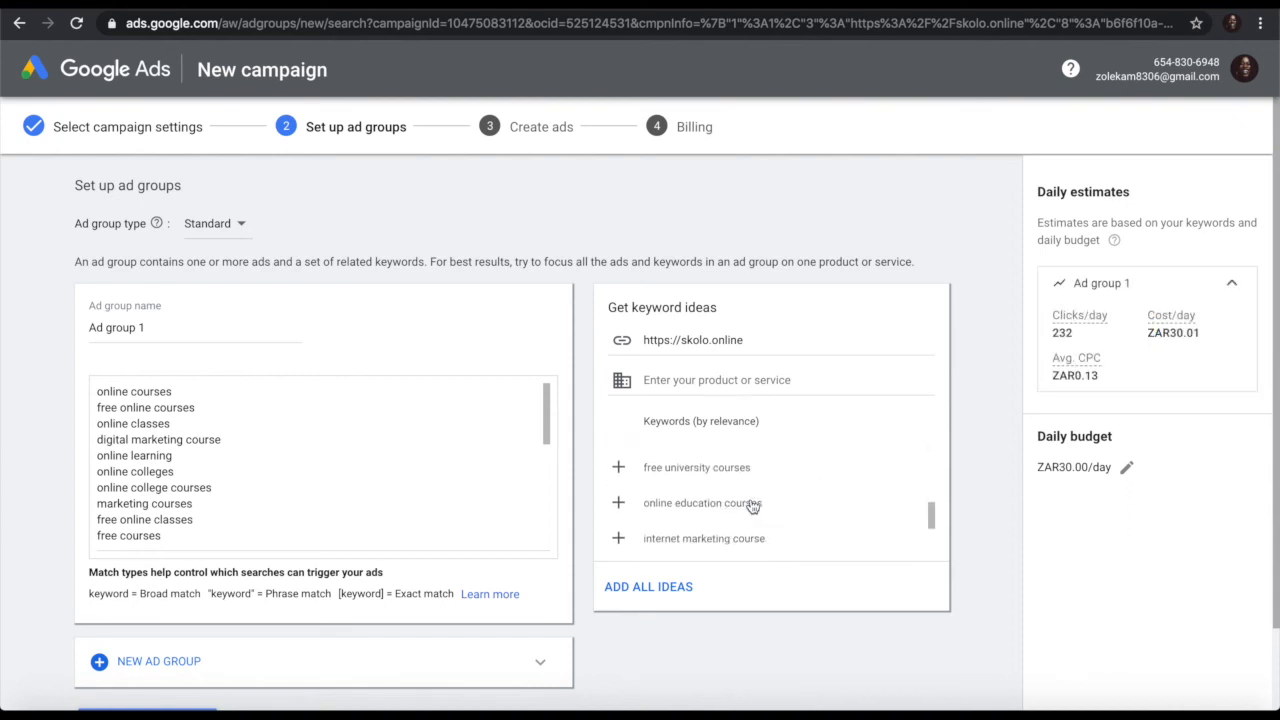
pyautogui.scroll(-2, 750, 506)
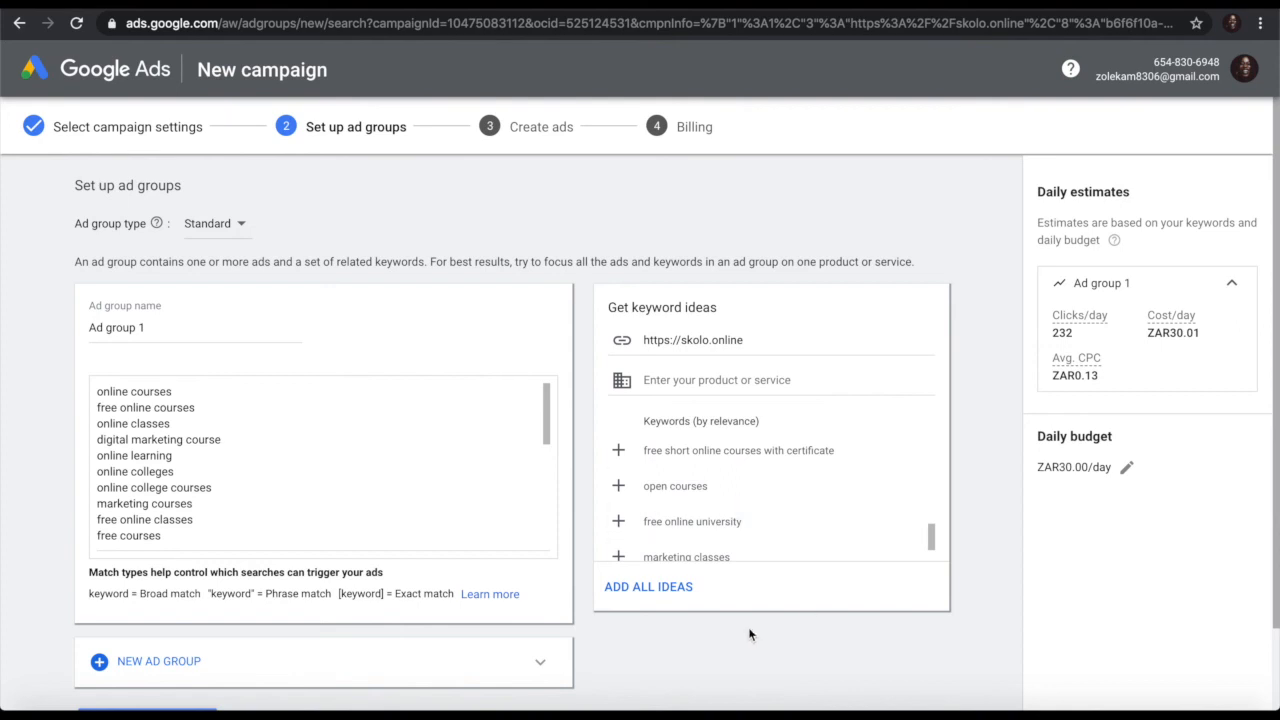
pyautogui.scroll(-1, 750, 634)
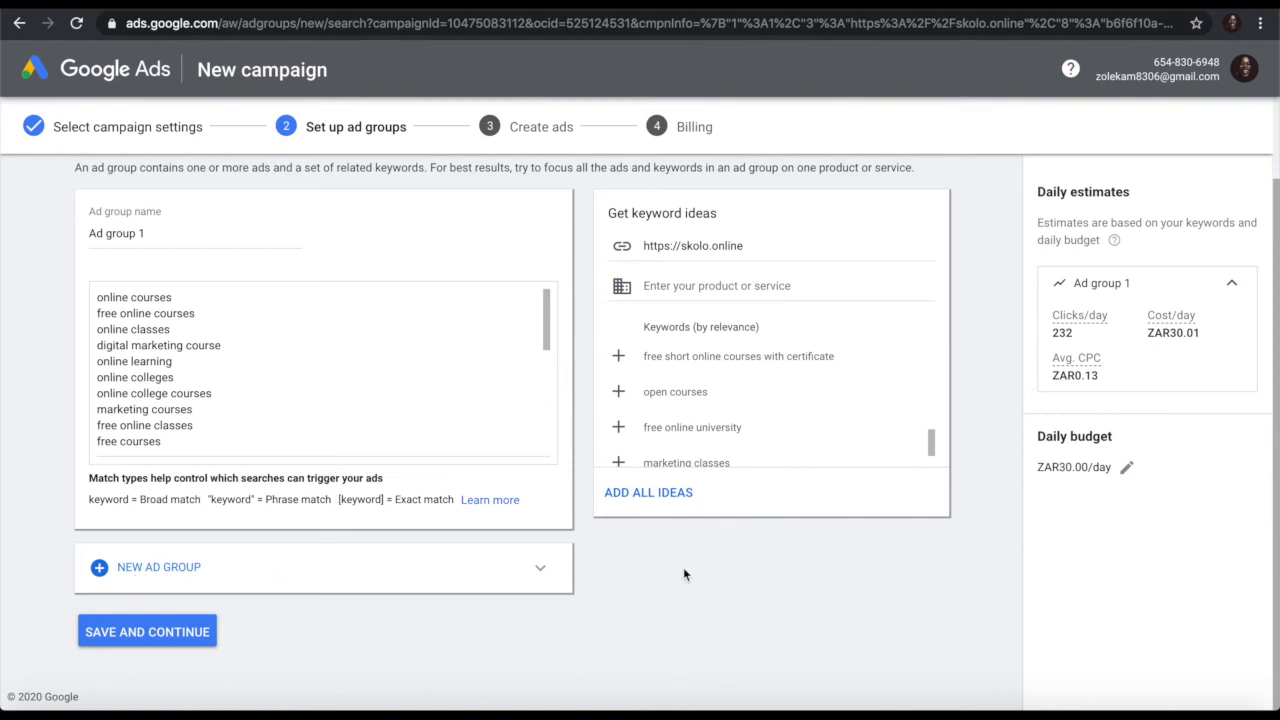
pyautogui.scroll(1, 686, 574)
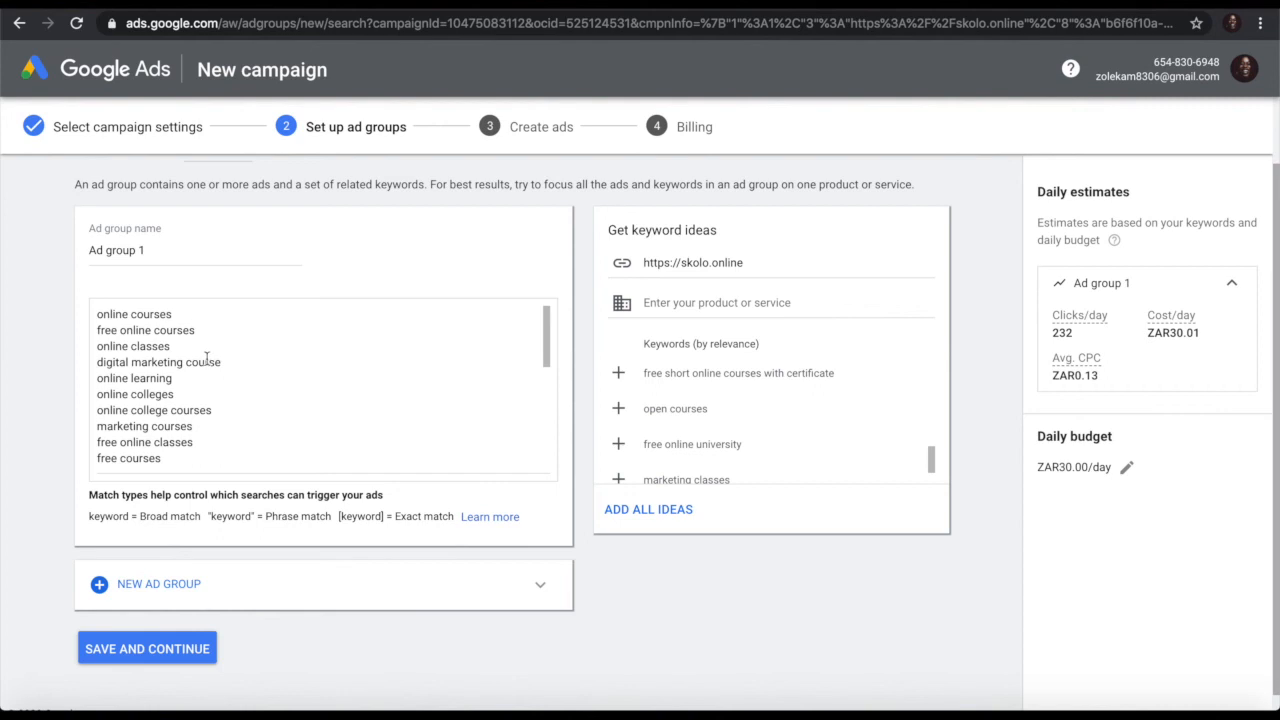
# Step: Save the ad group, then enter Headline 1 'Online Learning Made Easy' in the new text ad
pyautogui.click(88, 652)
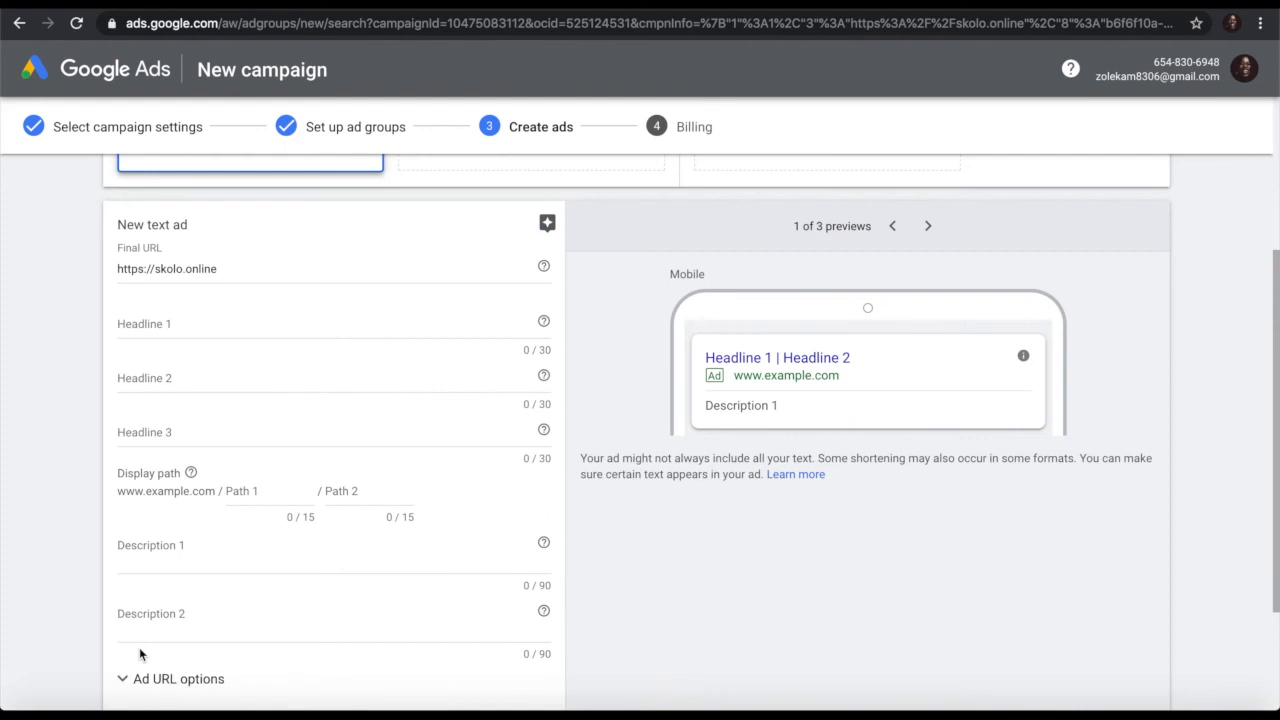
pyautogui.scroll(2, 615, 603)
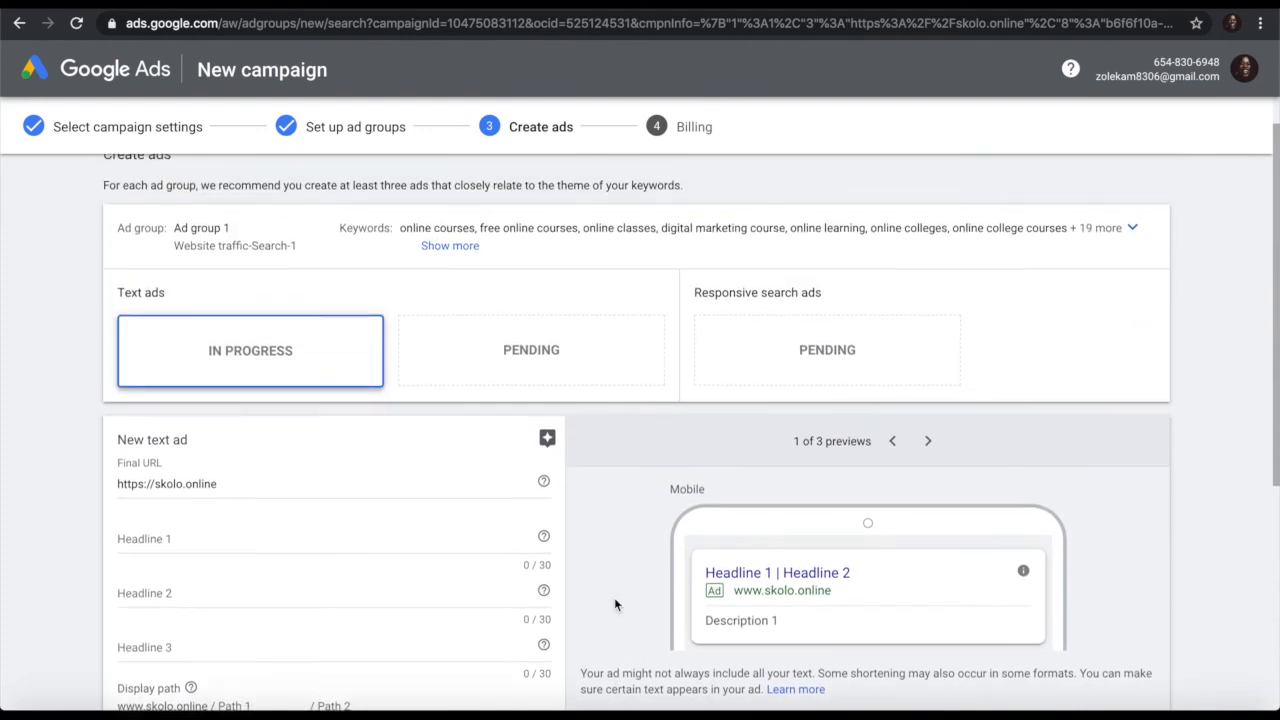
pyautogui.scroll(-2, 615, 603)
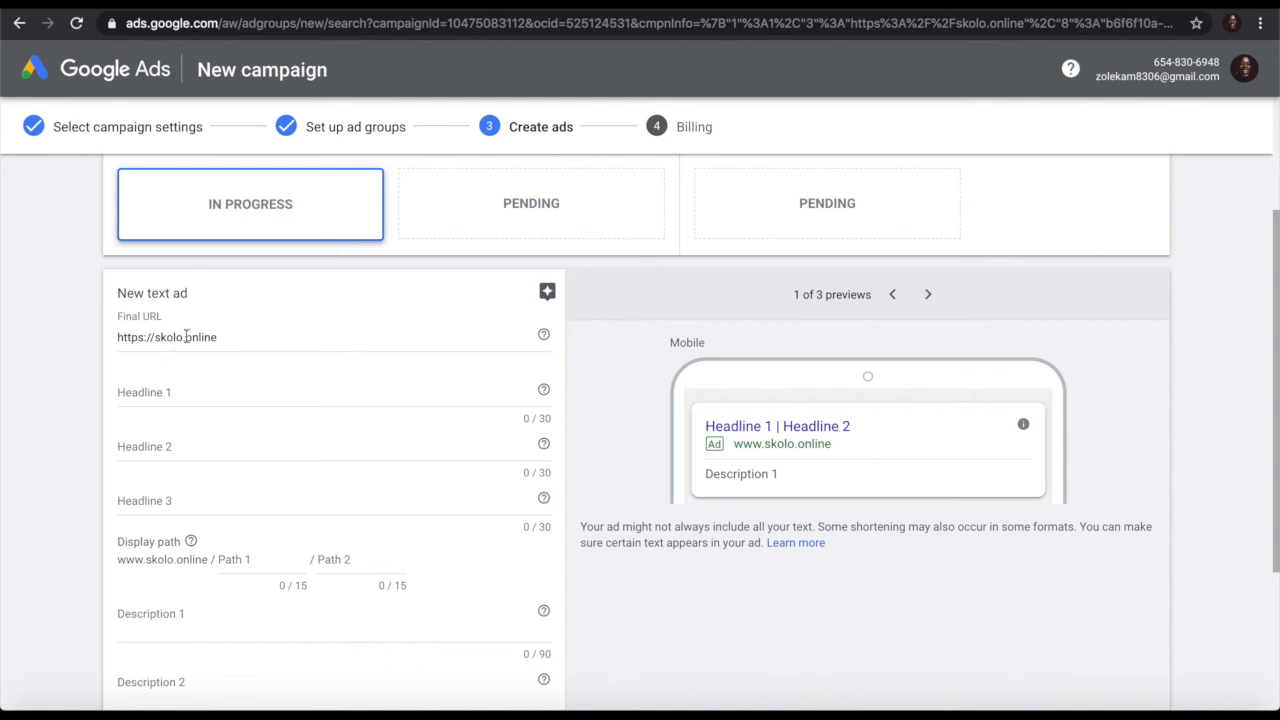
pyautogui.click(173, 395)
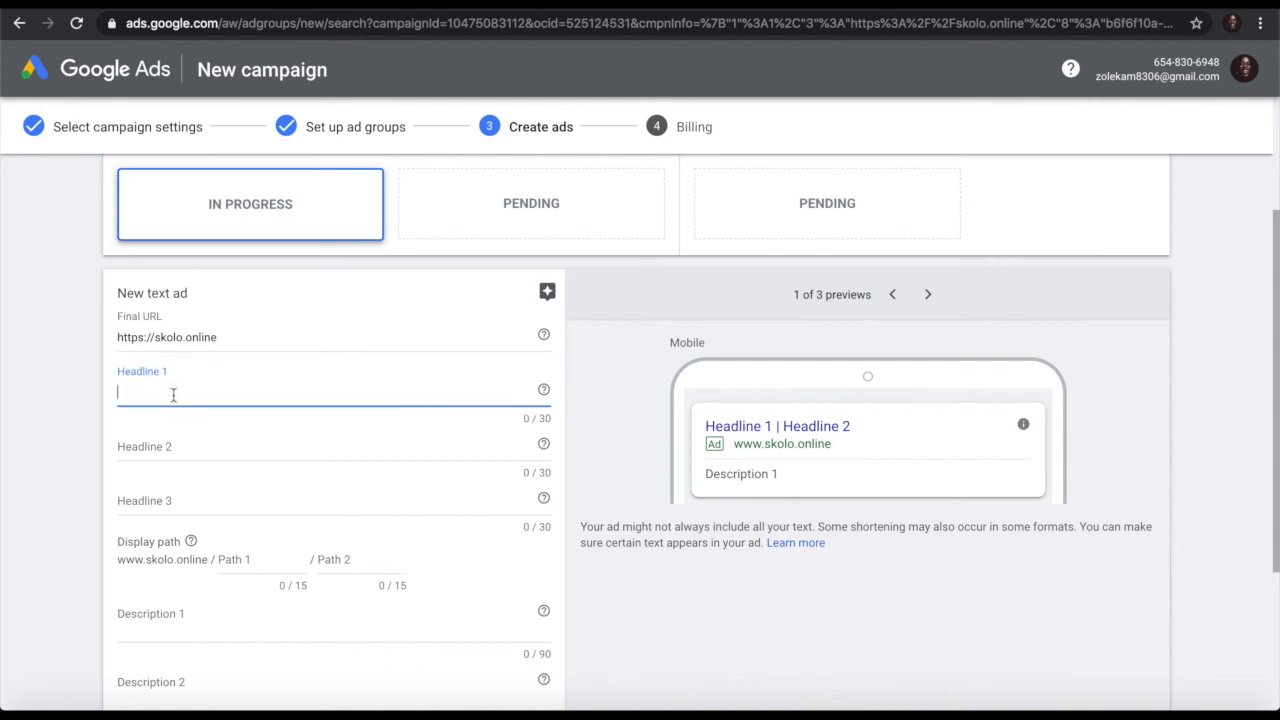
pyautogui.write('Onli')
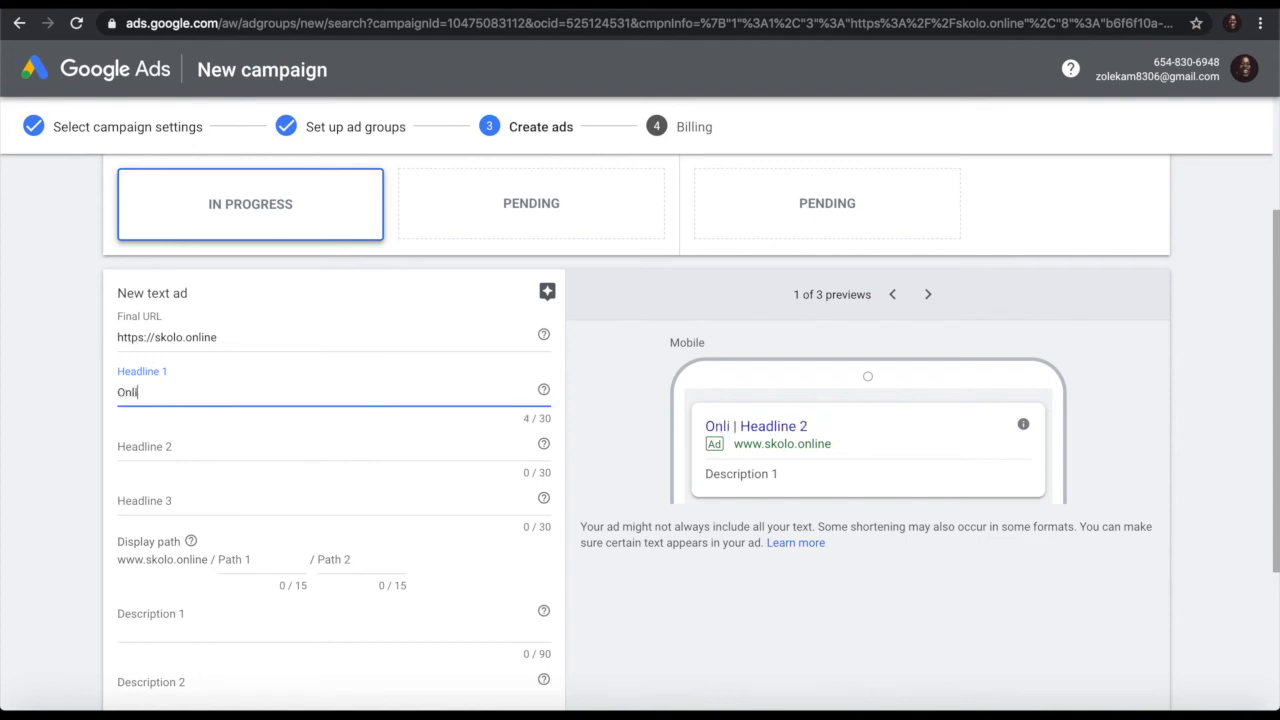
pyautogui.write('ne Learning F')
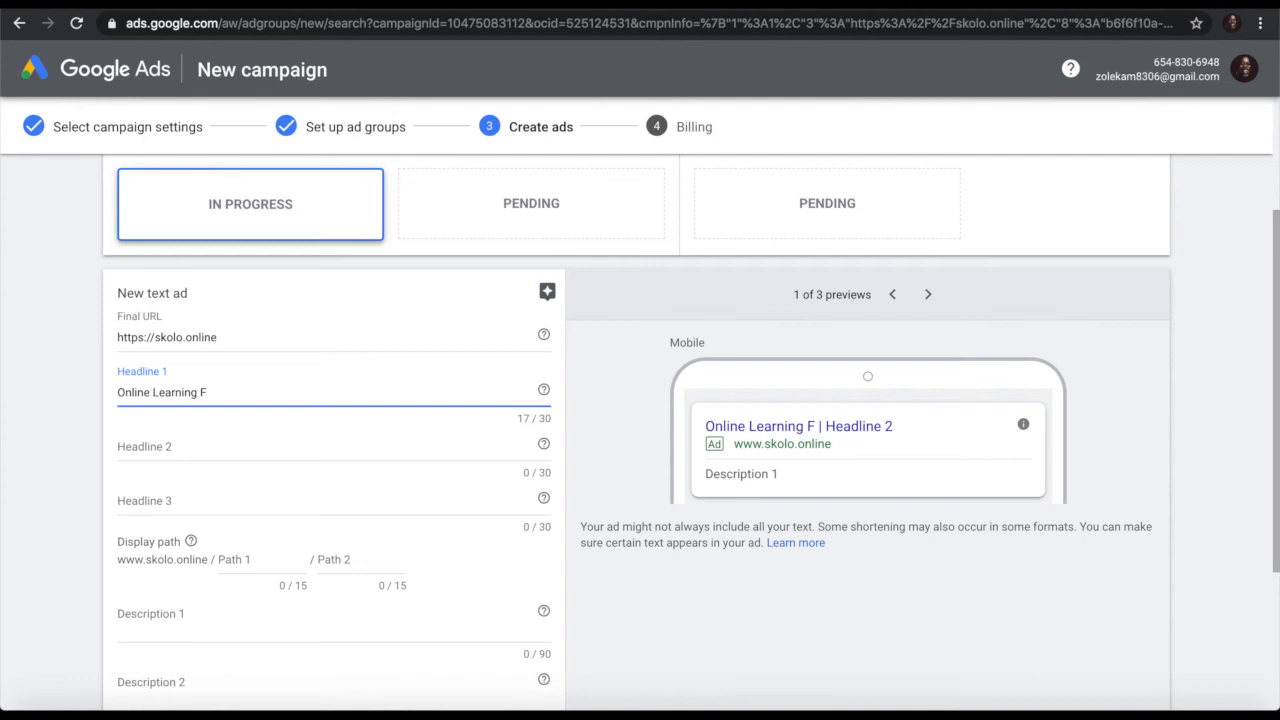
pyautogui.press('BackSpace')
pyautogui.write('Made Easy')
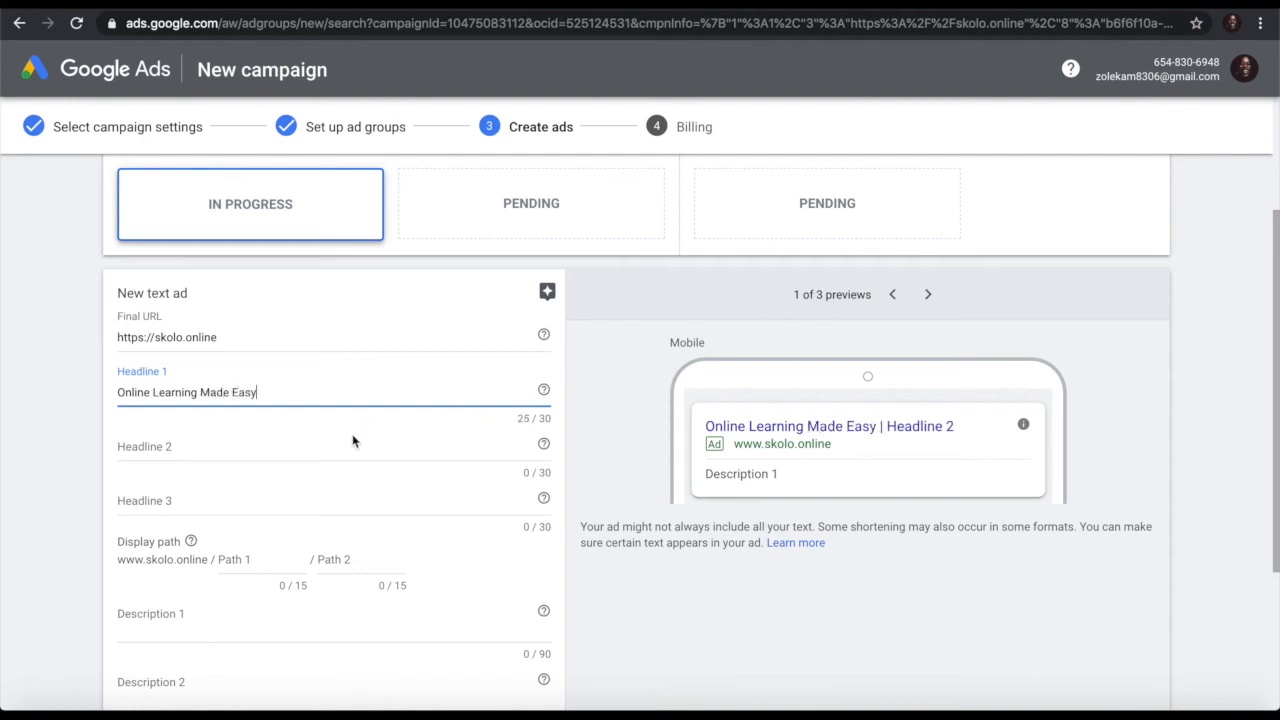
# Step: Enter Headline 2 'Get Free Online Courses'
pyautogui.click(299, 447)
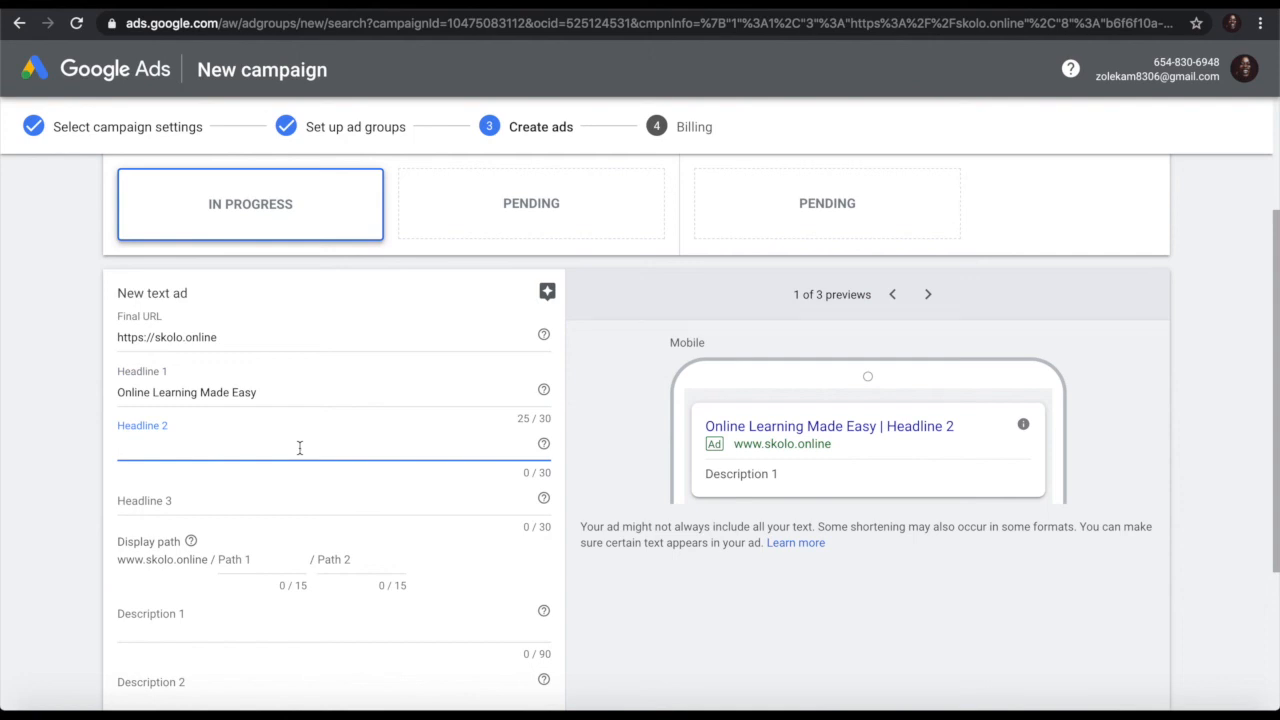
pyautogui.write('Get Gre')
pyautogui.press('BackSpace')
pyautogui.press('BackSpace')
pyautogui.press('BackSpace')
pyautogui.write('Free ')
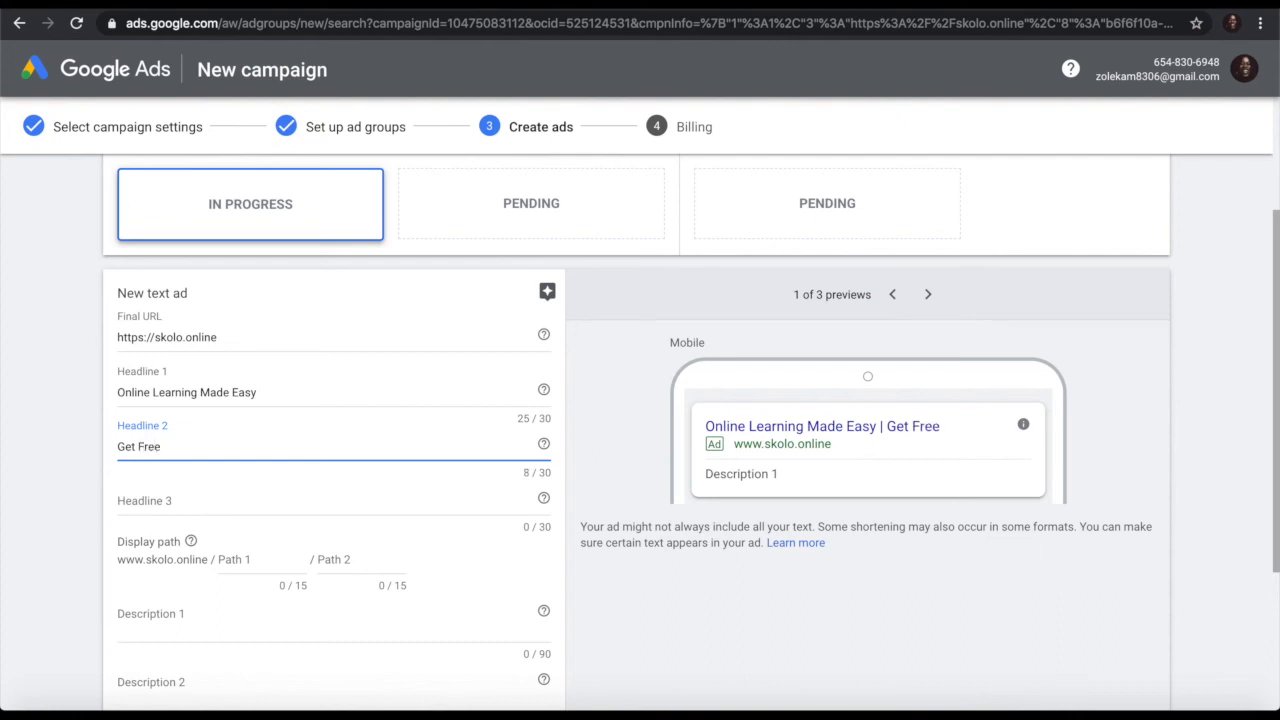
pyautogui.write('Online Courses')
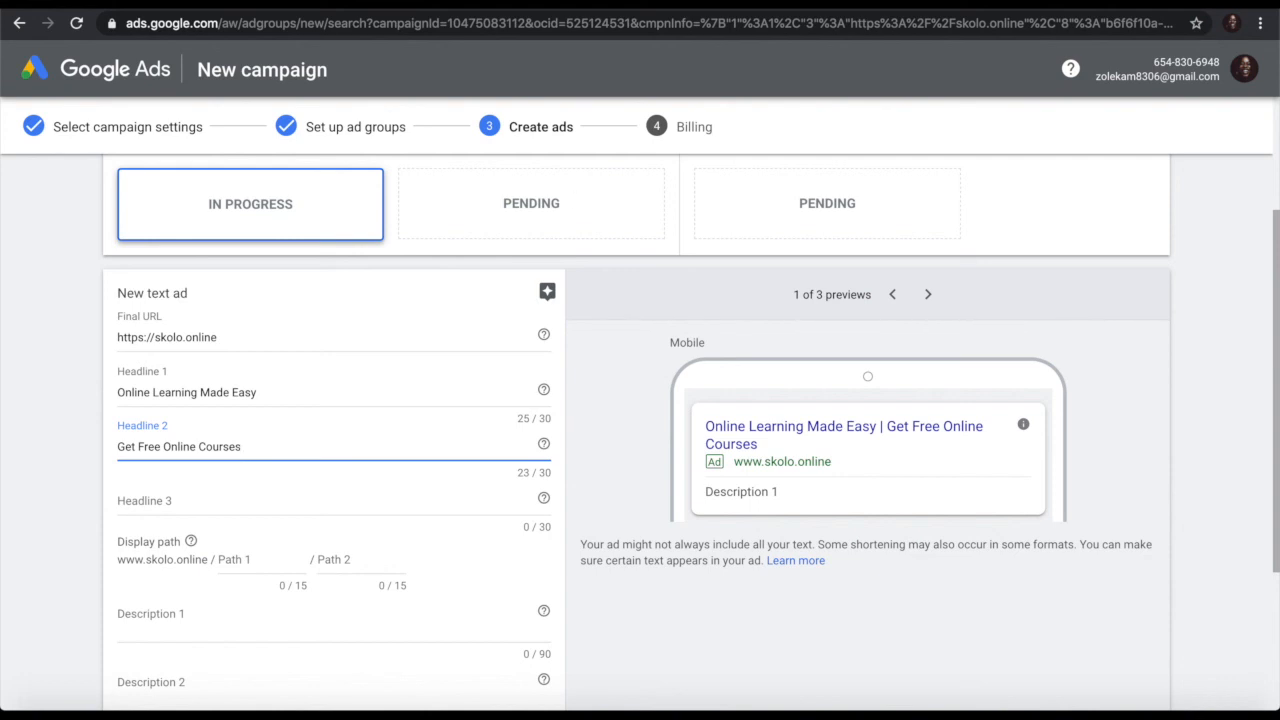
pyautogui.hotkey('ctrl', 't')
# Step: Search Google for 'online courses' and study the Udemy, Open University, Coursera and Shaw Academy ads
pyautogui.write('online courses')
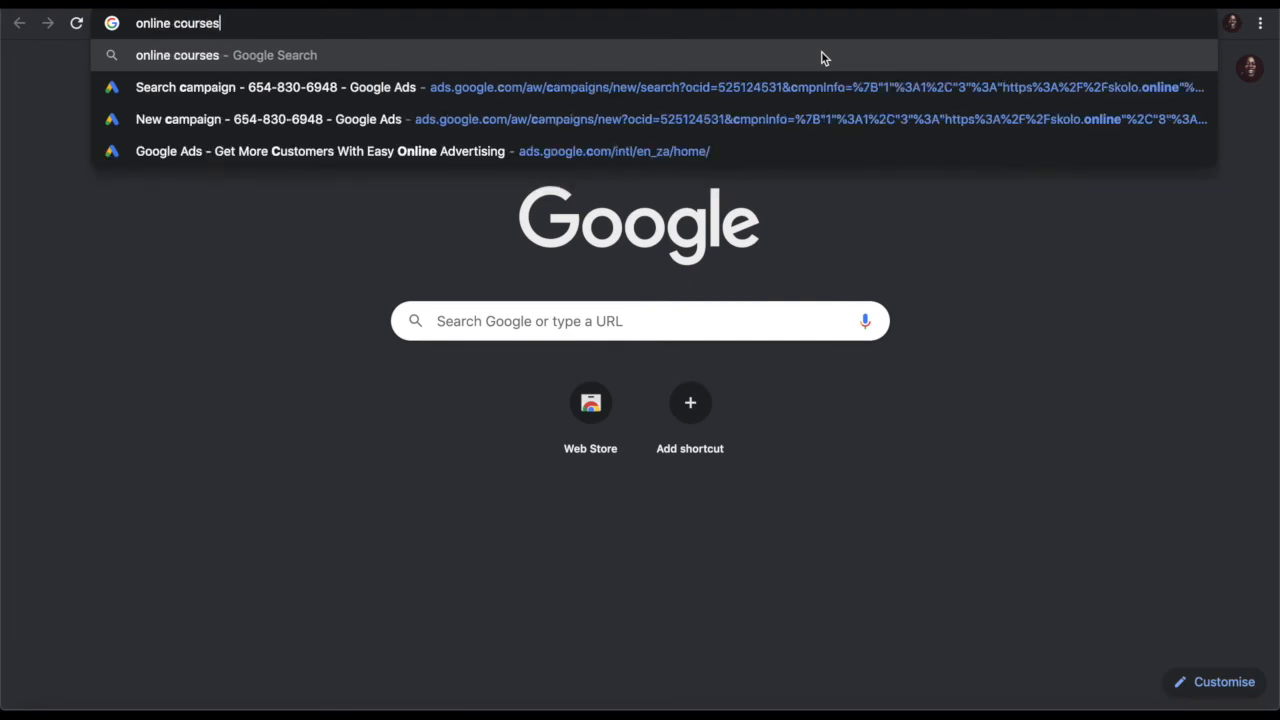
pyautogui.press('Return')
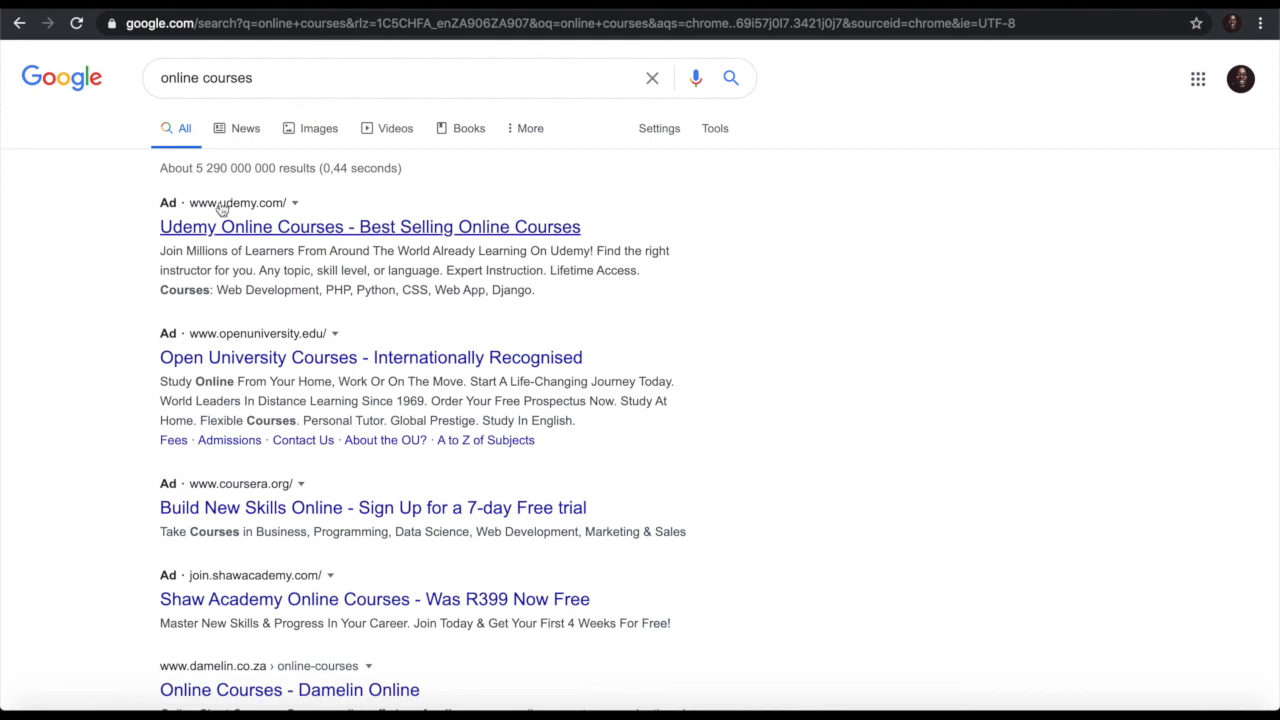
pyautogui.scroll(-5, 674, 412)
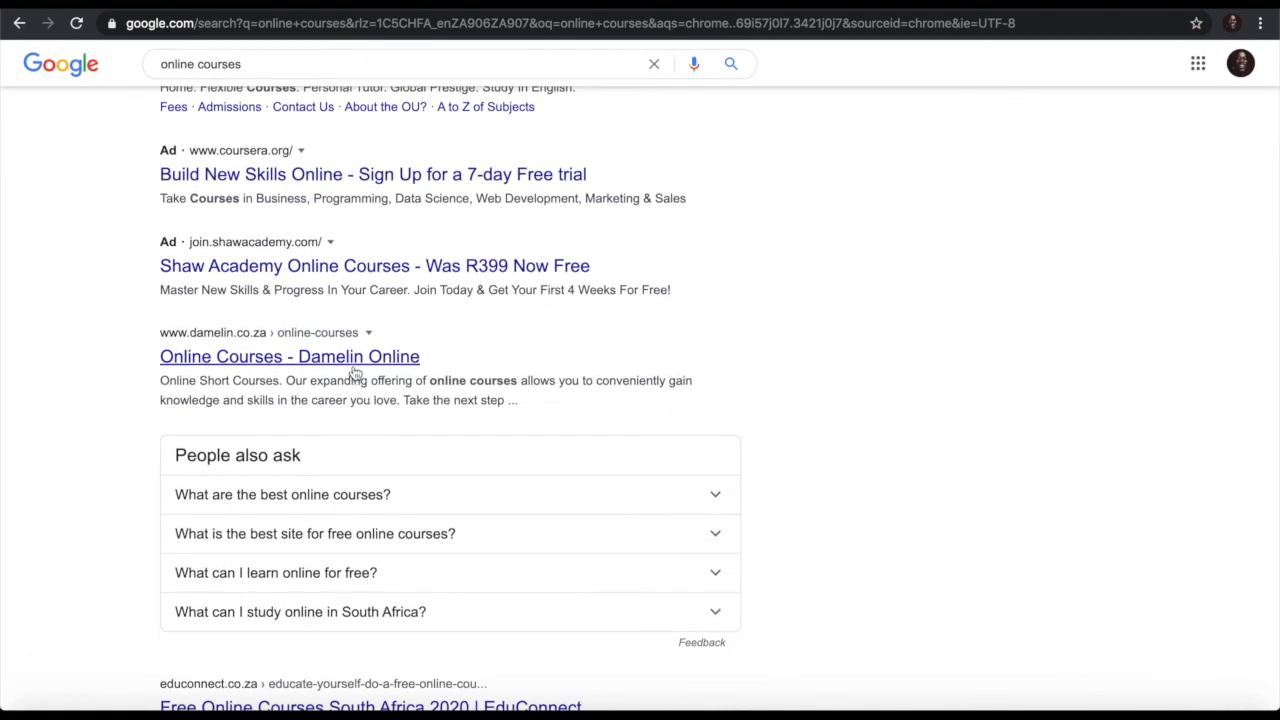
pyautogui.scroll(1, 496, 333)
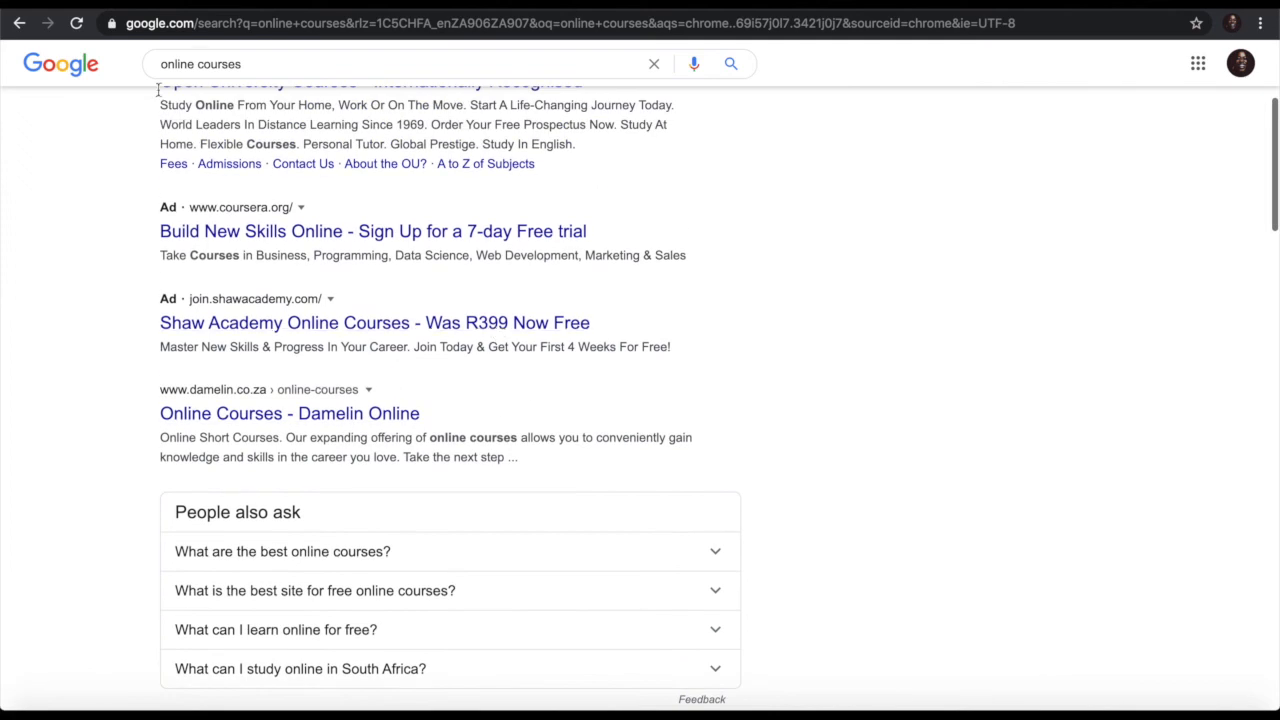
pyautogui.scroll(-2, 566, 400)
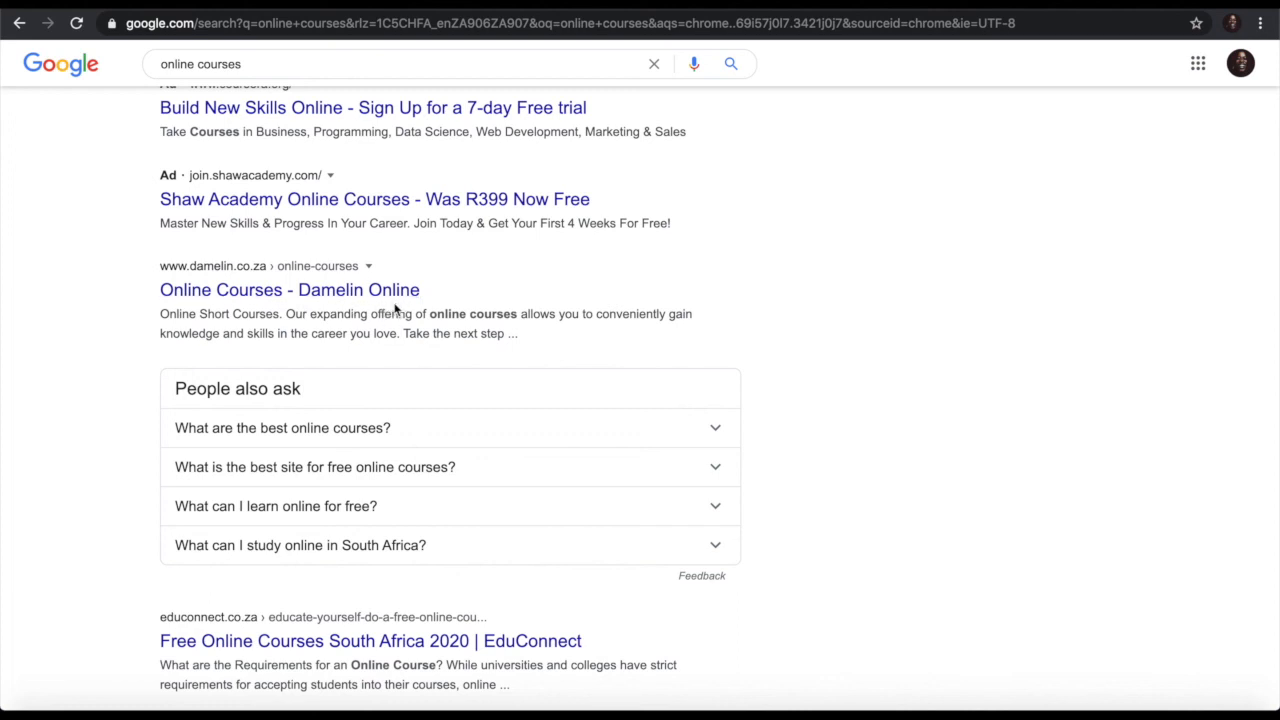
pyautogui.scroll(5, 589, 289)
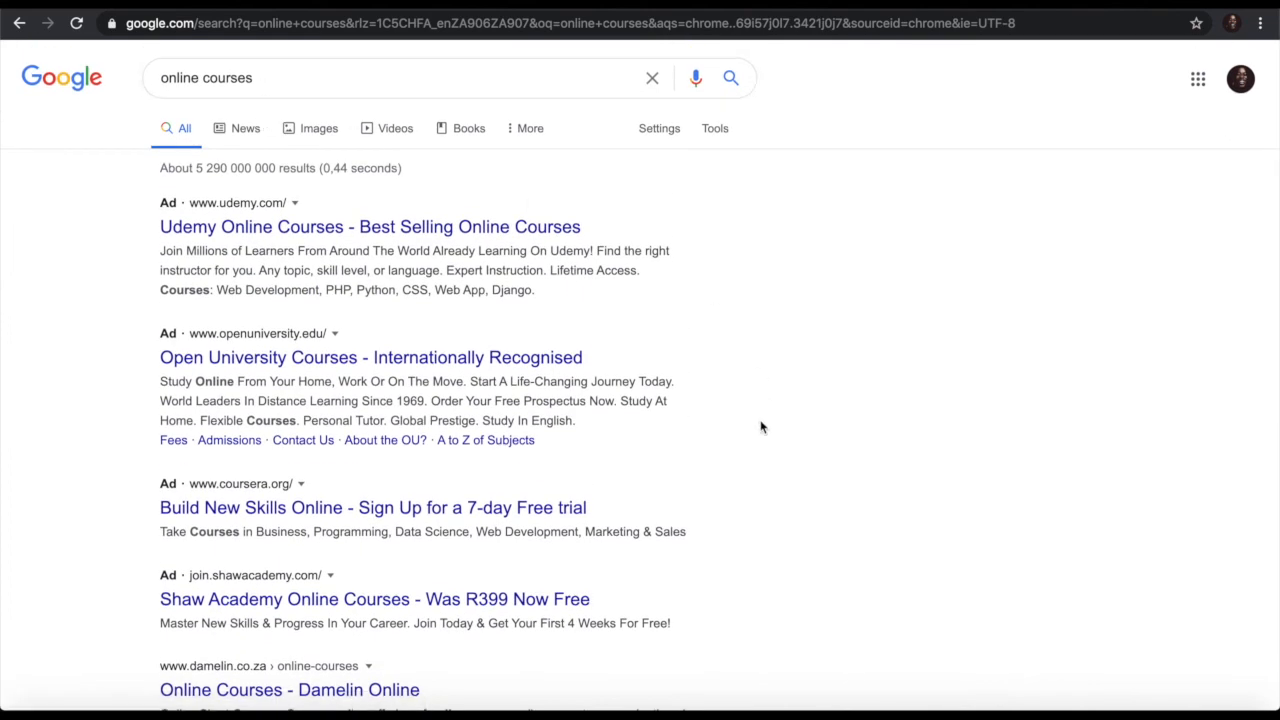
pyautogui.scroll(-5, 760, 428)
pyautogui.scroll(1, 760, 428)
pyautogui.scroll(-1, 757, 427)
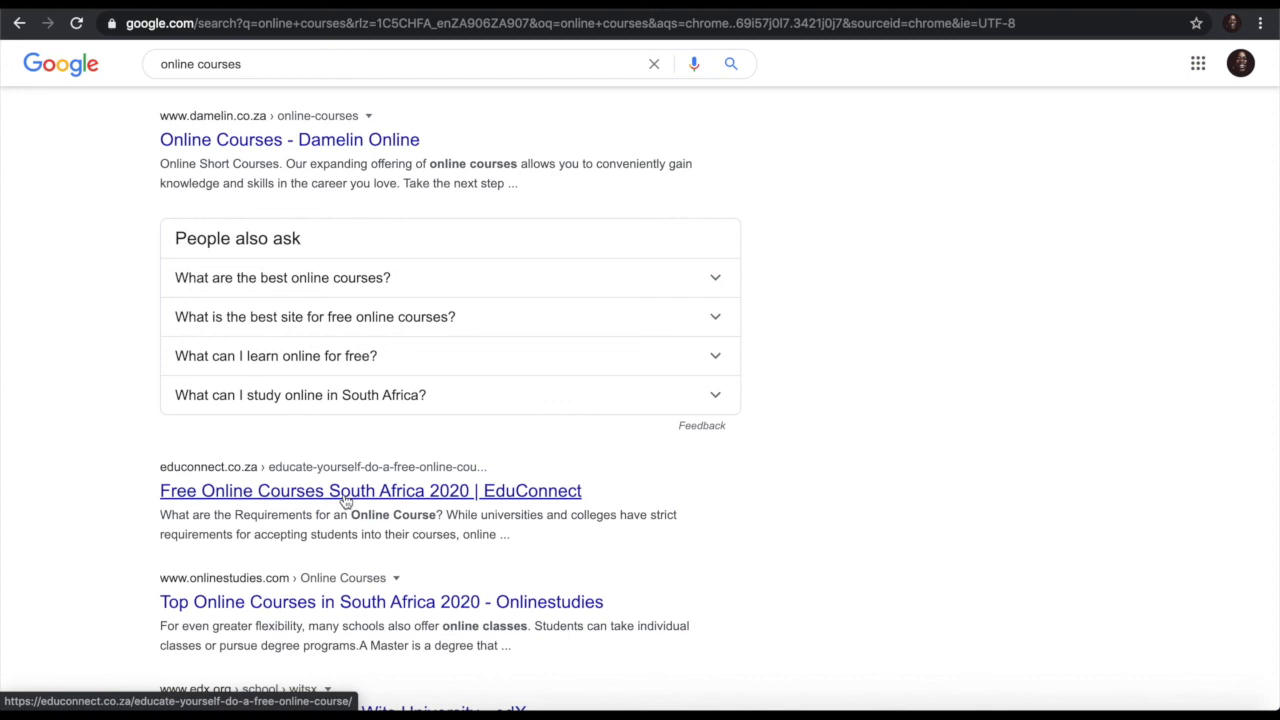
pyautogui.scroll(-1, 414, 571)
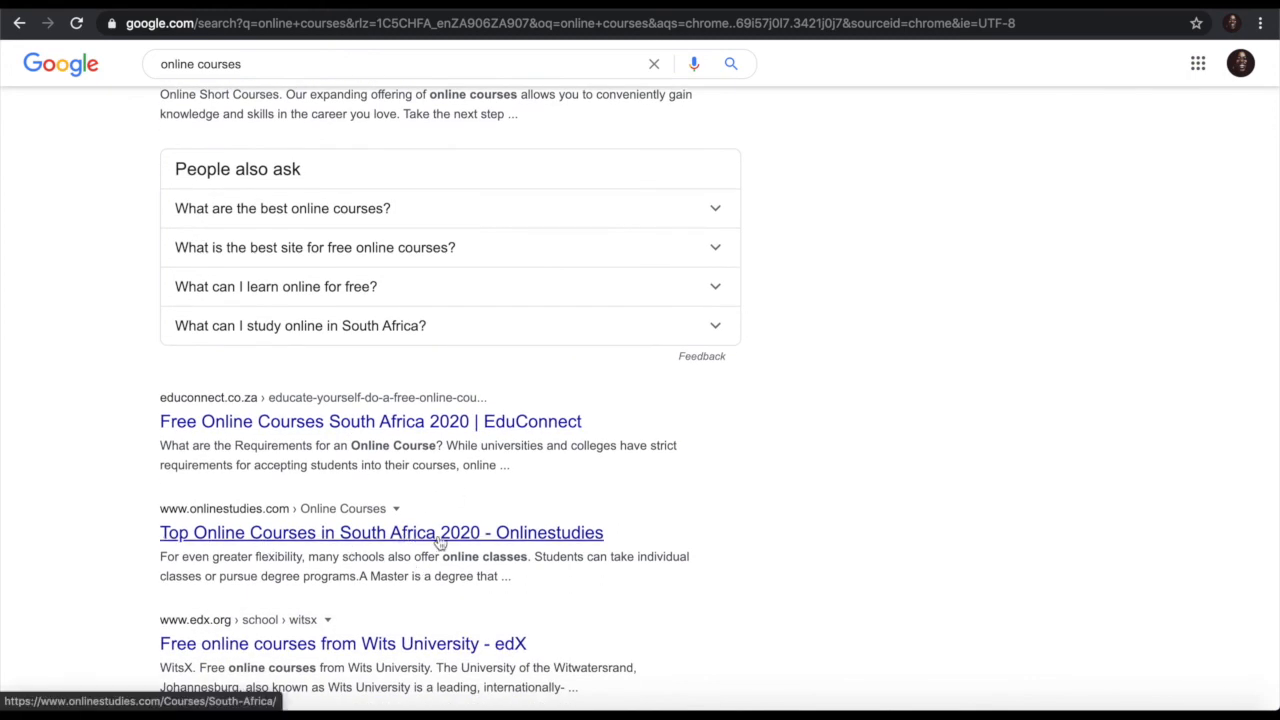
pyautogui.scroll(-1, 440, 544)
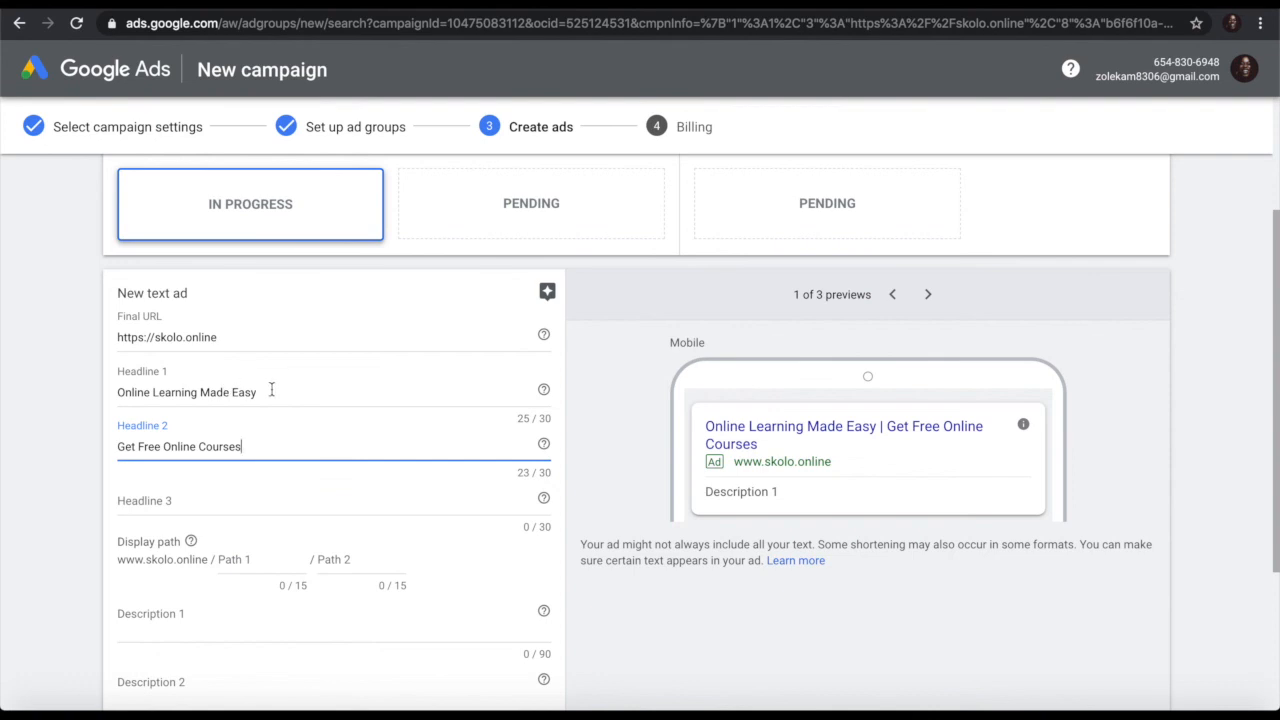
# Step: Change Headline 1 to 'Free Online Courses 2020' and Headline 2 to 'South Africa Online Learning'
pyautogui.moveTo(270, 392); pyautogui.dragTo(93, 396)
pyautogui.write('Free')
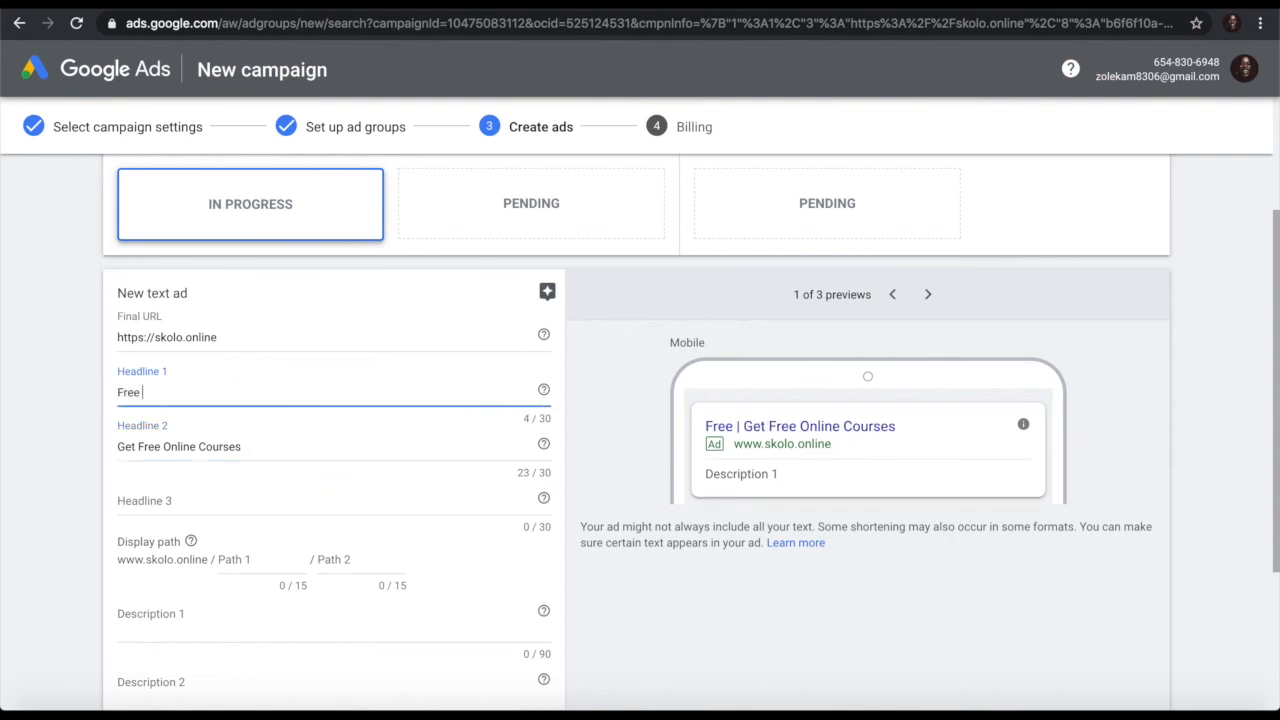
pyautogui.write(' Online C')
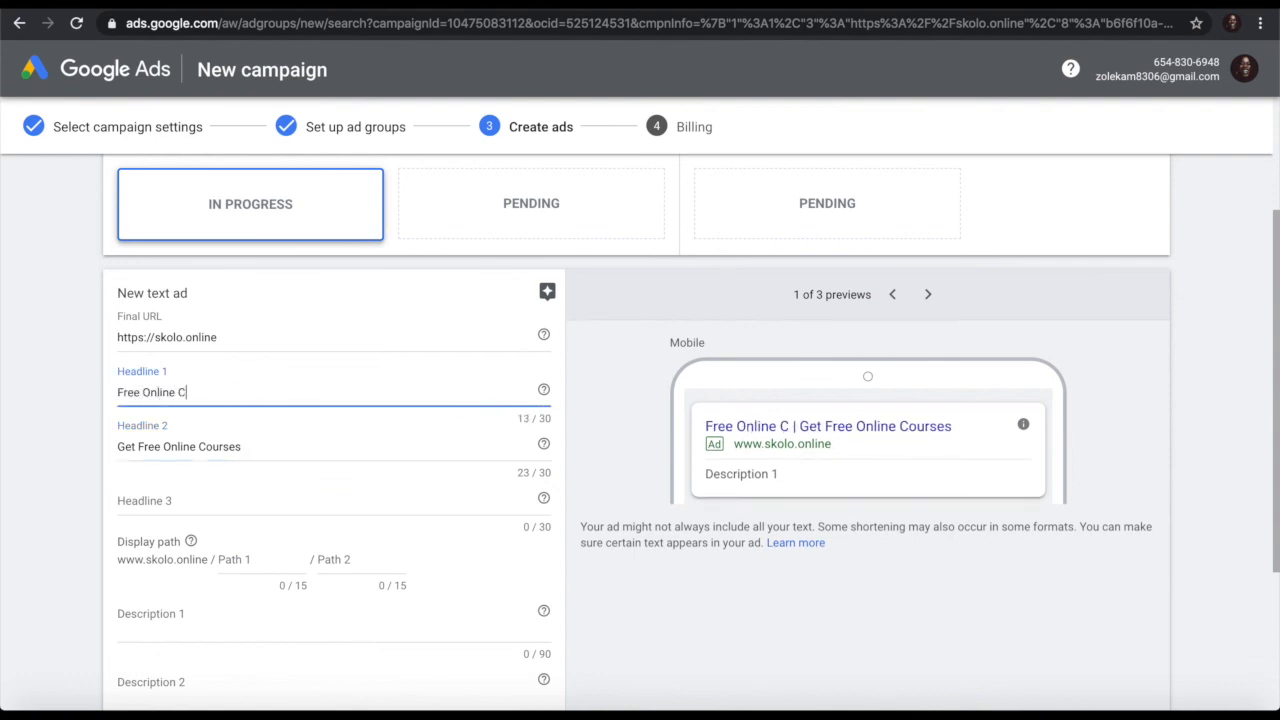
pyautogui.write('ourses')
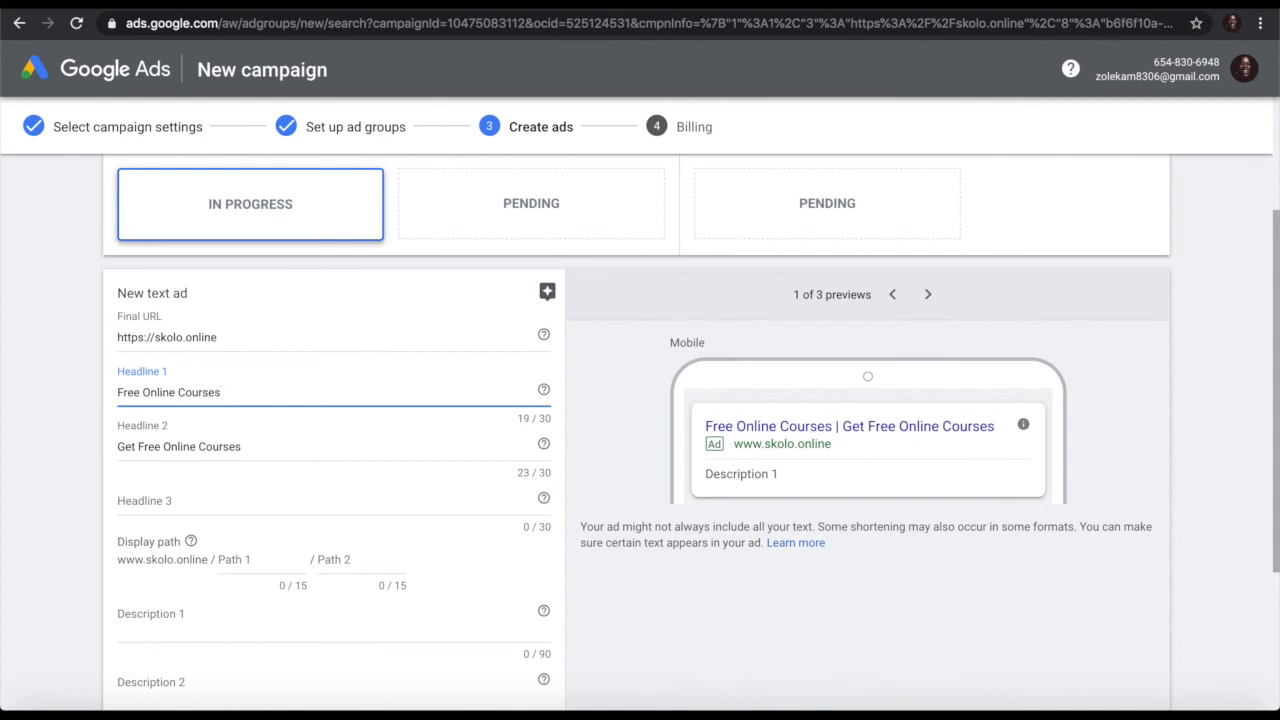
pyautogui.write(' South A')
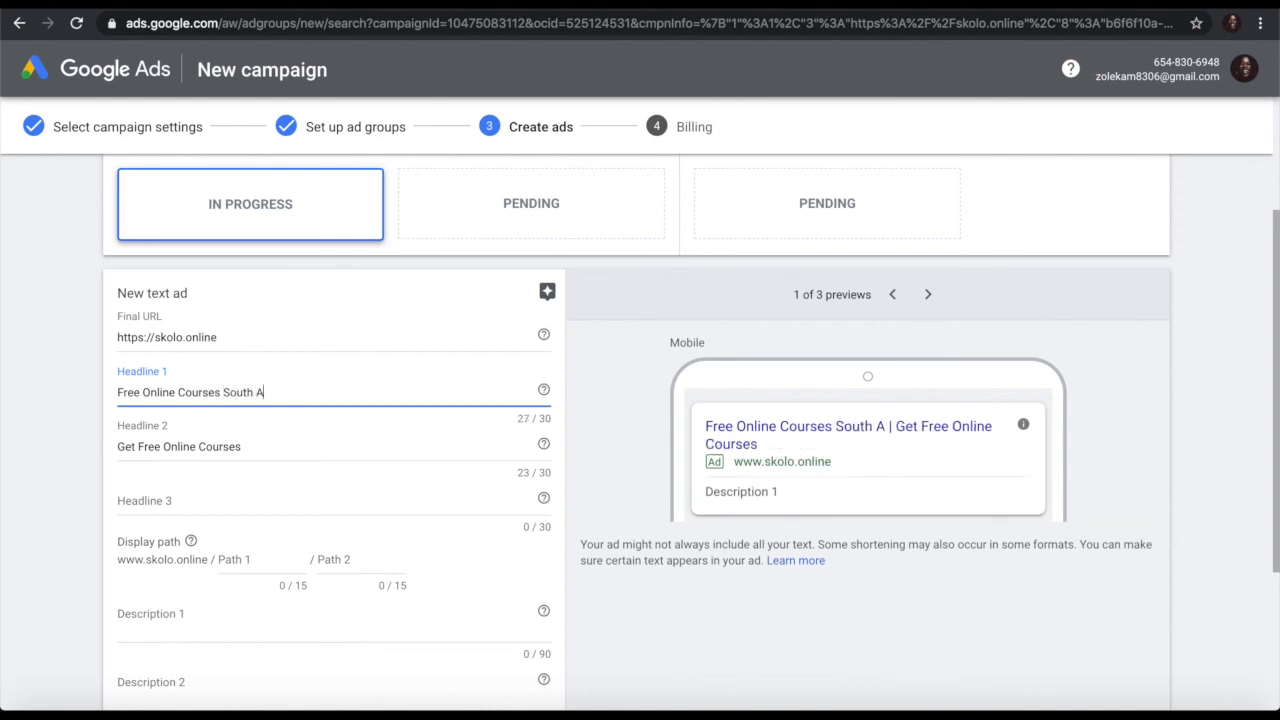
pyautogui.write('frica')
pyautogui.press('BackSpace')
pyautogui.press('BackSpace')
pyautogui.press('BackSpace')
pyautogui.press('BackSpace')
pyautogui.press('BackSpace')
pyautogui.press('BackSpace')
pyautogui.press('BackSpace')
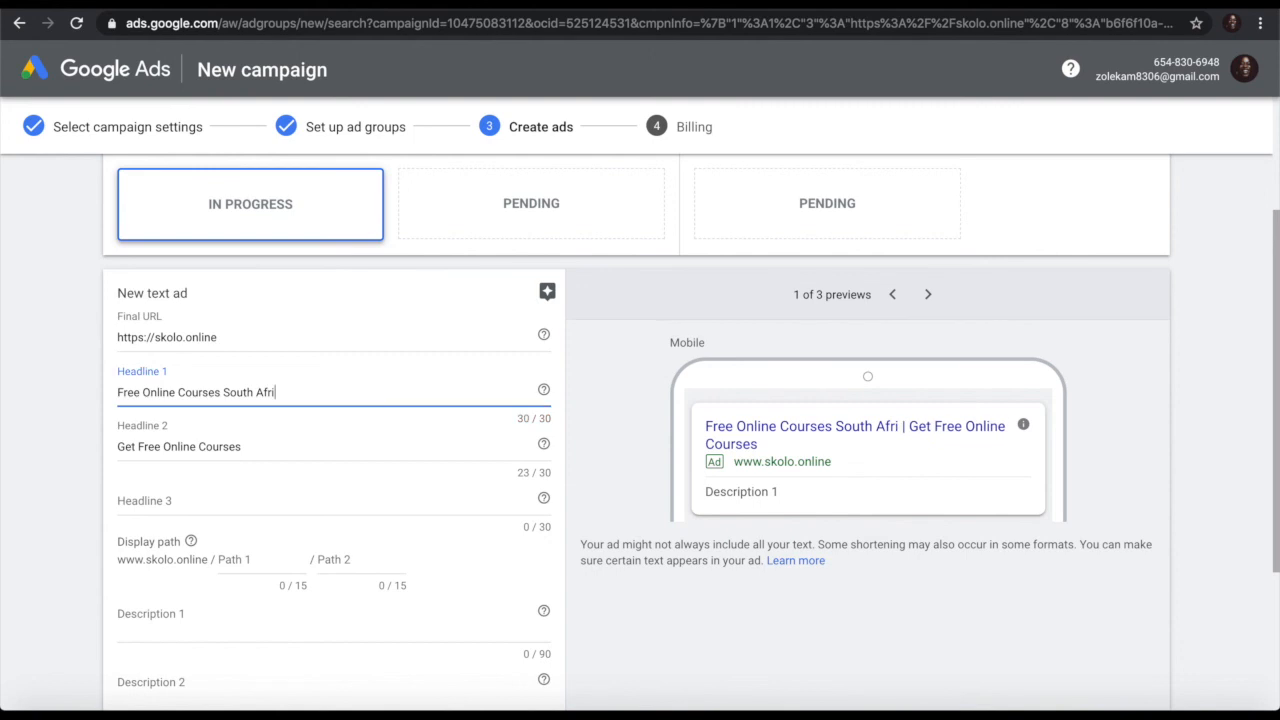
pyautogui.press('BackSpace')
pyautogui.press('BackSpace')
pyautogui.press('BackSpace')
pyautogui.press('BackSpace')
pyautogui.press('BackSpace')
pyautogui.press('BackSpace')
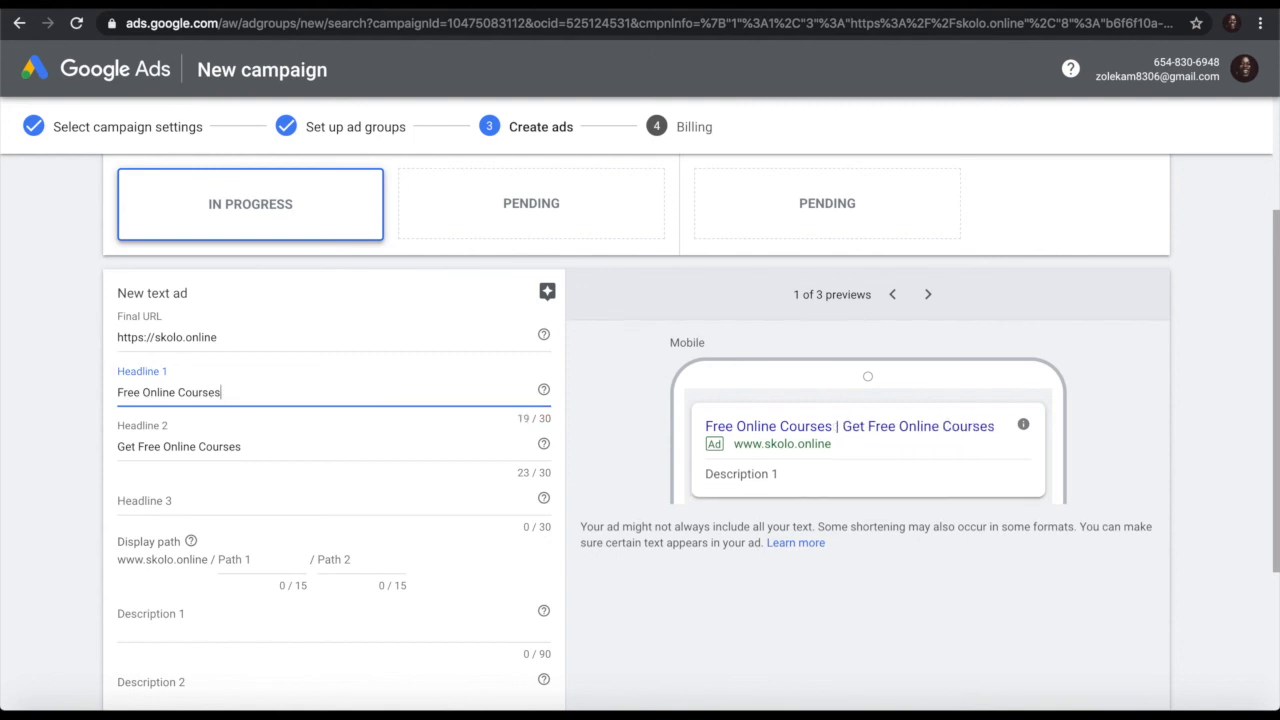
pyautogui.write('2020')
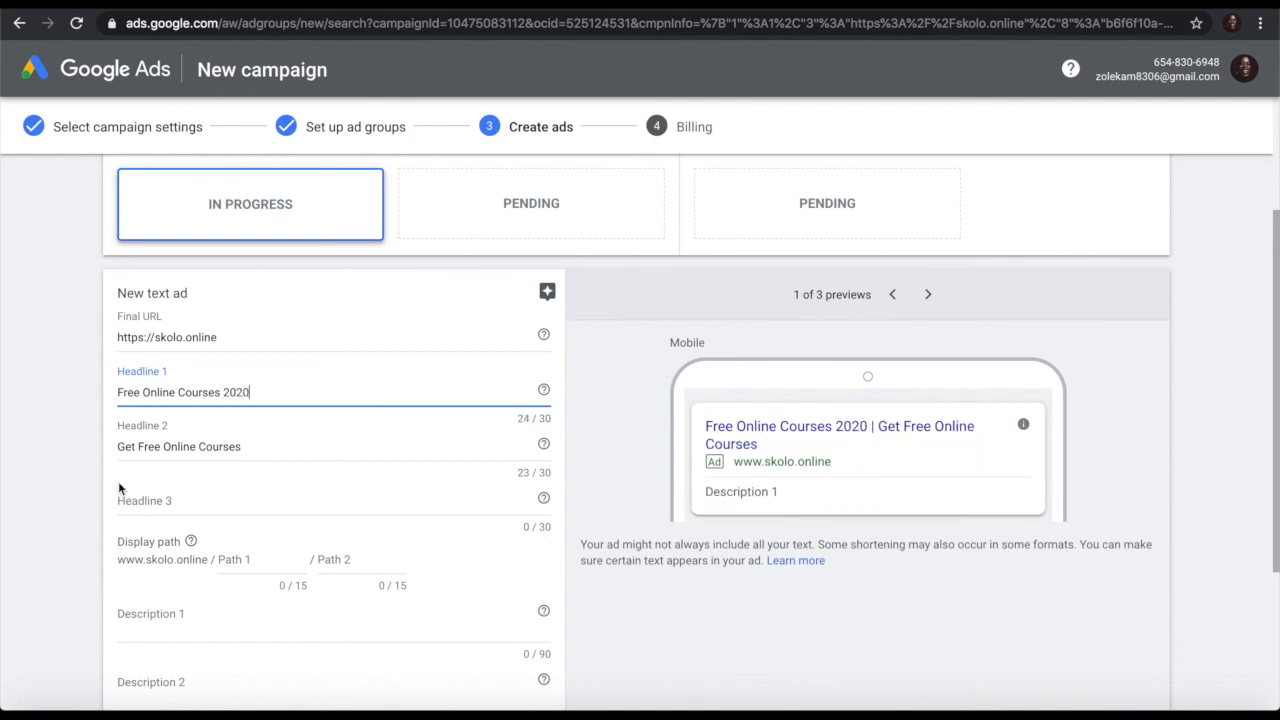
pyautogui.moveTo(265, 446); pyautogui.dragTo(51, 446)
pyautogui.write('Sout')
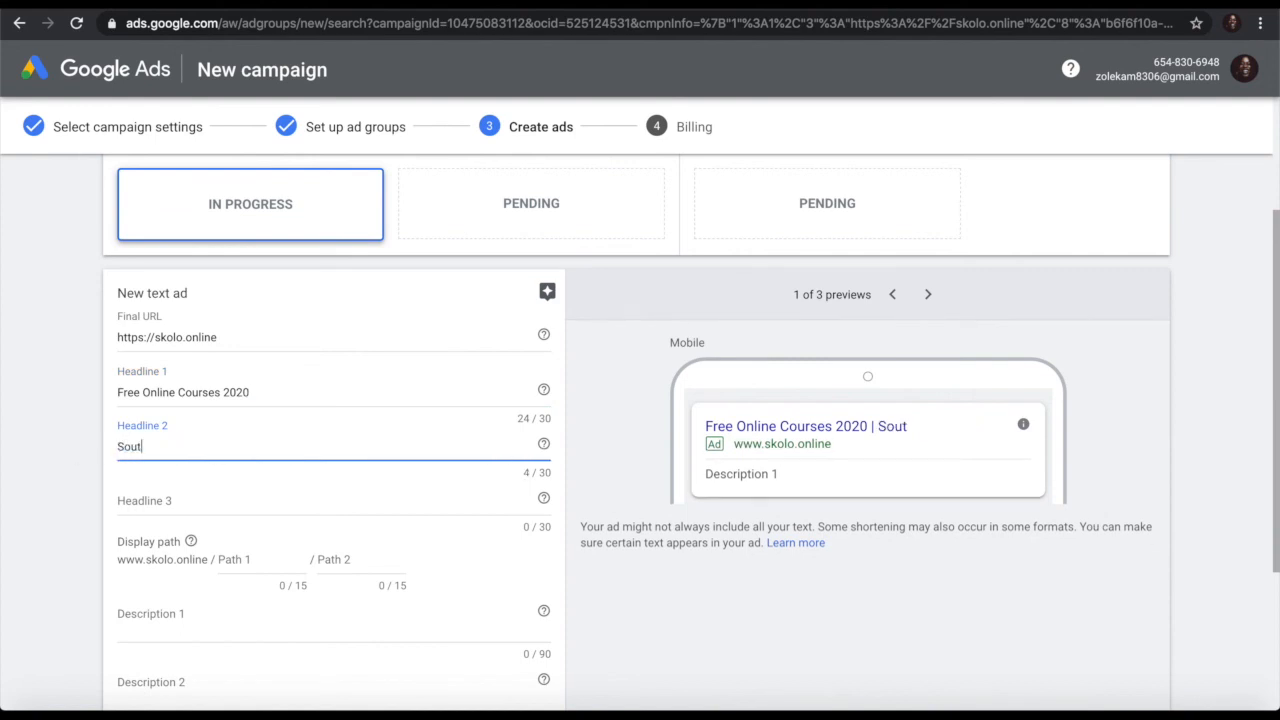
pyautogui.write('h Africa Online')
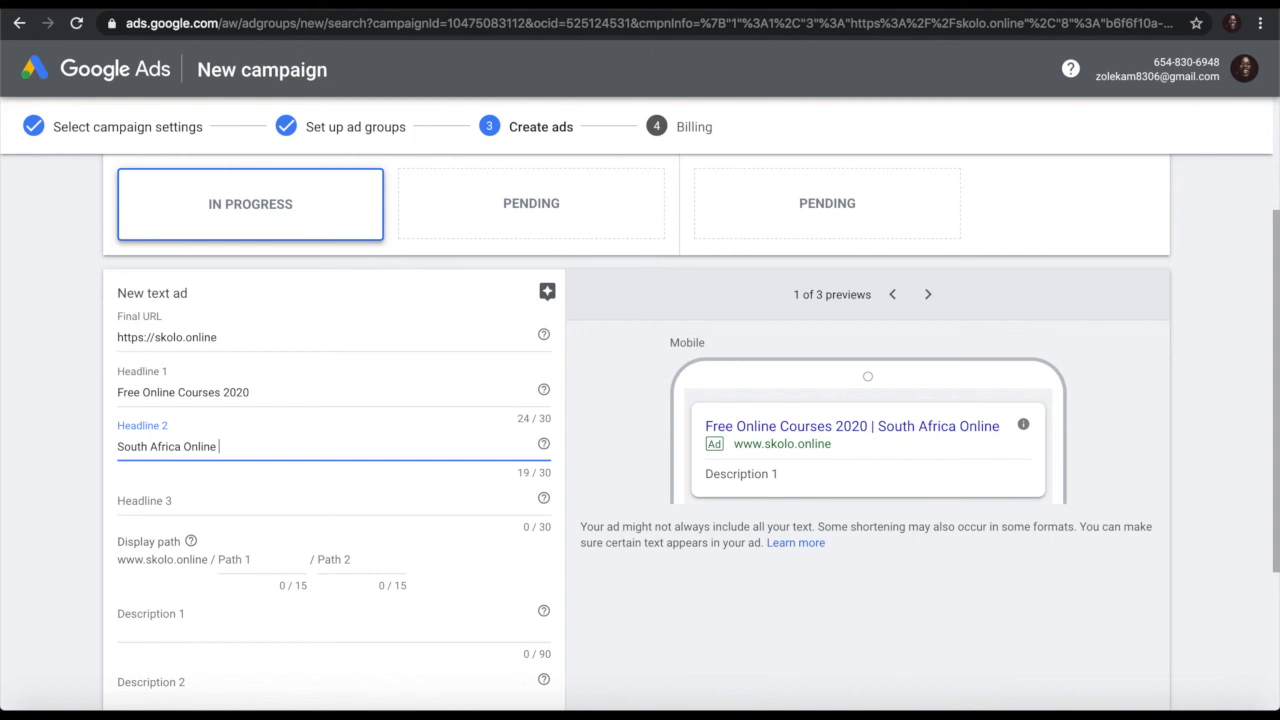
pyautogui.write(' Learning')
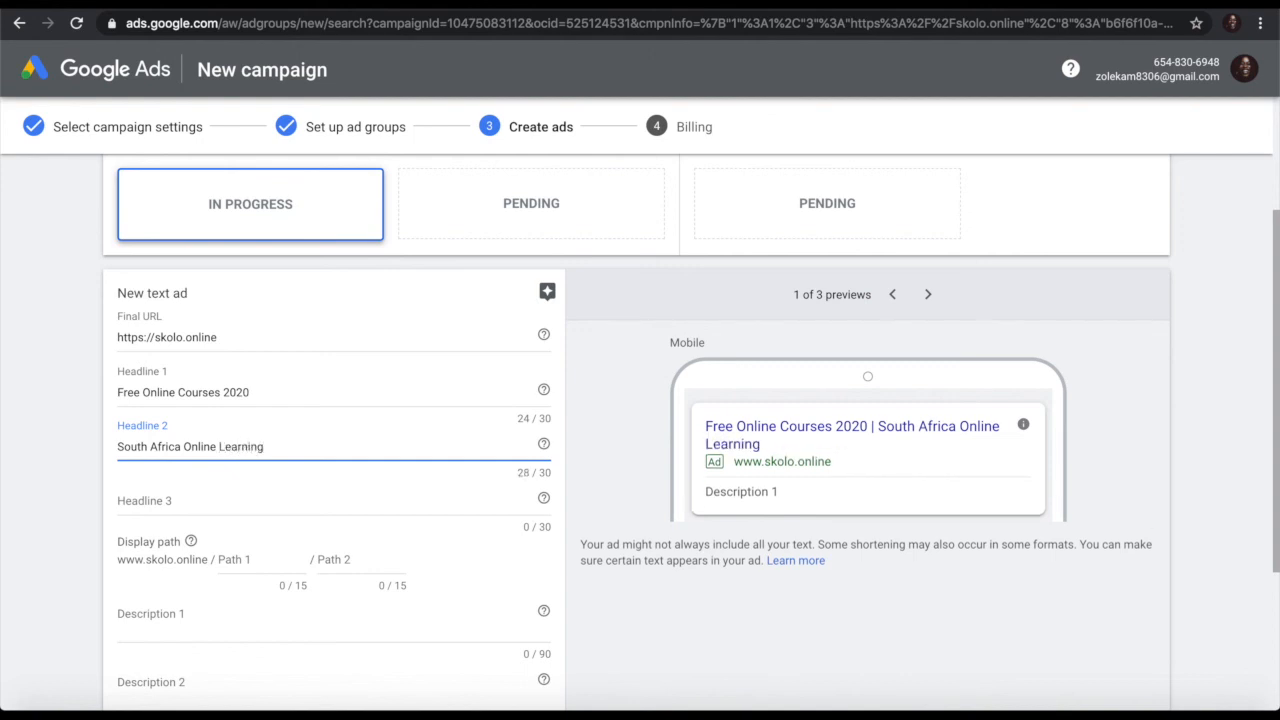
# Step: Look over the 'online courses' search results and start Headline 3 with 'Free Online Courses'
pyautogui.click(179, 497)
pyautogui.hotkey('ctrl', 'Tab')
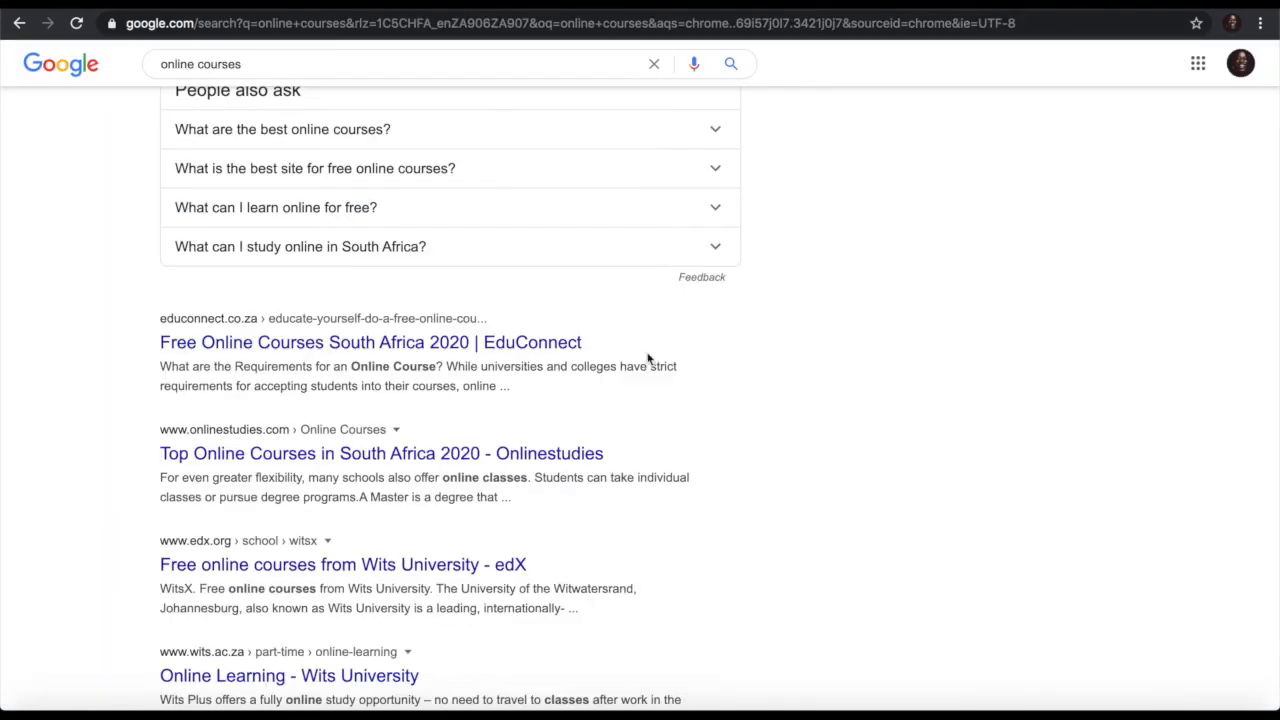
pyautogui.scroll(-1, 468, 566)
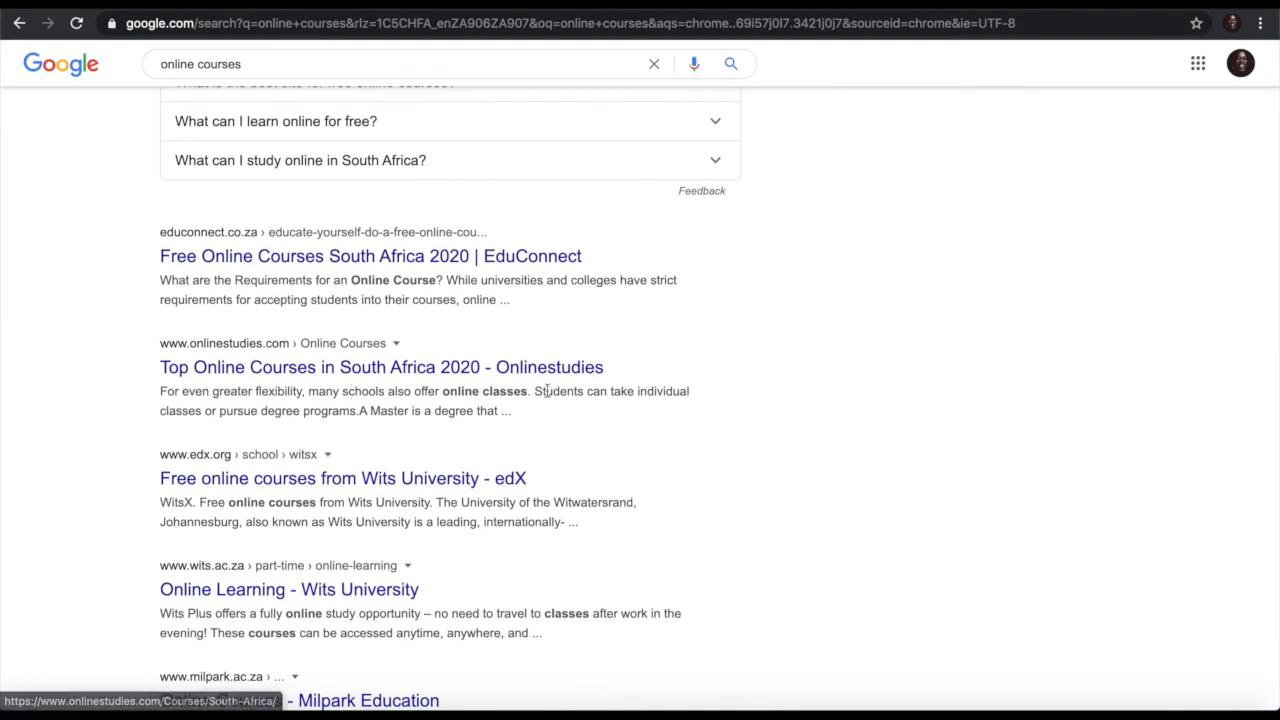
pyautogui.scroll(-2, 435, 540)
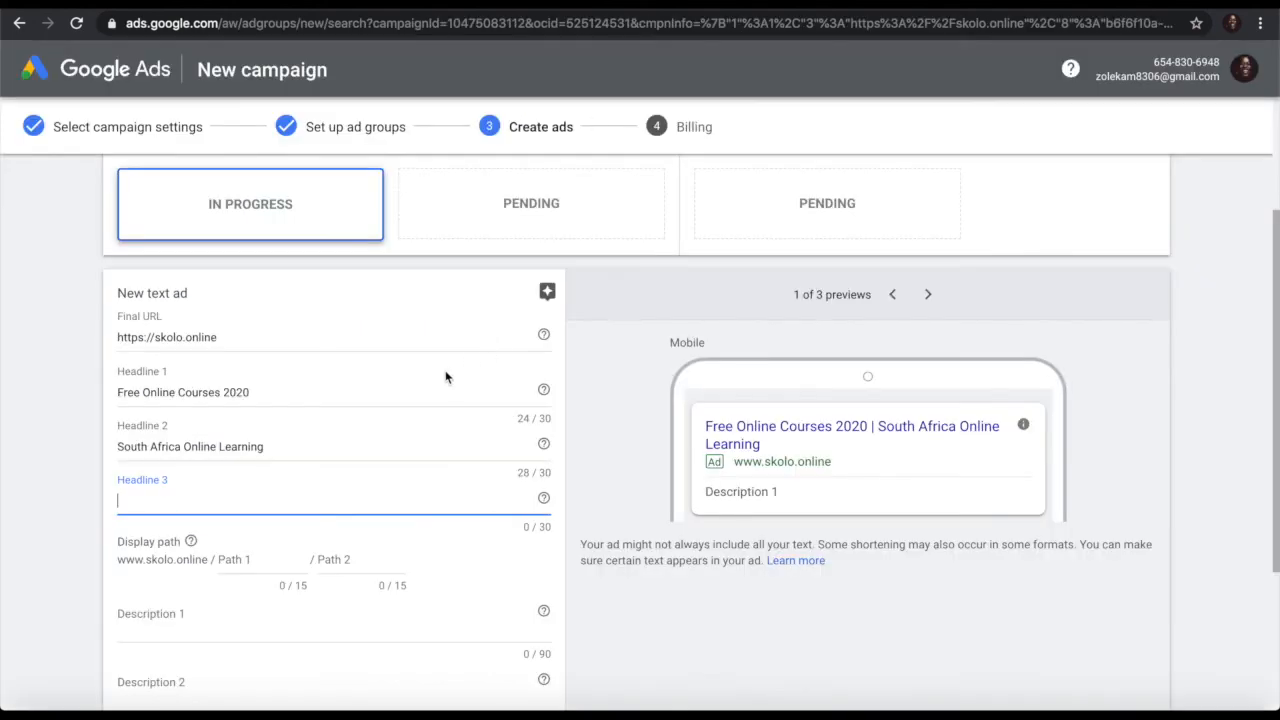
pyautogui.write('Free Online Courses on')
# Step: Trim the over-long Headline 3 back to 'Free Online Courses'
pyautogui.press('BackSpace')
pyautogui.press('BackSpace')
pyautogui.write('in South Africa')
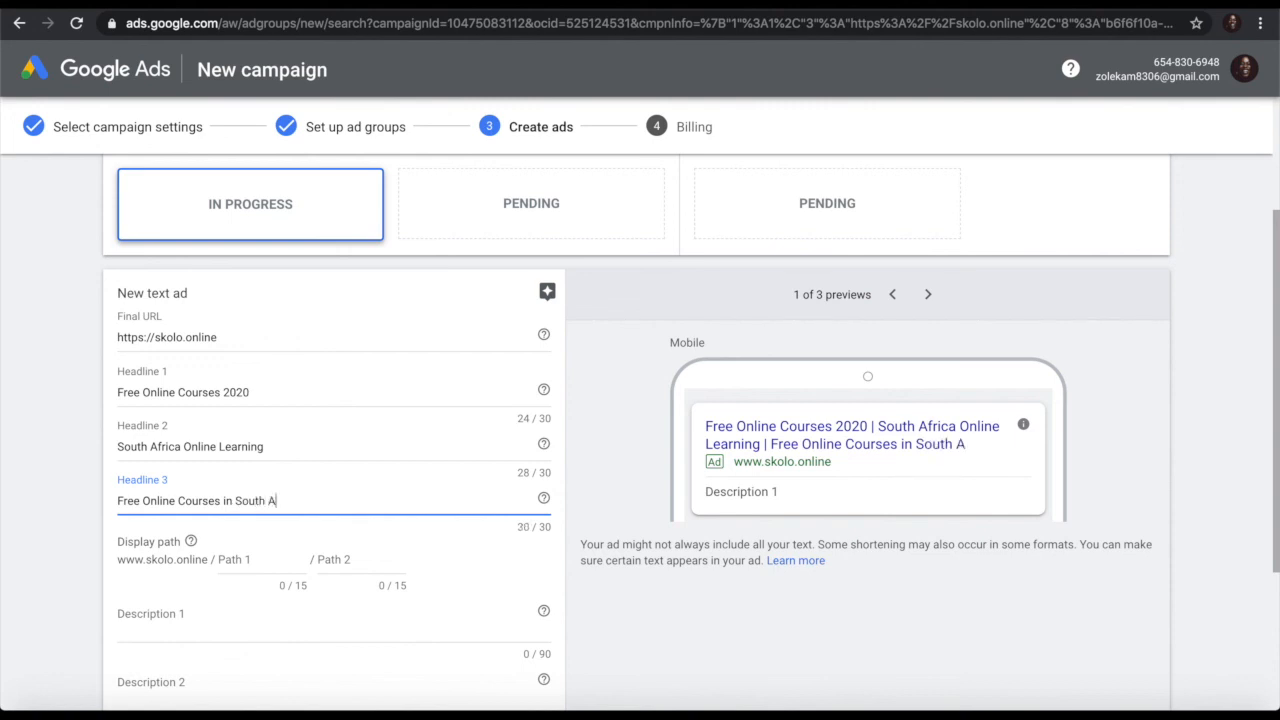
pyautogui.press('BackSpace')
pyautogui.press('BackSpace')
pyautogui.press('BackSpace')
pyautogui.press('BackSpace')
pyautogui.press('BackSpace')
pyautogui.press('BackSpace')
pyautogui.press('BackSpace')
pyautogui.press('BackSpace')
pyautogui.press('BackSpace')
pyautogui.press('BackSpace')
pyautogui.press('BackSpace')
pyautogui.press('BackSpace')
pyautogui.press('BackSpace')
pyautogui.press('BackSpace')
pyautogui.press('BackSpace')
pyautogui.press('BackSpace')
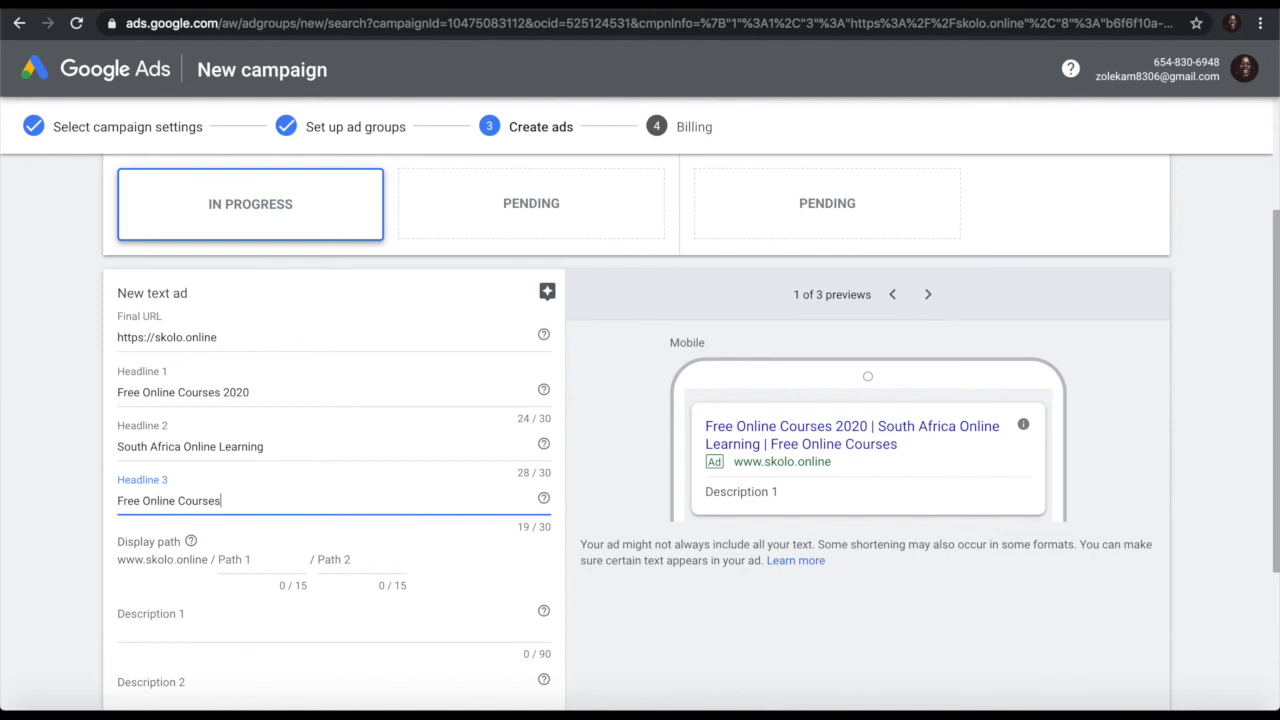
pyautogui.scroll(-1, 357, 517)
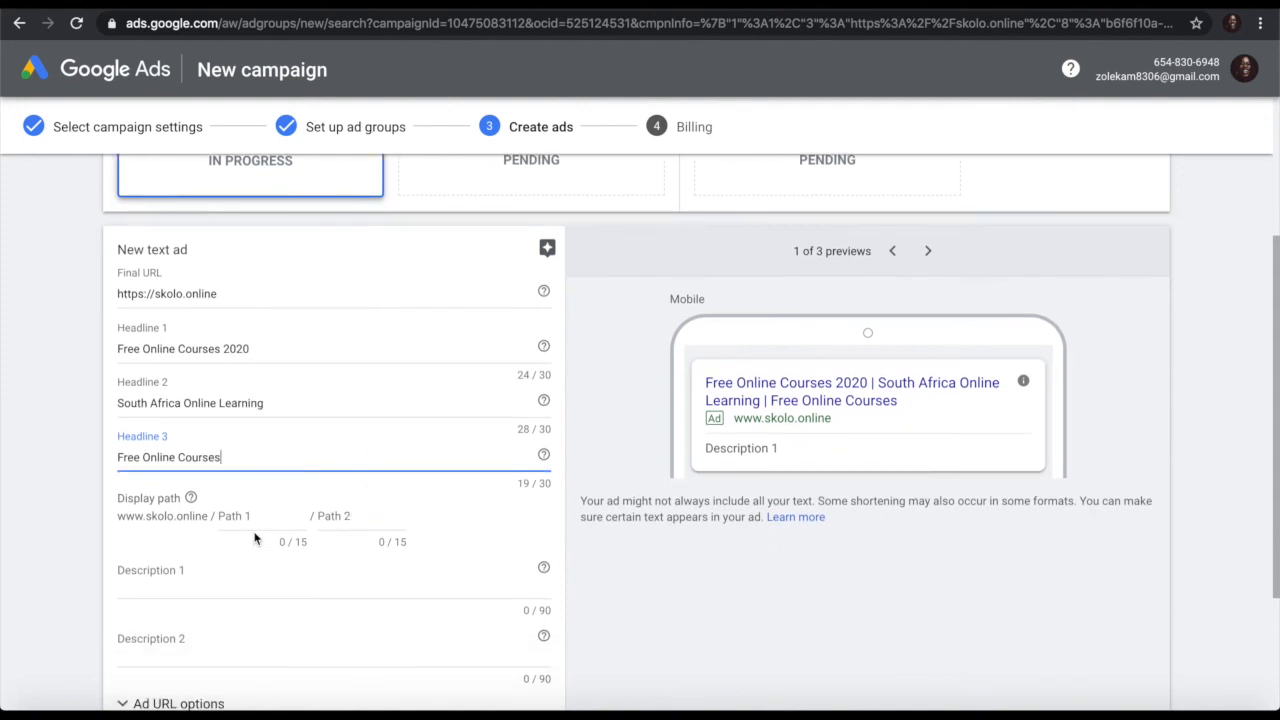
pyautogui.scroll(-3, 255, 538)
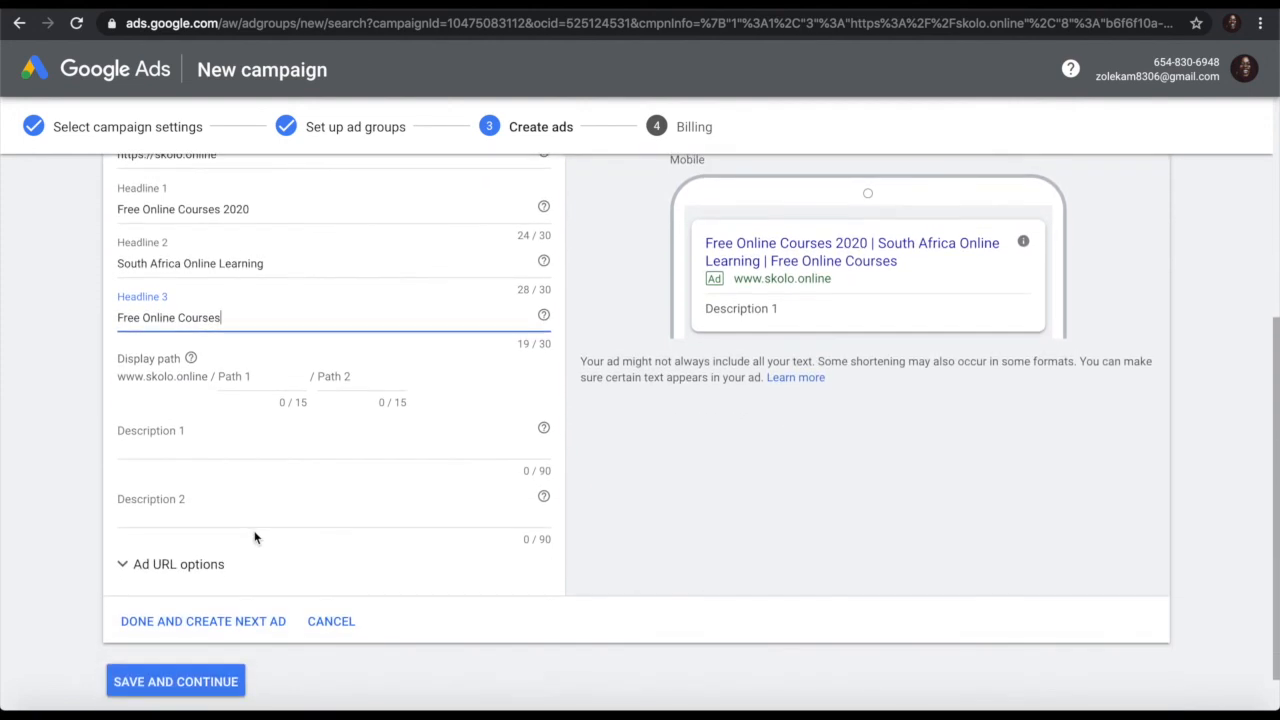
# Step: Write Description 1: 'Free Online Courses South Africa 2020, learn online in the comfort of your own home.'
pyautogui.click(180, 437)
pyautogui.write('Free Online o')
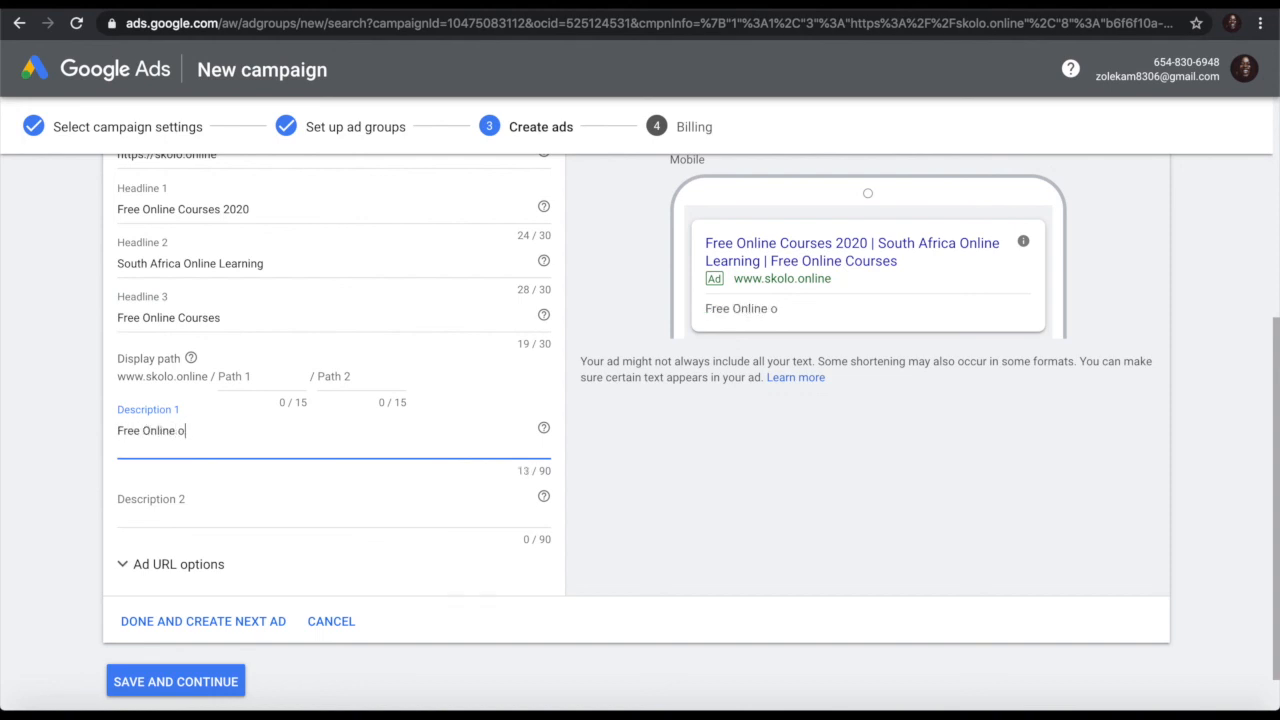
pyautogui.press('BackSpace')
pyautogui.write('Courses South Africa')
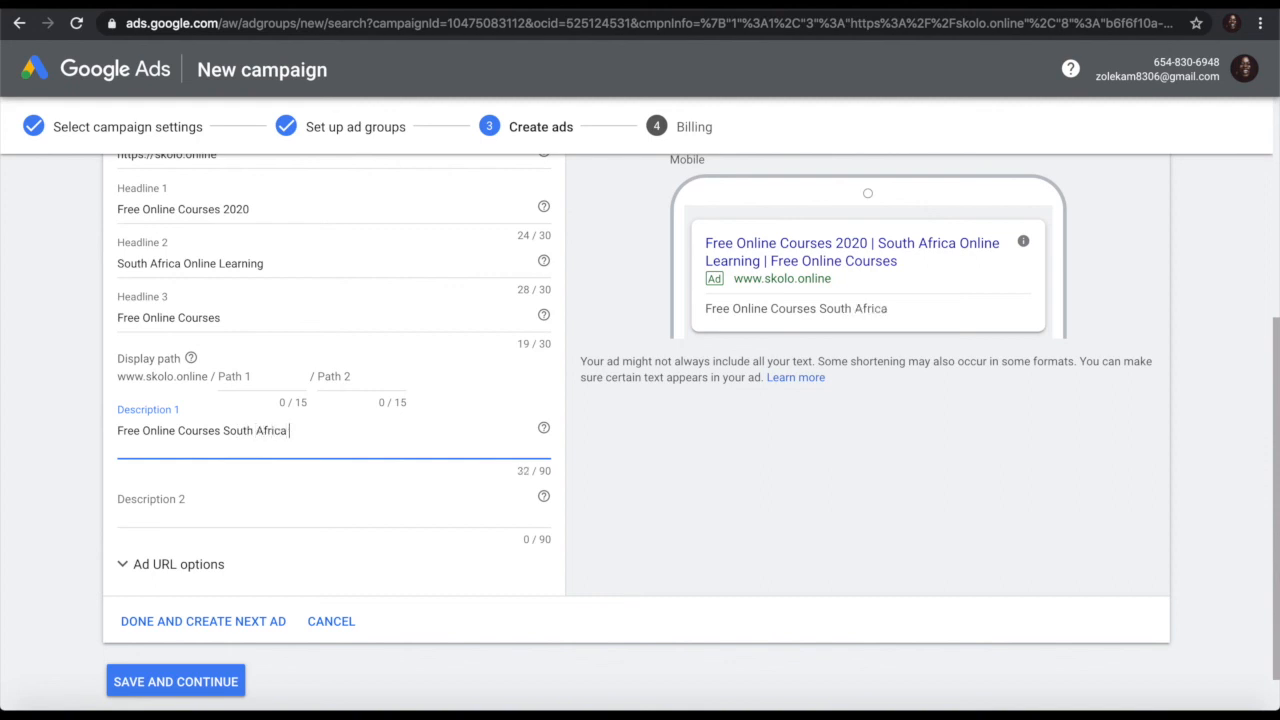
pyautogui.write(' 2020, learn online')
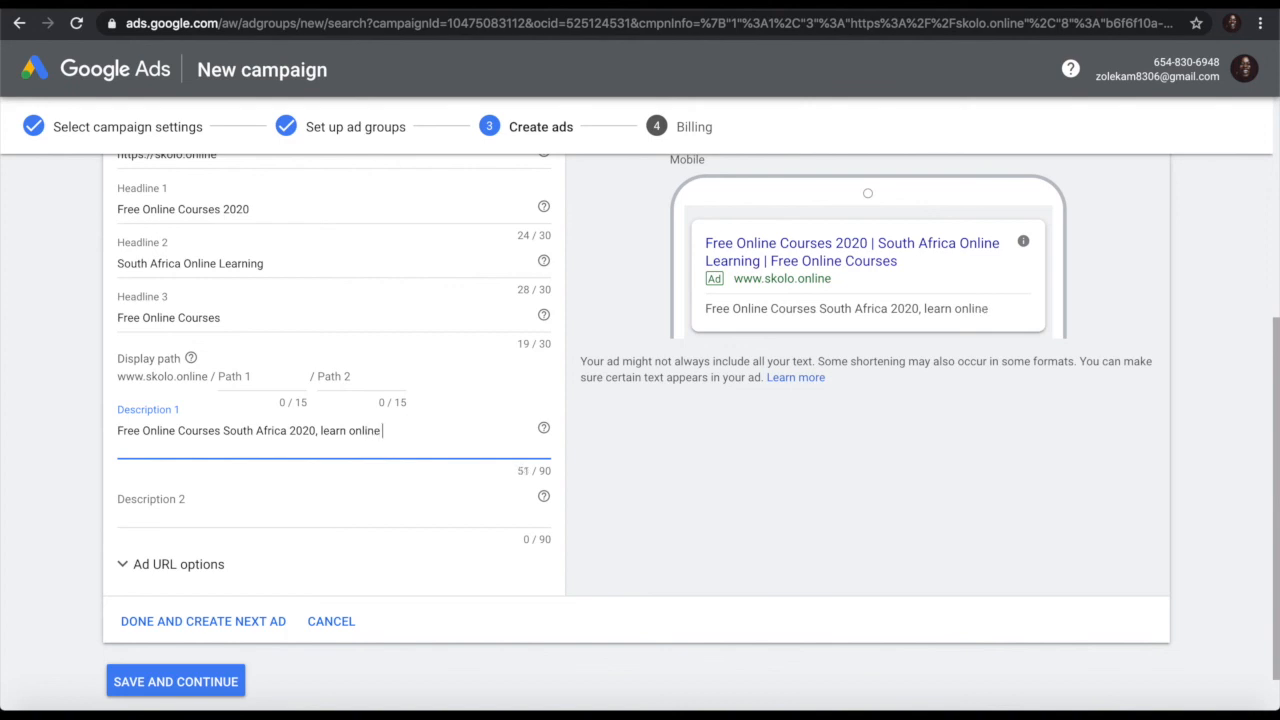
pyautogui.write(' in the conforte')
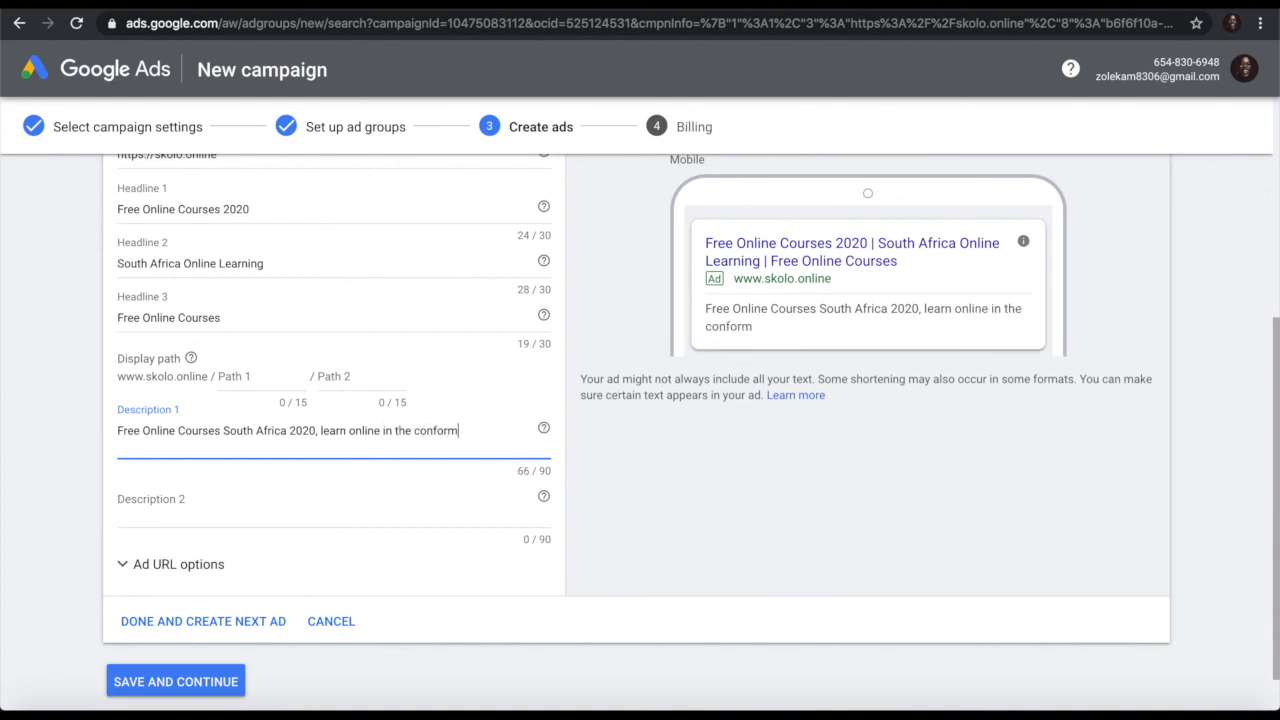
pyautogui.press('BackSpace')
pyautogui.write('o')
pyautogui.press('BackSpace')
pyautogui.press('BackSpace')
pyautogui.press('BackSpace')
pyautogui.press('BackSpace')
pyautogui.press('BackSpace')
pyautogui.press('BackSpace')
pyautogui.press('BackSpace')
pyautogui.write('m,')
pyautogui.press('BackSpace')
pyautogui.write('fort of your own hom')
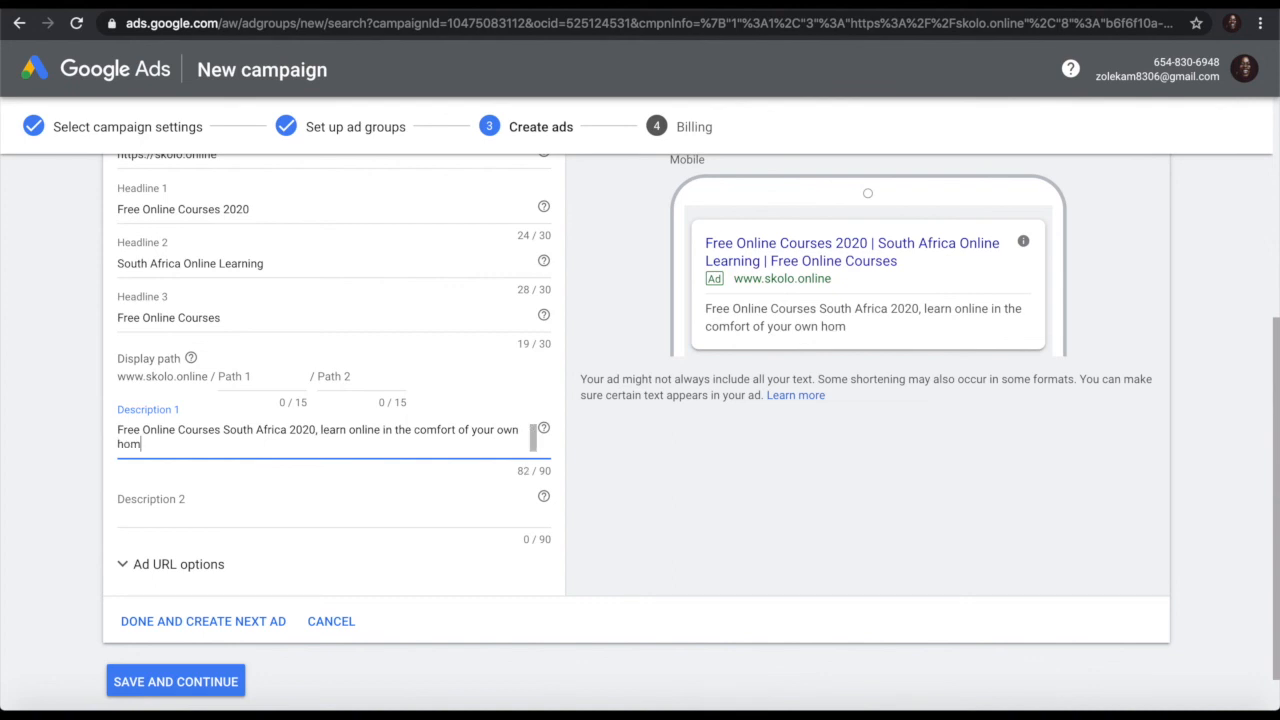
pyautogui.write('e.')
# Step: Write Description 2 'Learn web development, programming and much more' and save the text ad
pyautogui.click(165, 507)
pyautogui.write('Learn web development, pro')
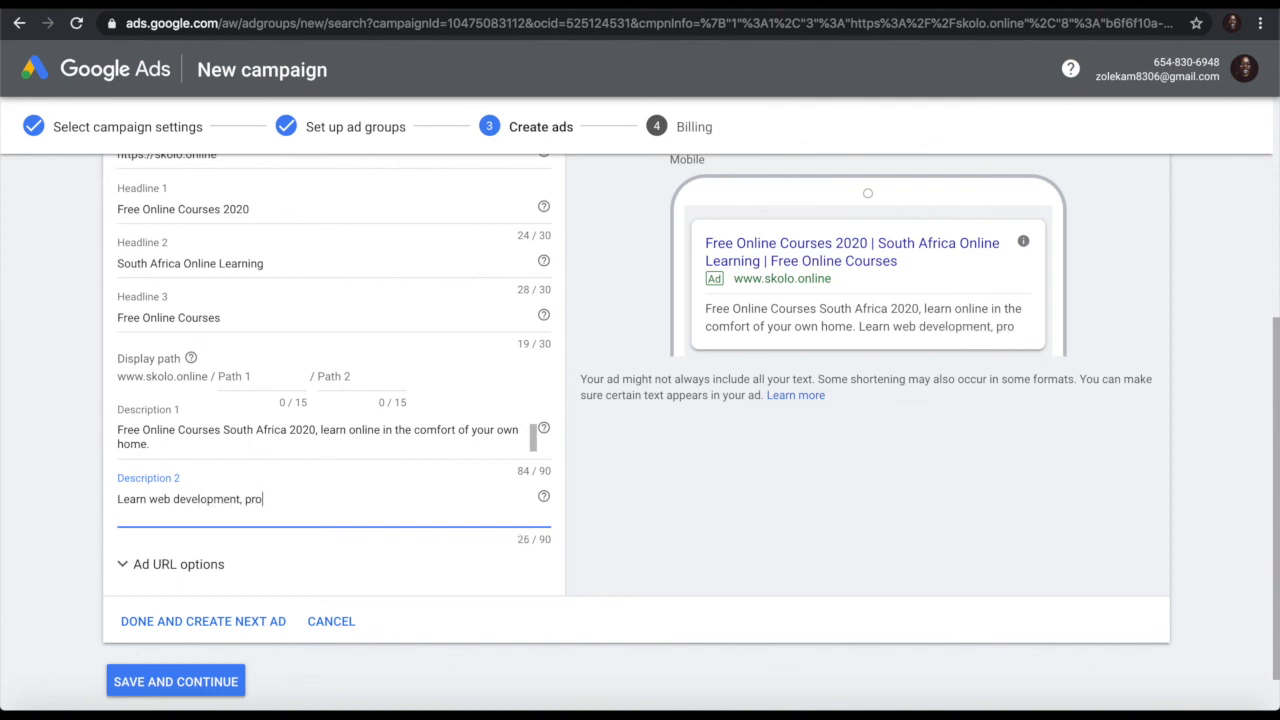
pyautogui.write('gramming and much more')
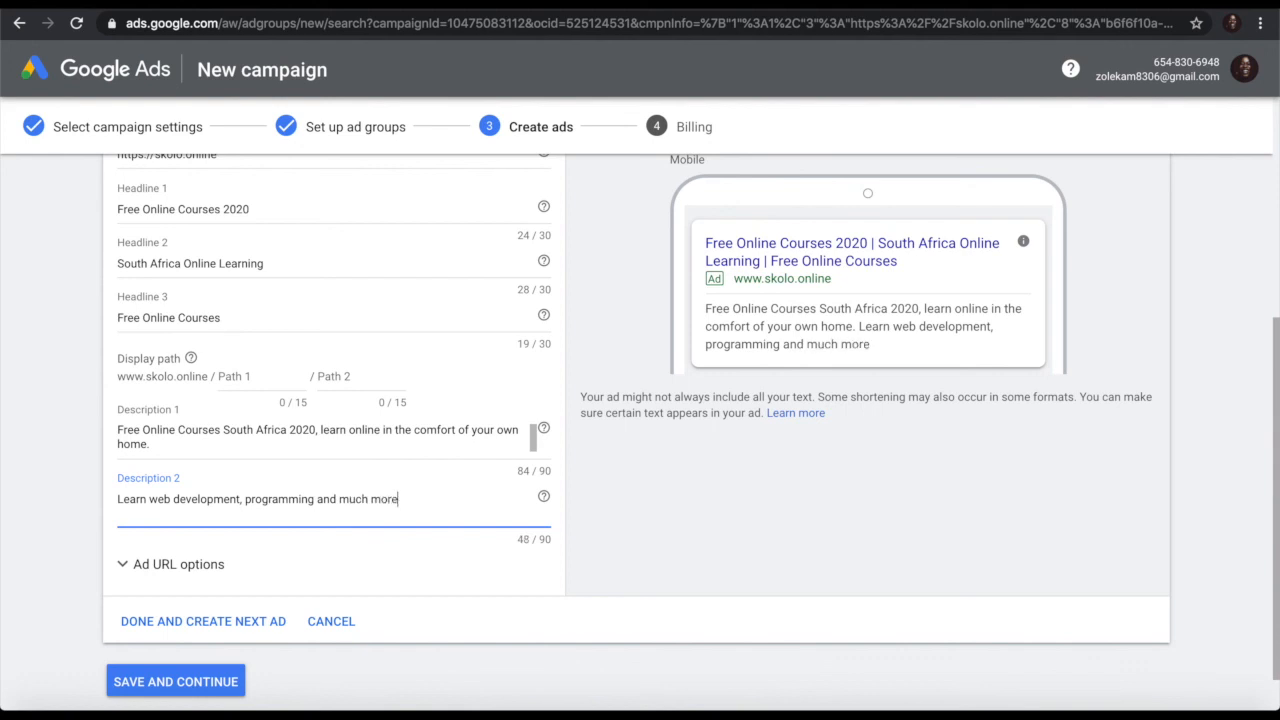
pyautogui.scroll(-1, 302, 557)
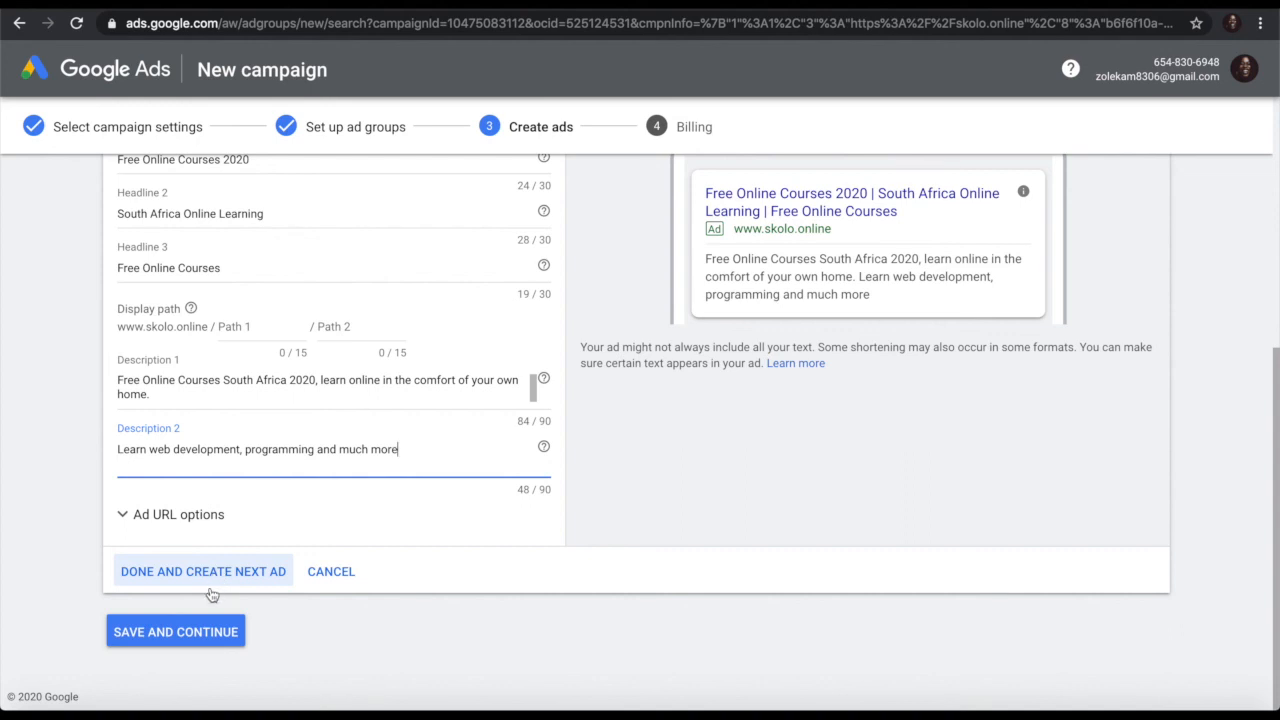
pyautogui.click(198, 633)
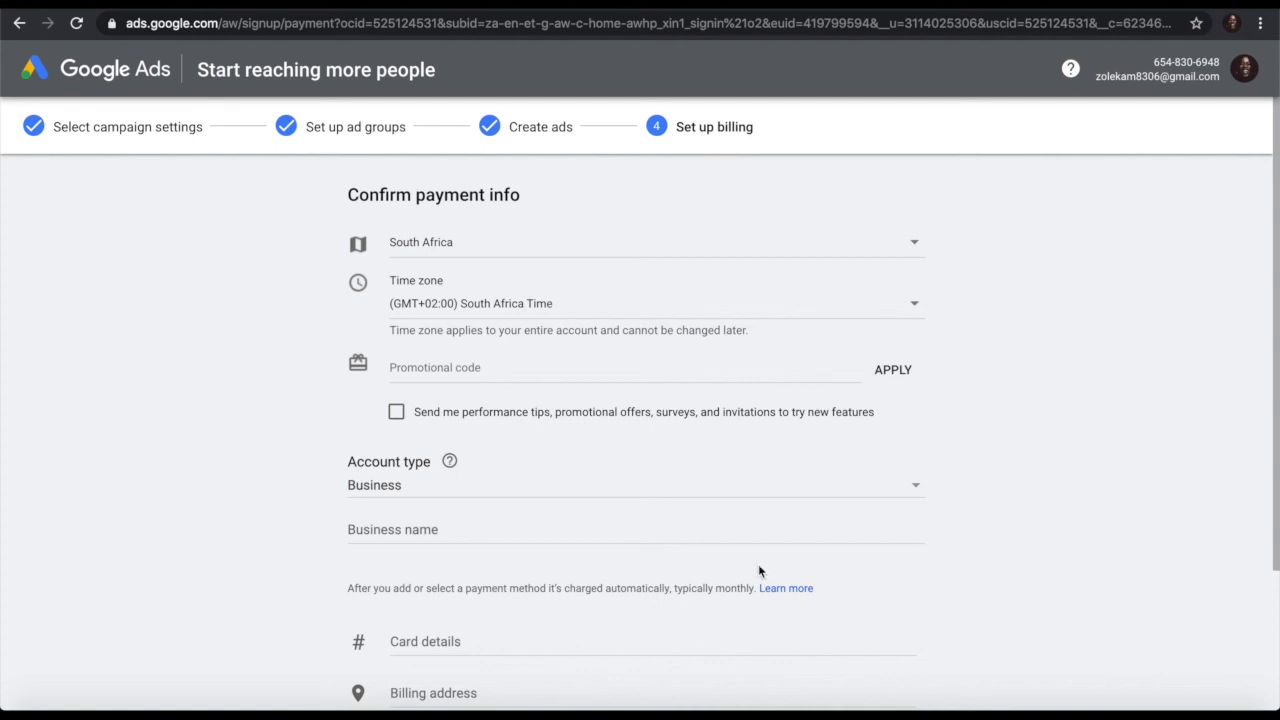
# Step: Scroll through the Confirm payment info form: South Africa Time, Business account, card details and billing address
pyautogui.scroll(-2, 758, 566)
pyautogui.scroll(2, 756, 568)
pyautogui.scroll(-1, 486, 524)
pyautogui.scroll(-3, 486, 524)
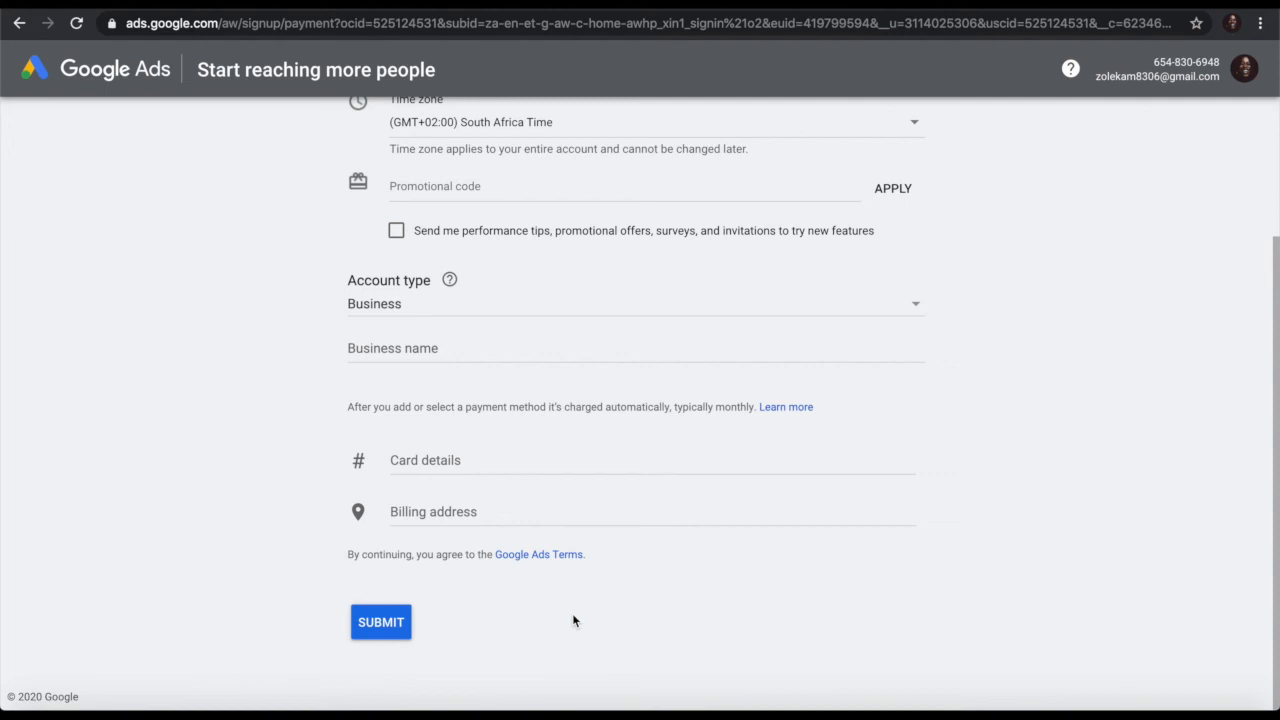
pyautogui.scroll(3, 573, 621)
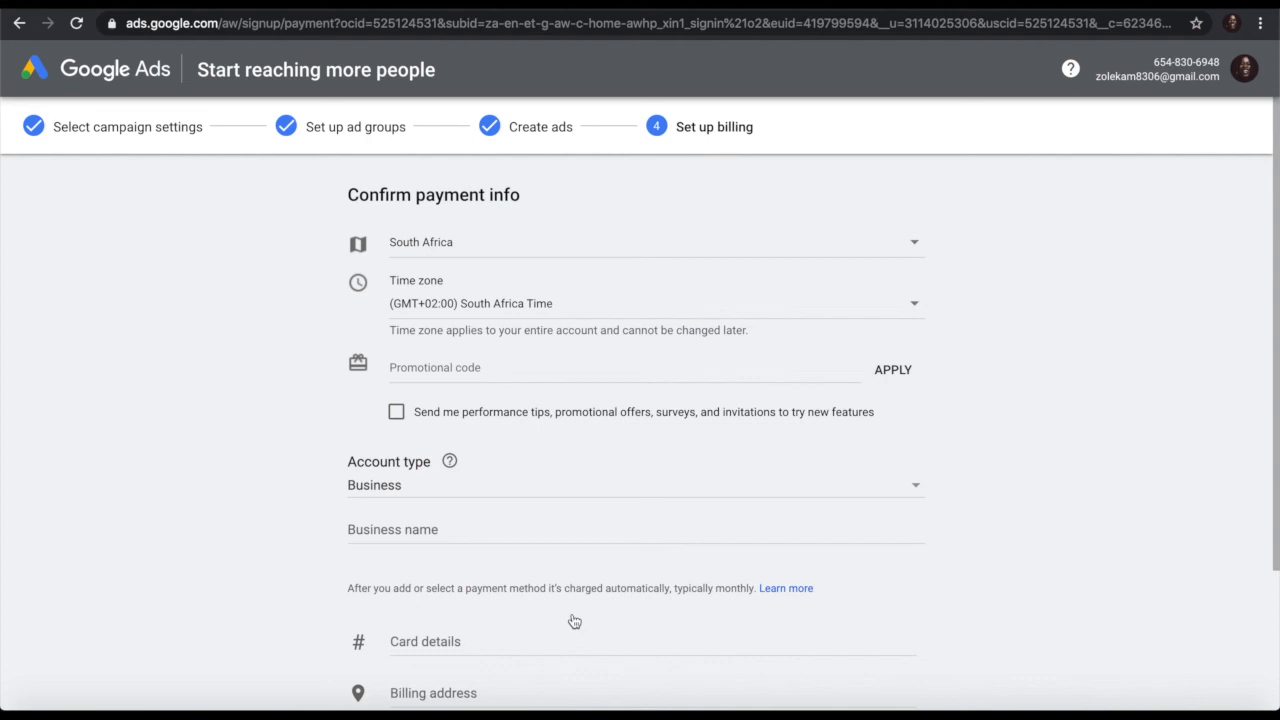
pyautogui.scroll(-1, 574, 622)
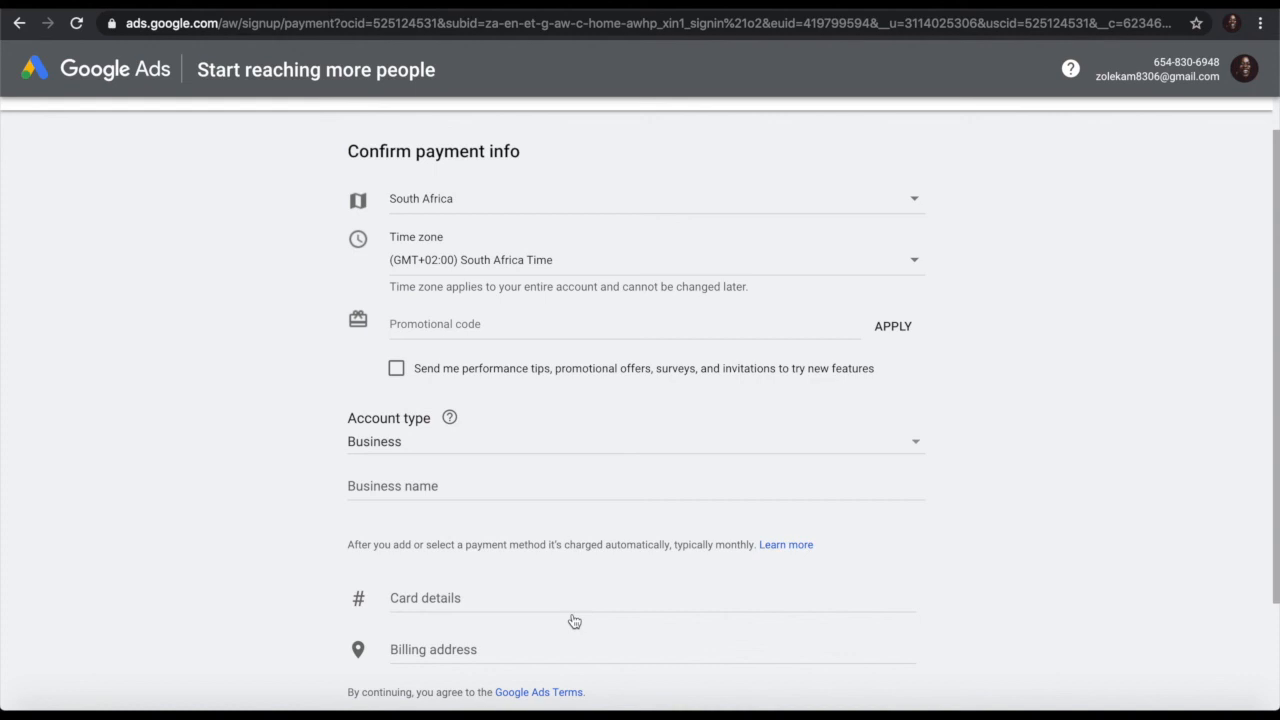
pyautogui.scroll(-3, 575, 622)
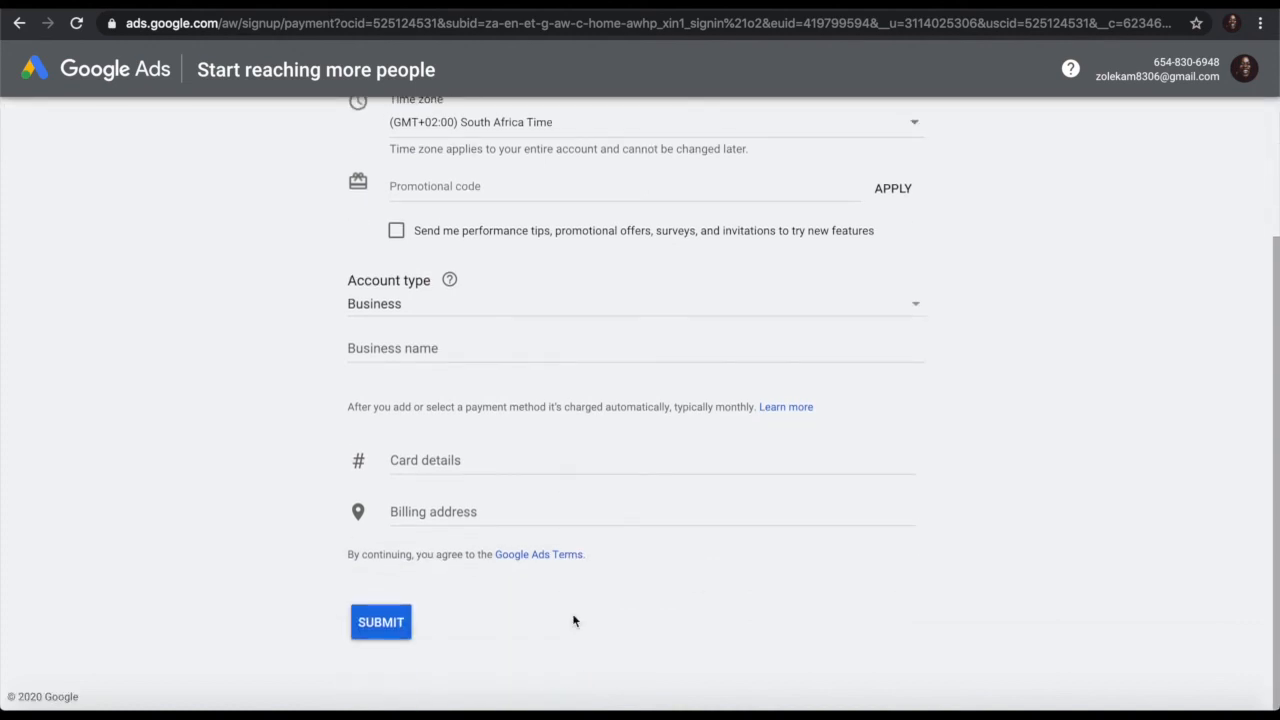